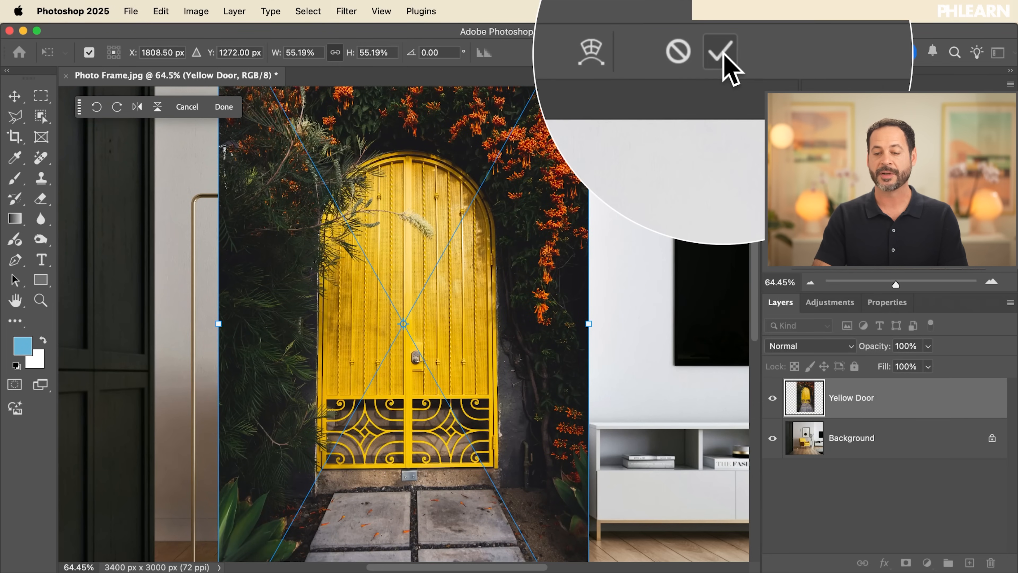
Apply the placed picture's transform, and scale the Yellow Door layer proportionally to about 53% with a new free transform
left_click(725, 57)
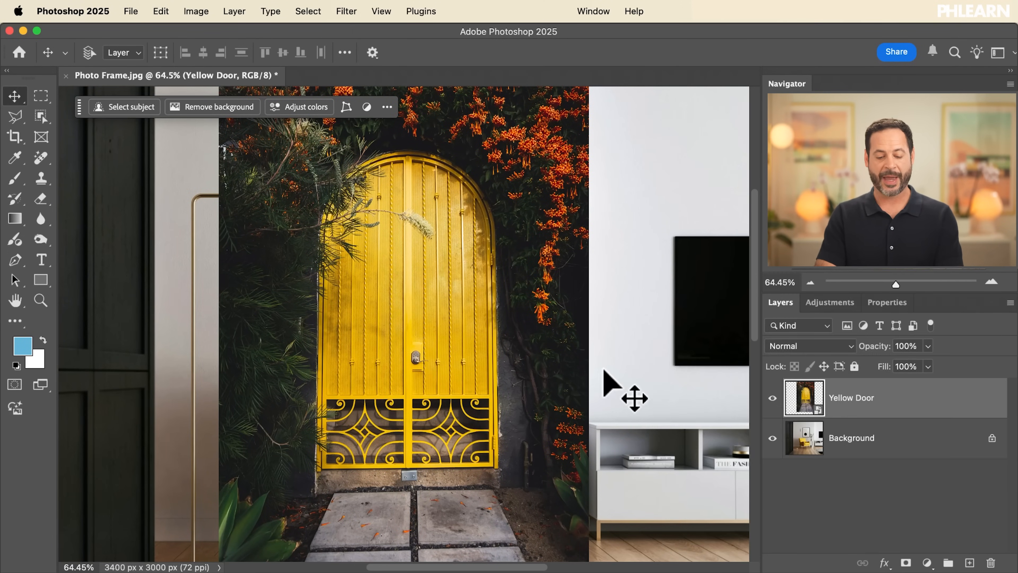
key("super+t")
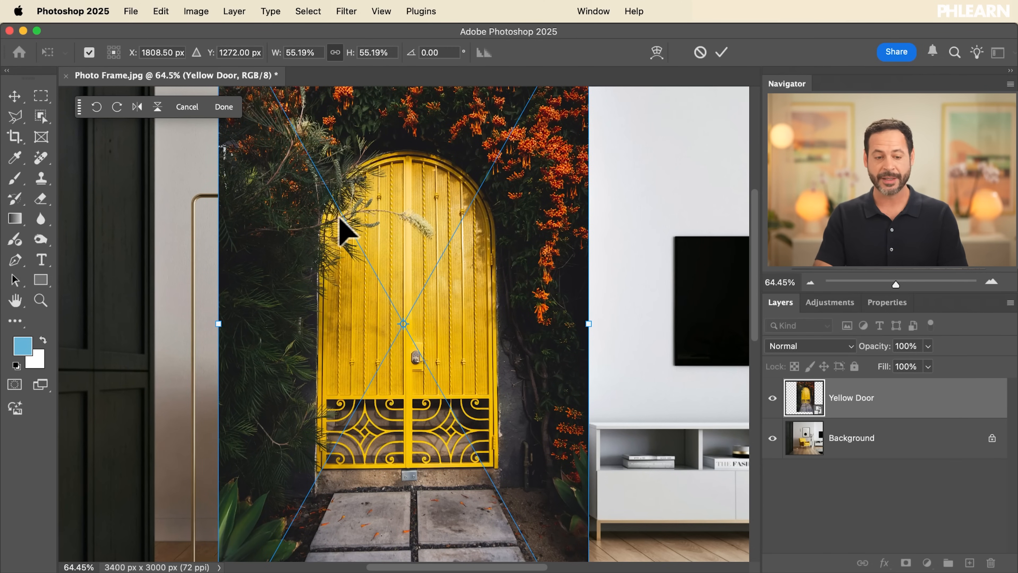
scroll(483, 227, "up", 5)
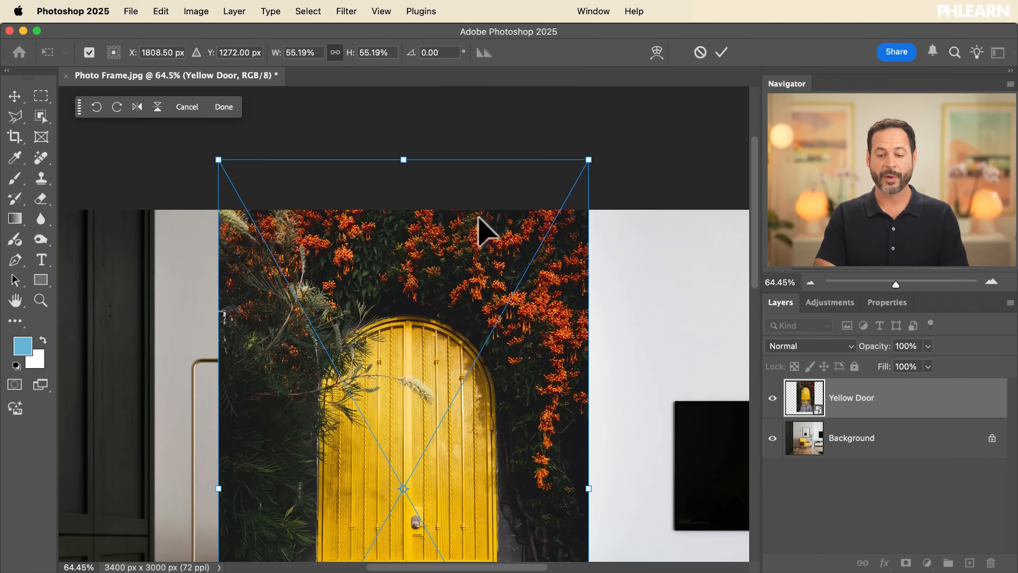
left_click_drag(586, 160, 581, 204)
scroll(583, 203, "down", 4)
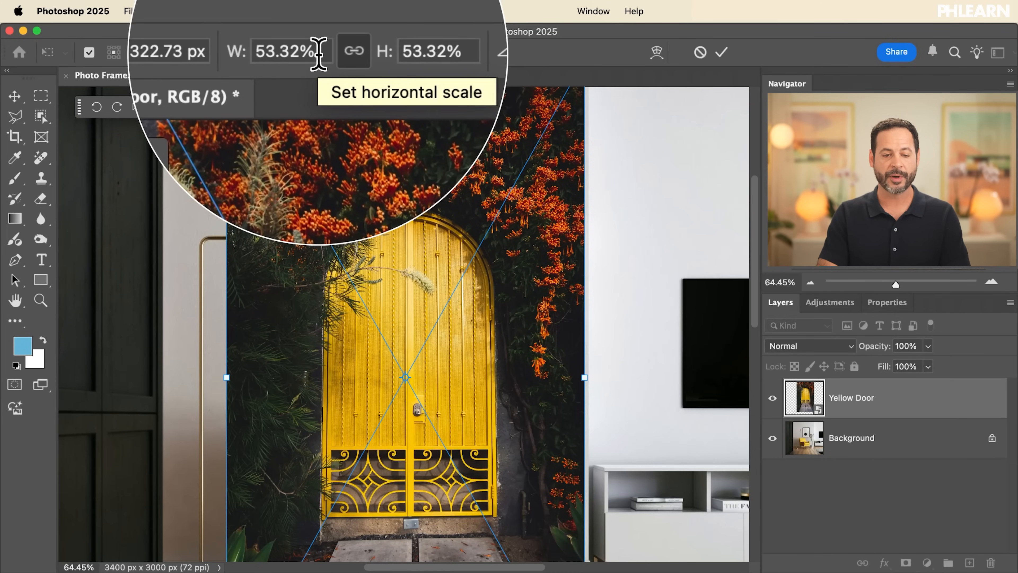
Set the Yellow Door layer's linked width and height scale to 1%, apply it and inspect the tiny picture up close
left_click_drag(318, 54, 257, 52)
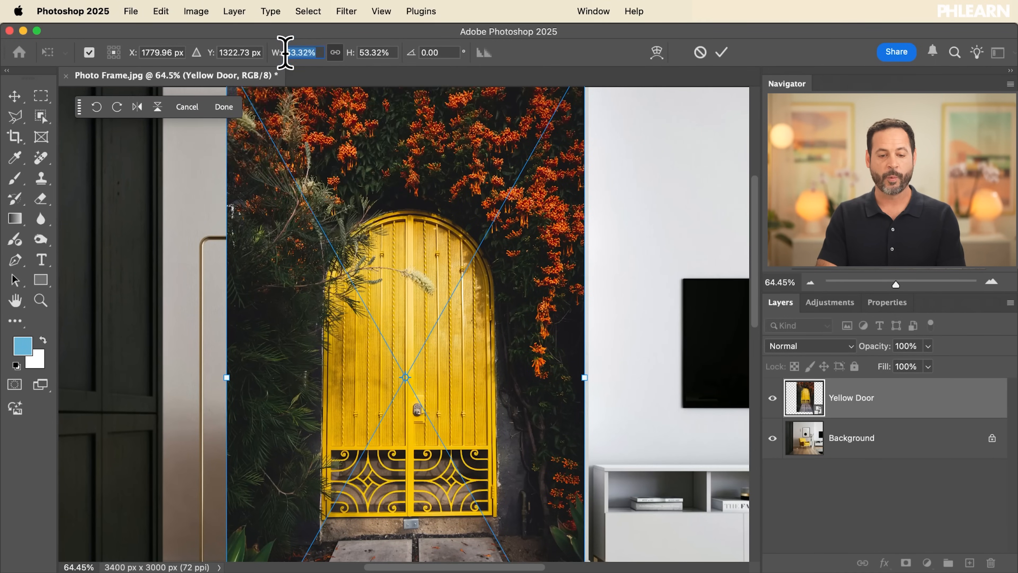
type("1")
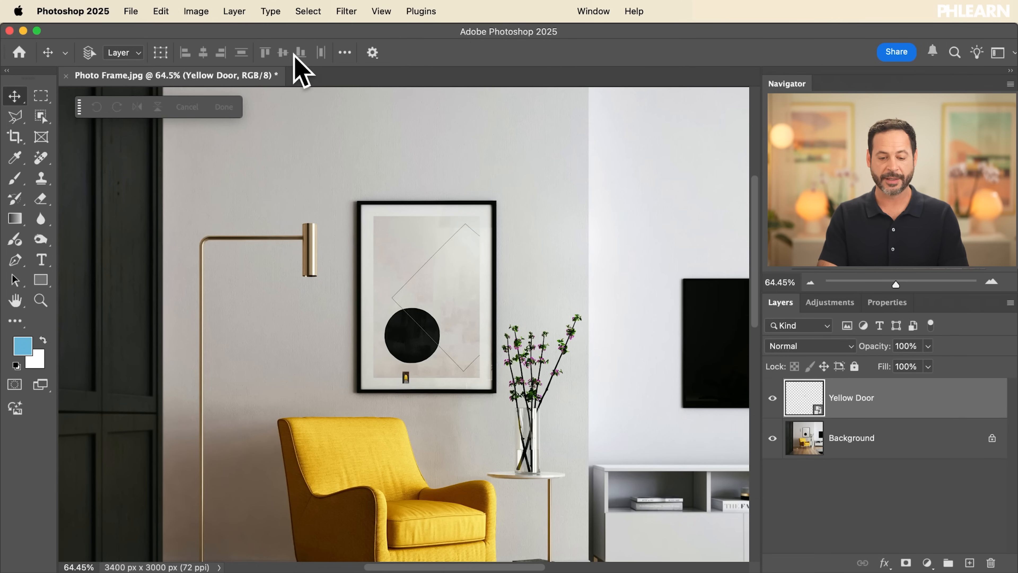
scroll(405, 383, "up", 10)
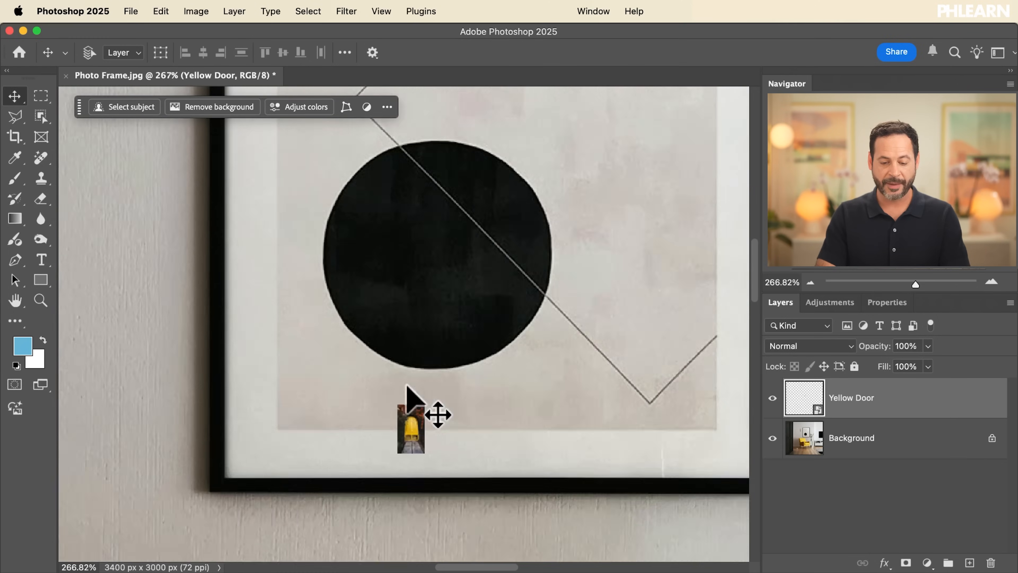
scroll(405, 384, "up", 4)
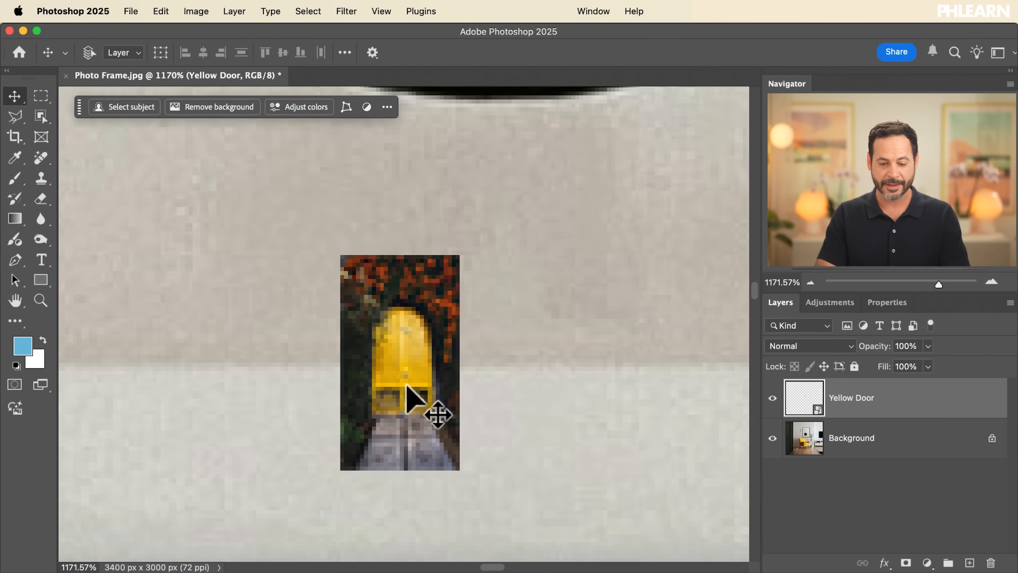
scroll(406, 385, "down", 3)
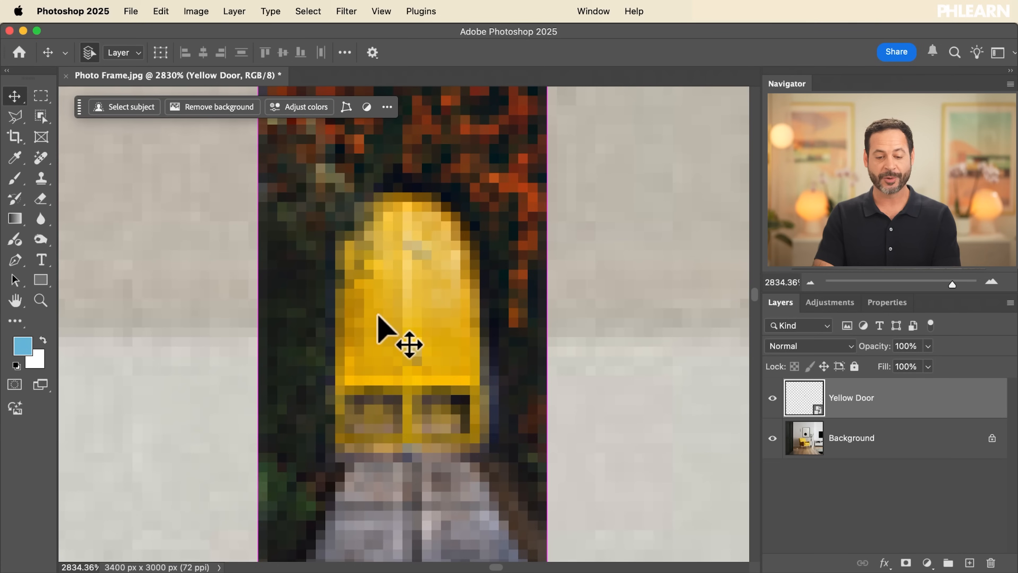
Transform the Yellow Door smart object again, setting its width and height scale to 100%, and apply the change
key("super+t")
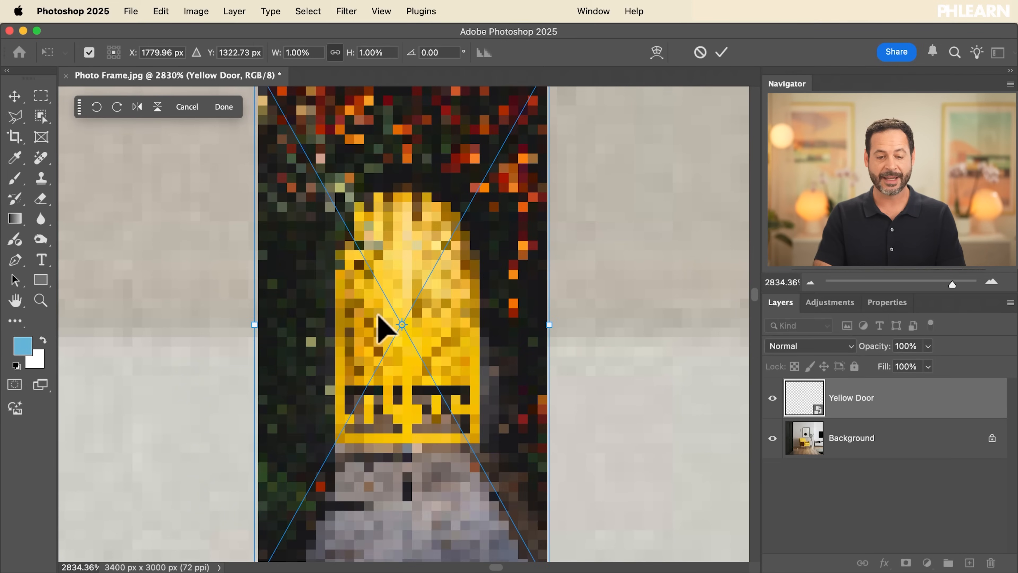
scroll(385, 327, "down", 3)
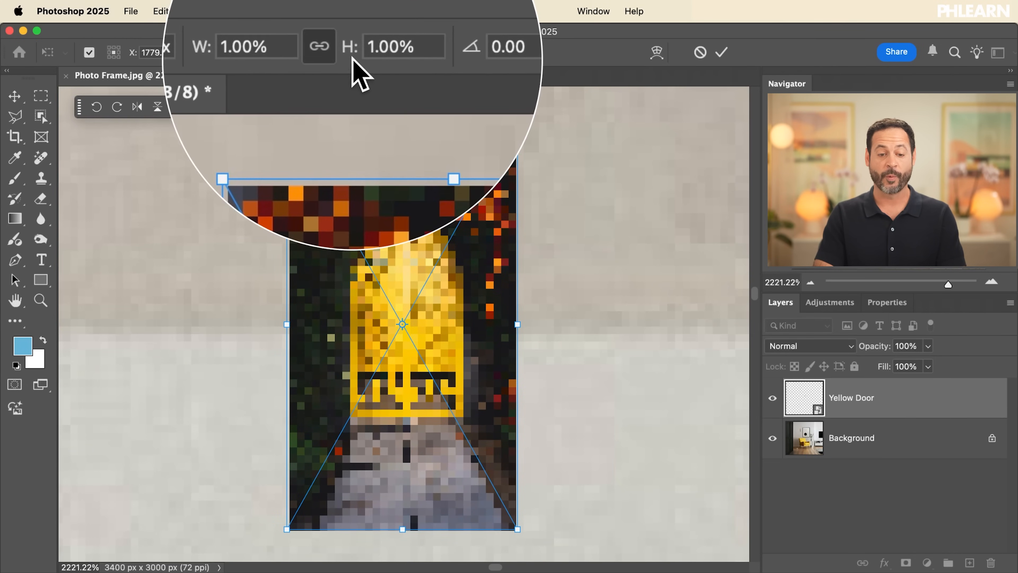
left_click(290, 53)
double_click(291, 53)
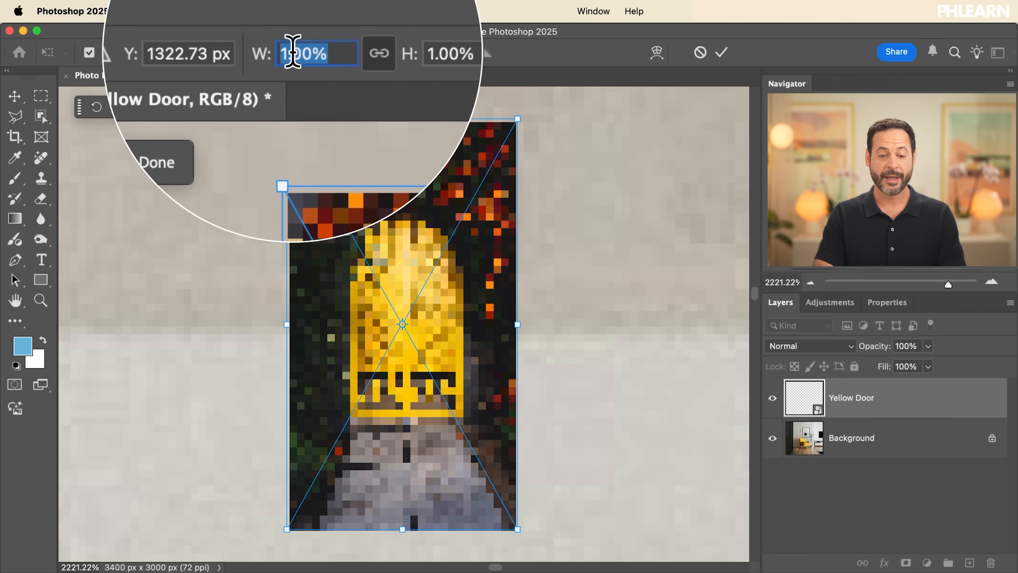
type("00")
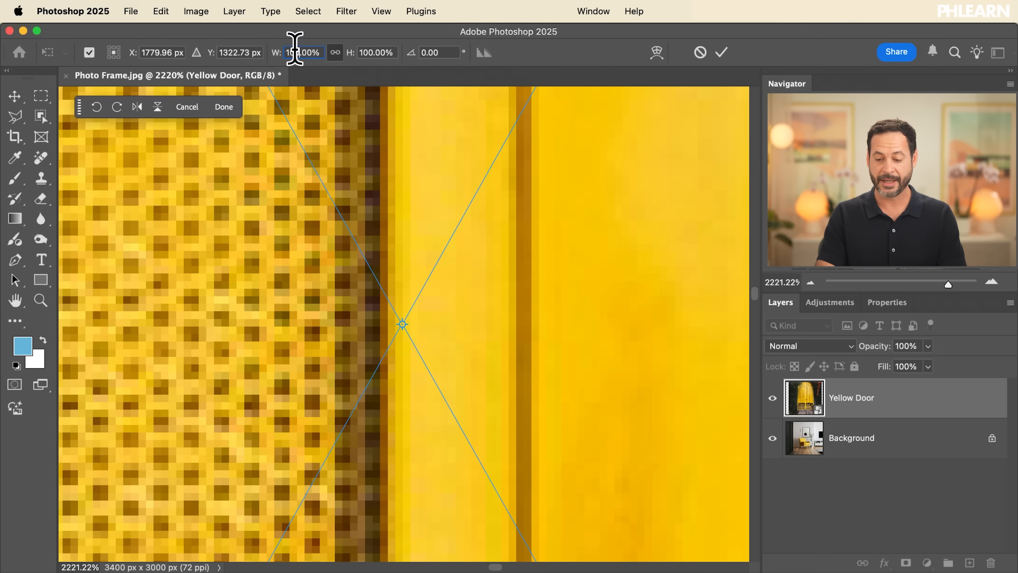
scroll(440, 351, "down", 15)
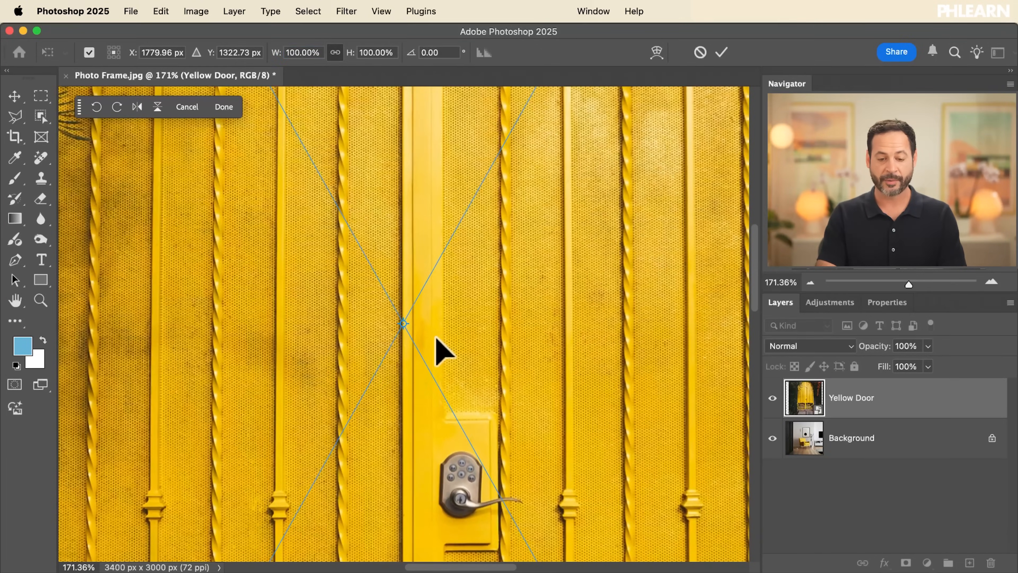
key("Return")
scroll(437, 339, "down", 8)
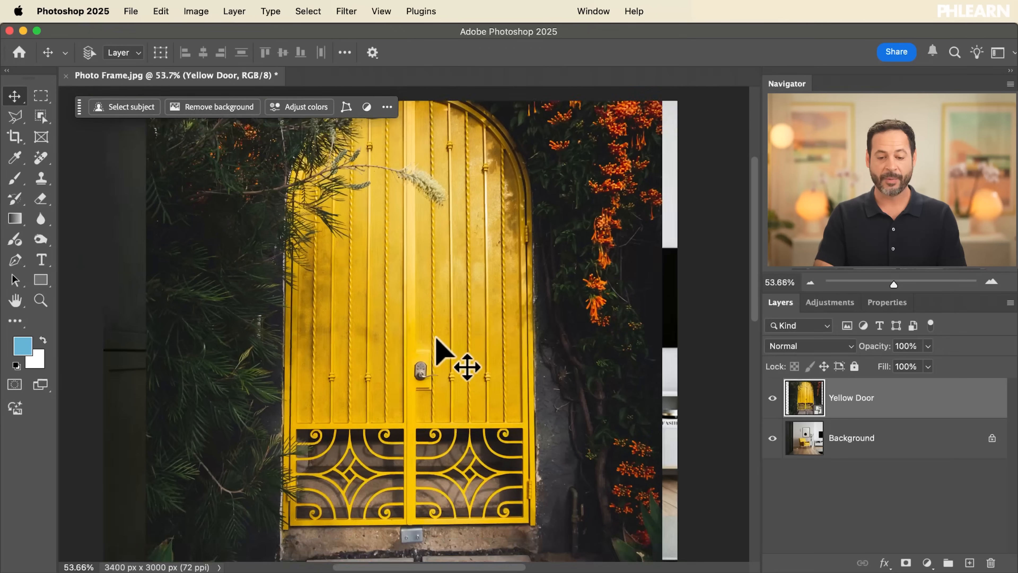
scroll(437, 338, "up", 1)
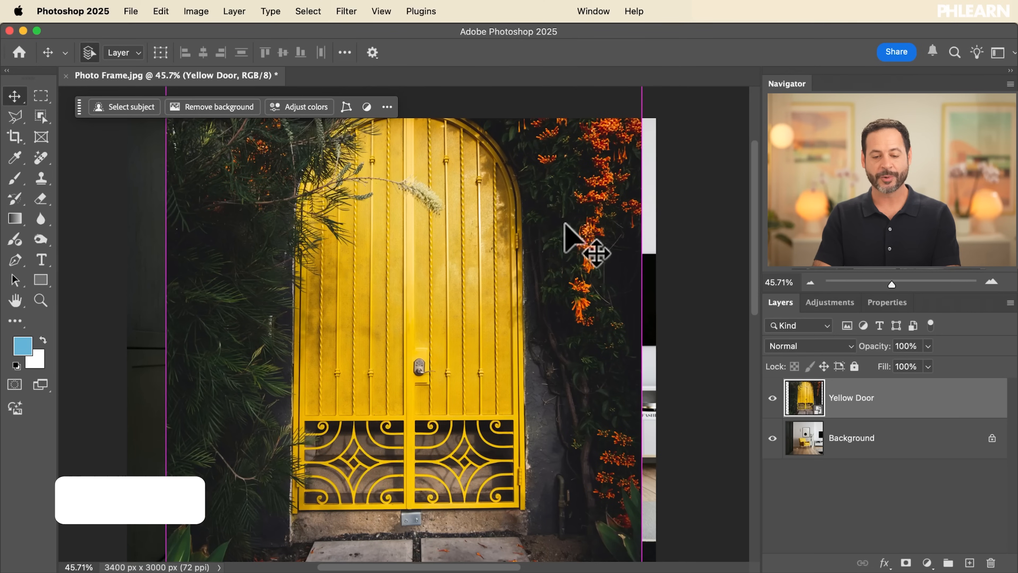
Start a free transform on the Yellow Door layer and scale it proportionally around its centre to about 49%
key("super+t")
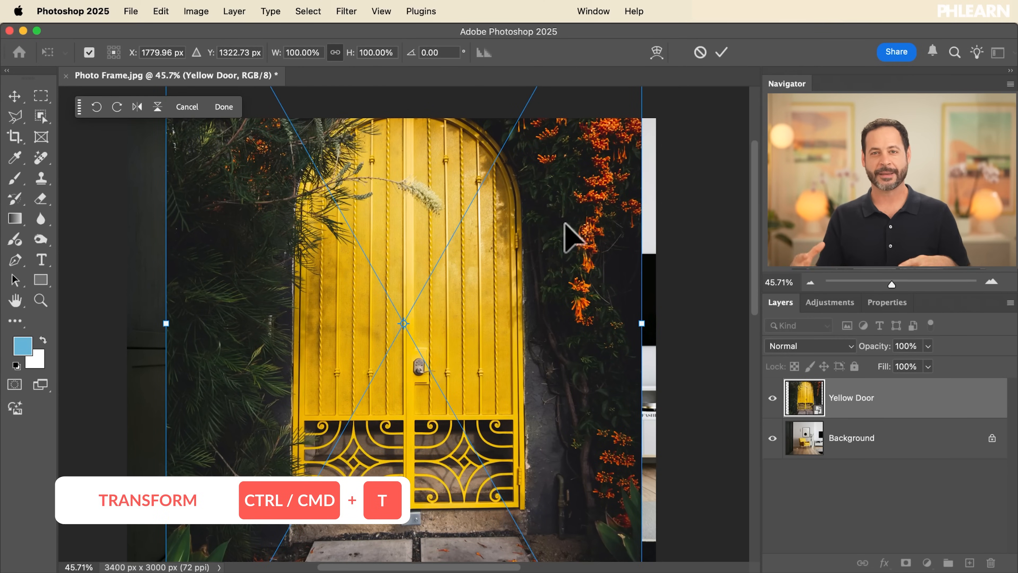
key("super+0")
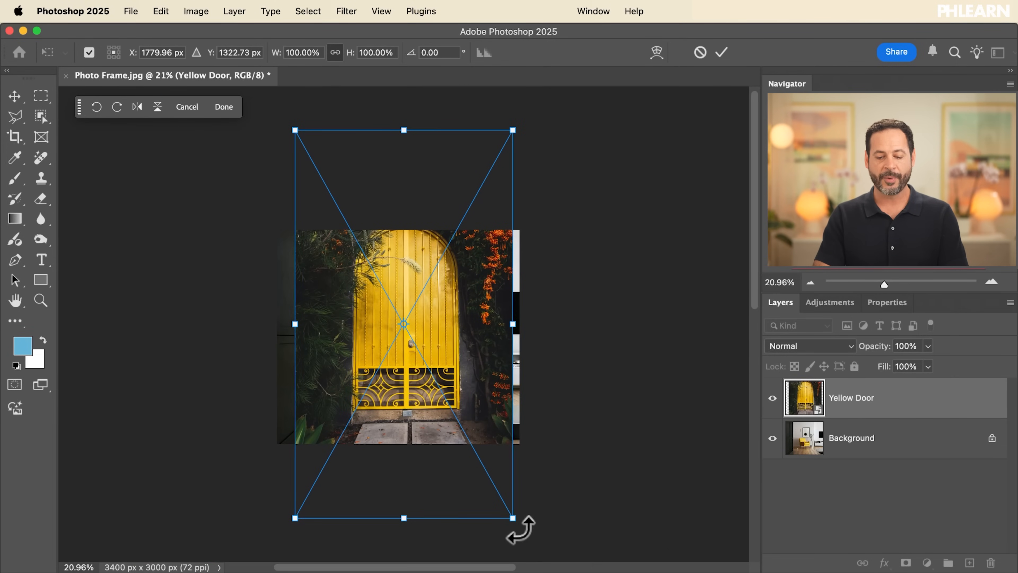
left_click(513, 519)
left_click_drag(512, 518, 375, 335)
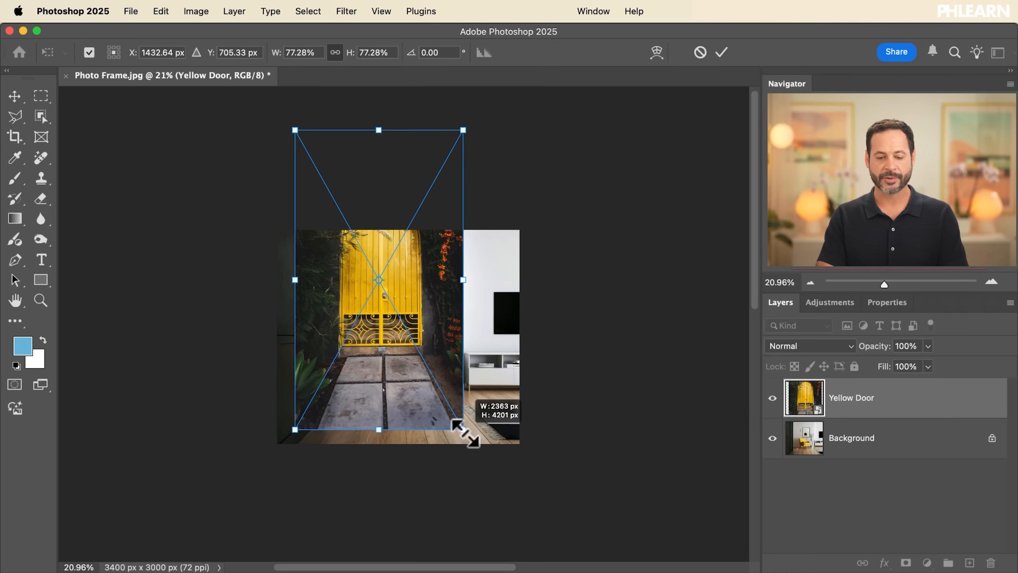
left_click_drag(441, 408, 466, 423)
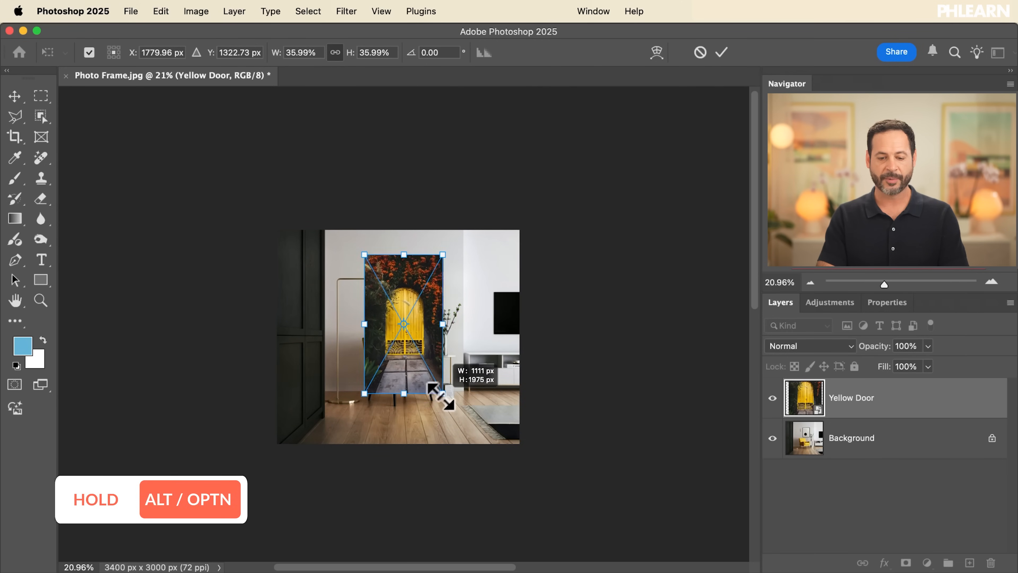
Shrink the Yellow Door layer around its centre to about 39%
scroll(477, 425, "up", 10)
scroll(469, 417, "down", 4)
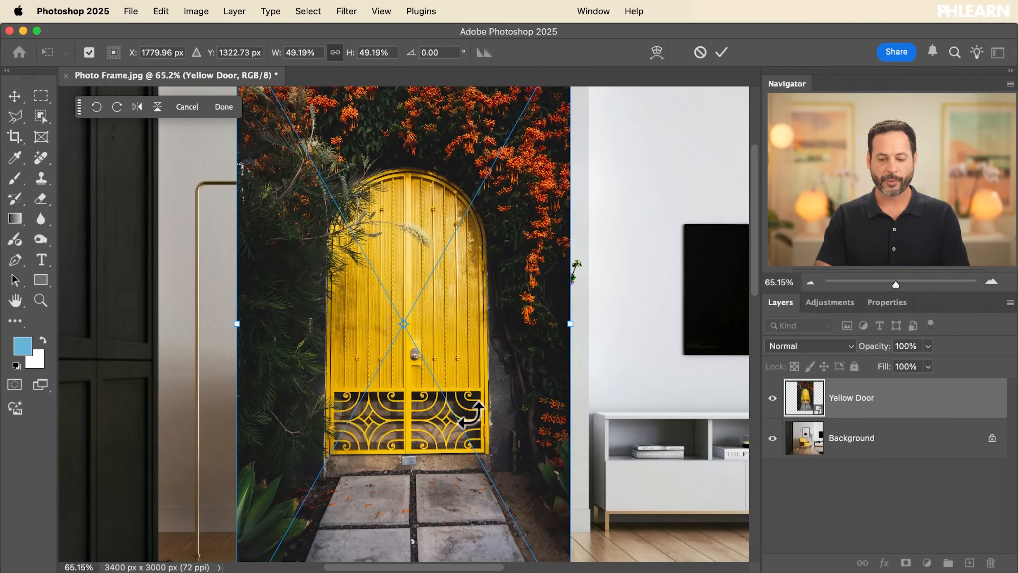
scroll(470, 415, "down", 3)
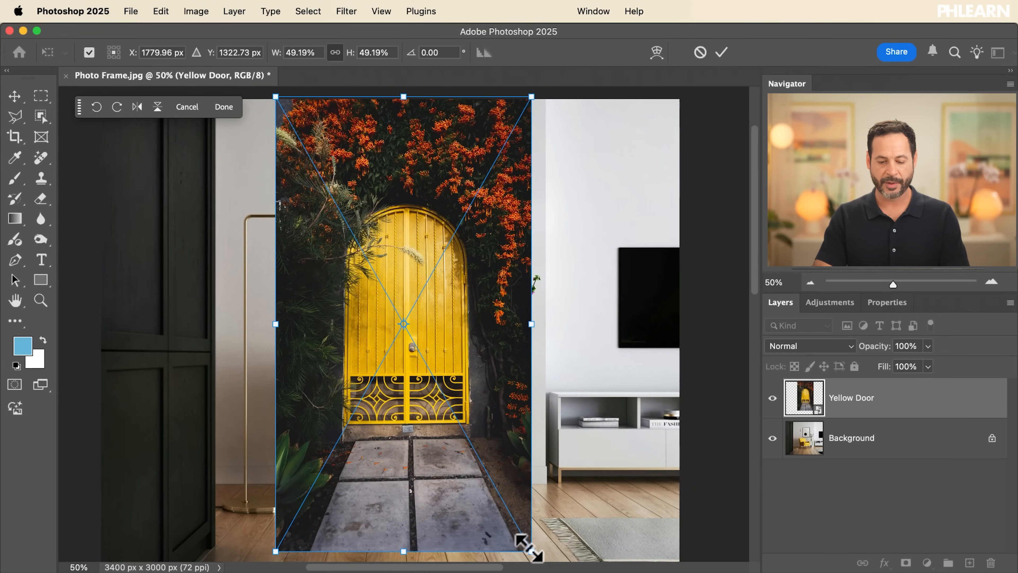
left_click_drag(532, 551, 537, 480)
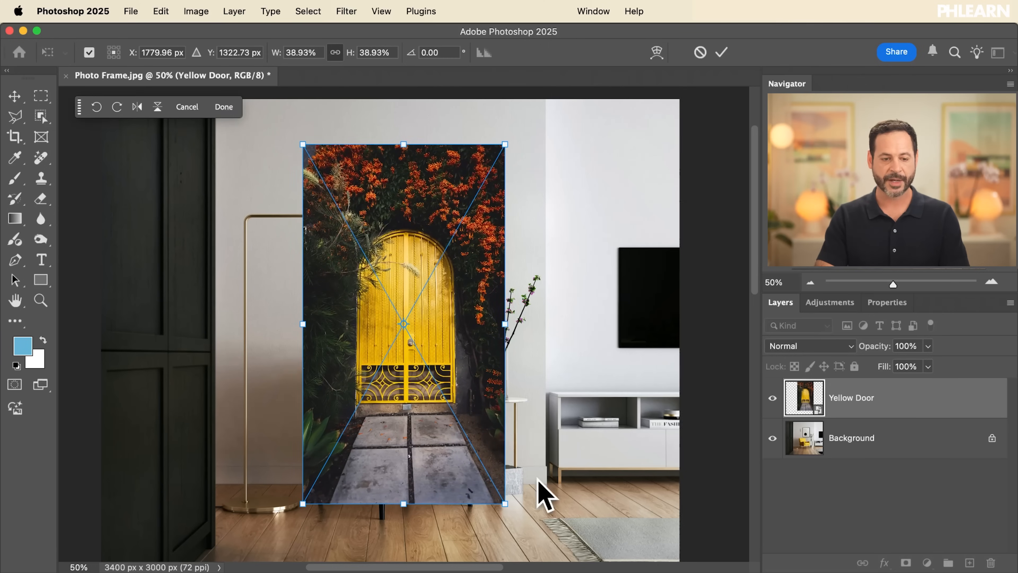
Set the transform reference point to the picture's top-right corner and scale the layer around it to about 34%
left_click(89, 52)
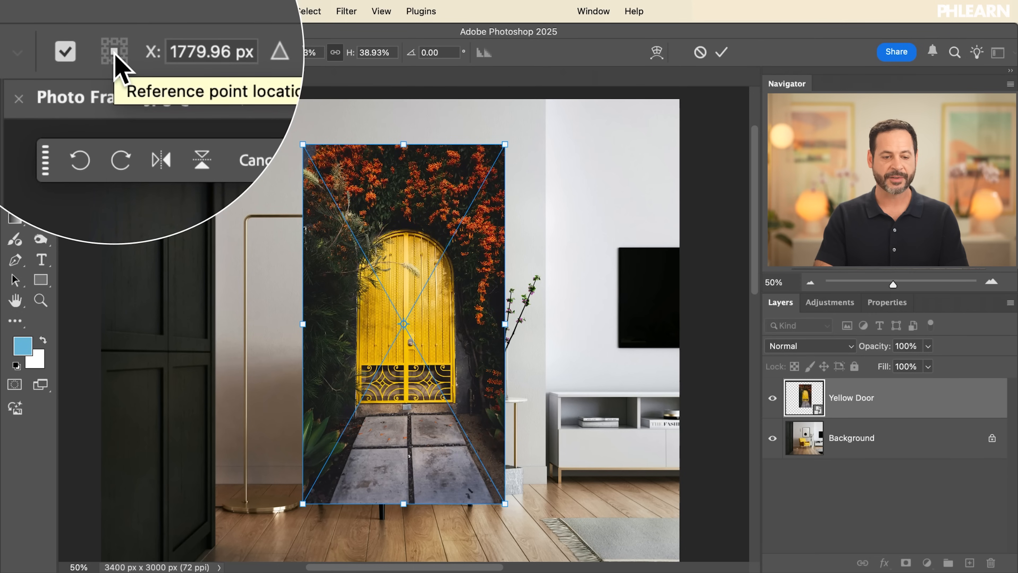
left_click(120, 47)
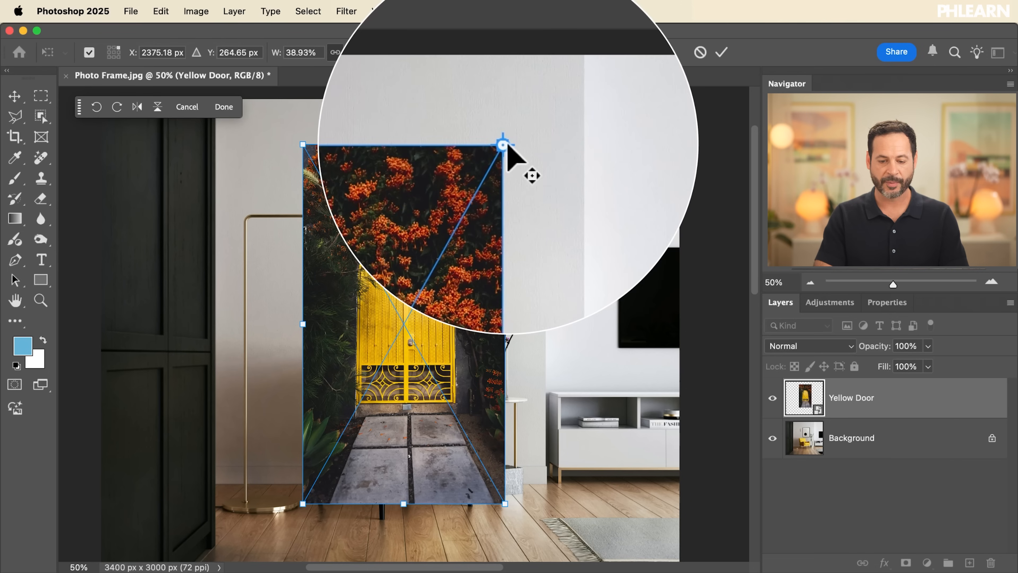
left_click_drag(504, 508, 582, 467)
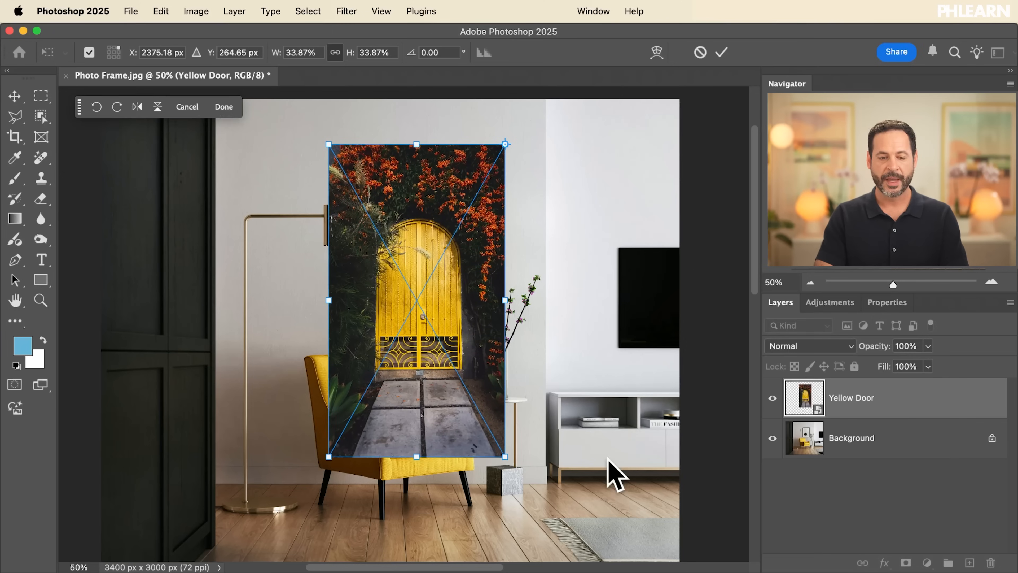
Place the reference point among the foliage just above the yellow door and scale the layer around it to about 43%
left_click(114, 52)
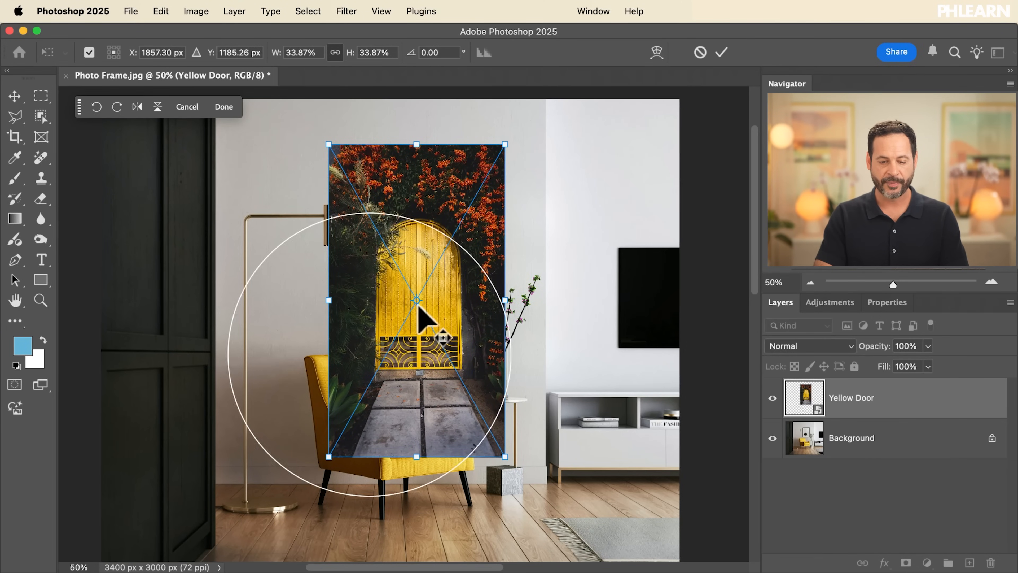
left_click_drag(417, 301, 399, 198)
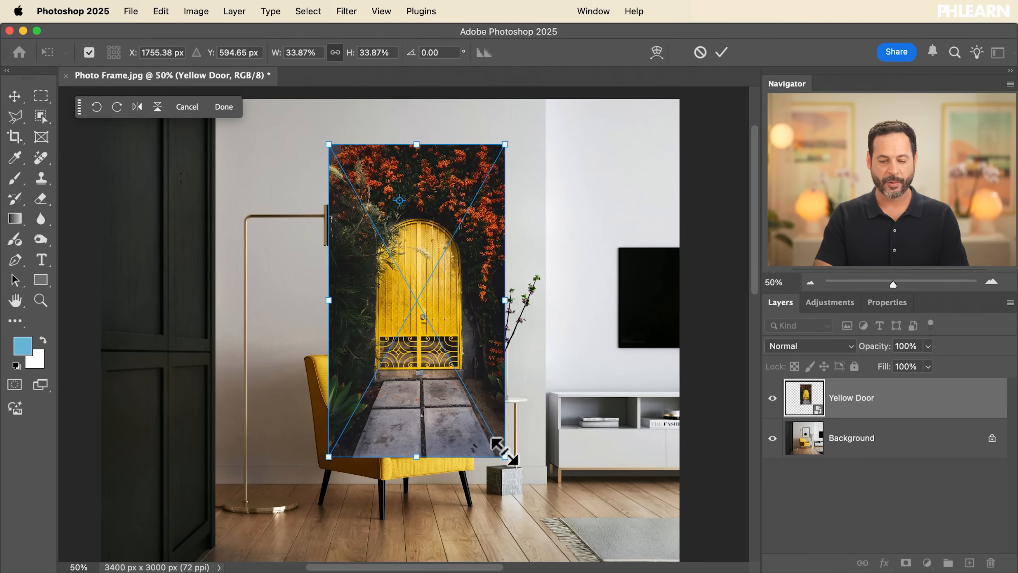
left_click_drag(504, 450, 577, 498)
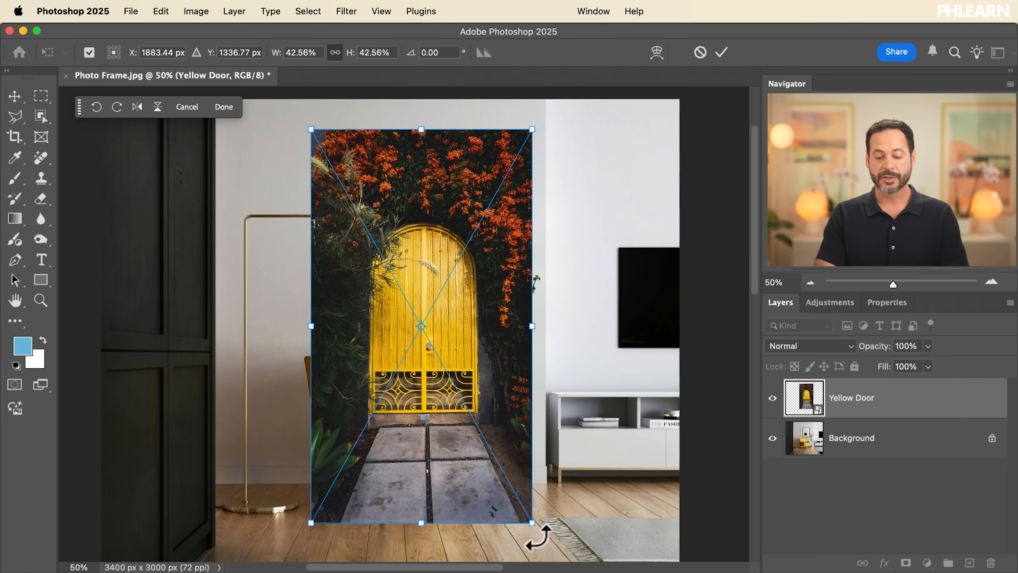
Resize the Yellow Door layer from its lower-right and upper-right corners, ending with a proportional scale of about 41%
left_click_drag(532, 523, 601, 413)
left_click_drag(475, 387, 555, 511)
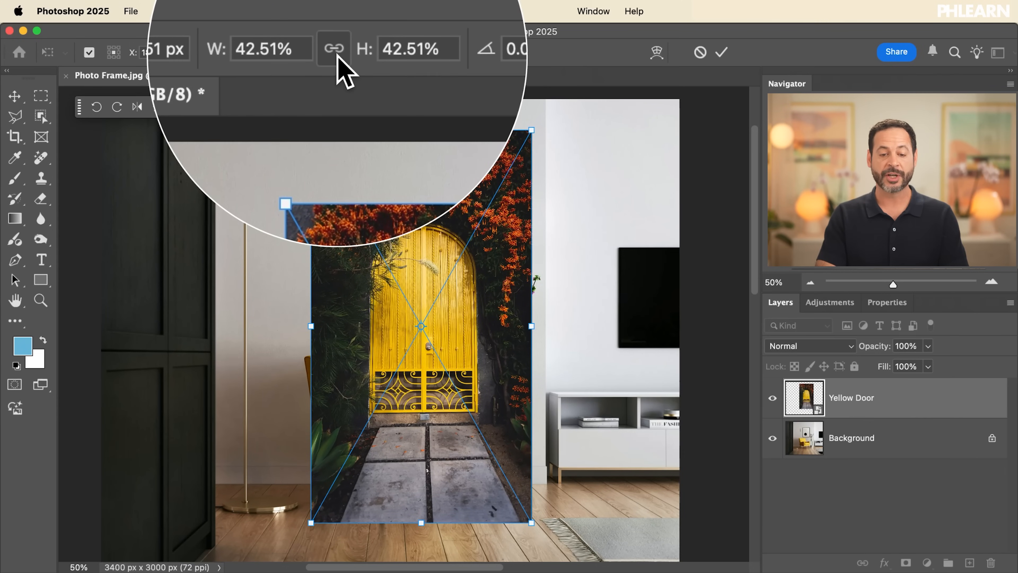
left_click_drag(530, 131, 571, 168)
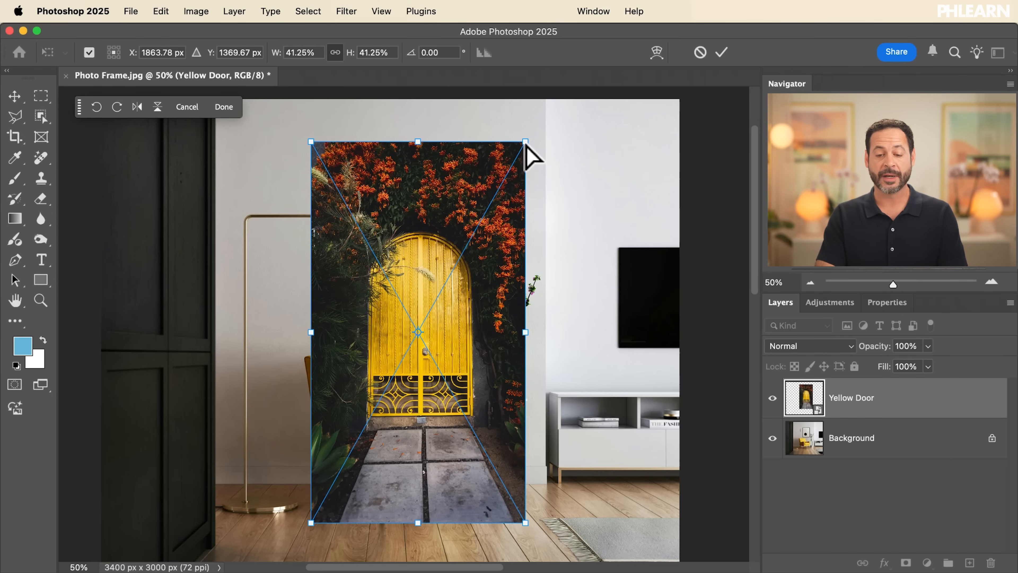
Try distorting the door picture by pulling its upper-right corner down and inward, and undo the distortion
left_click_drag(525, 142, 511, 180)
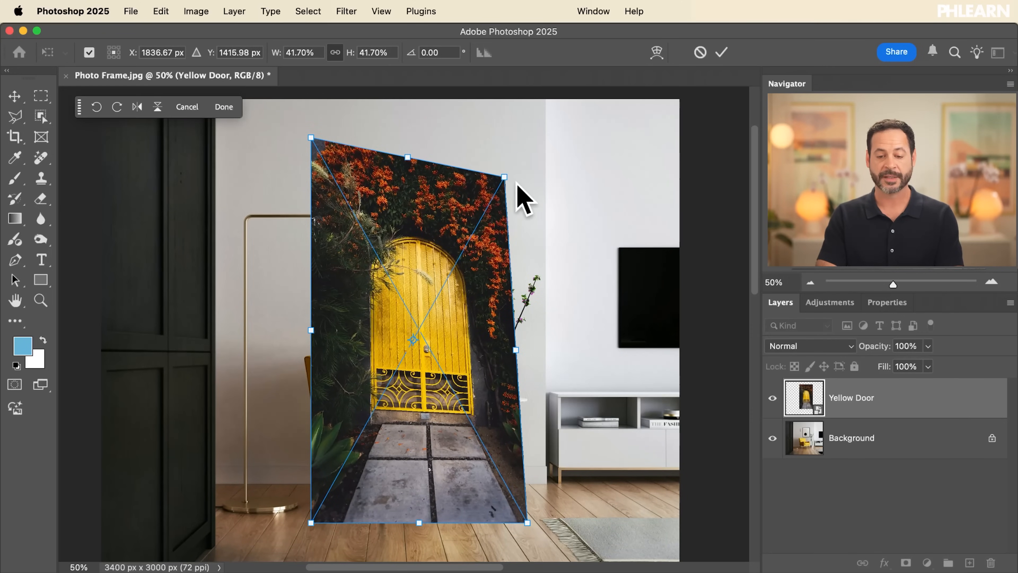
key("super+z")
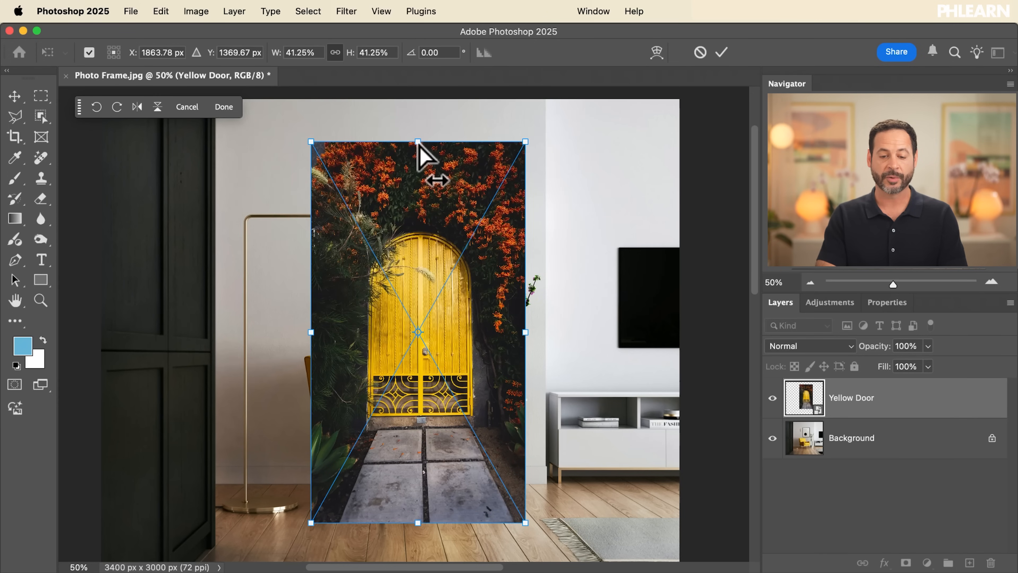
Distort the Yellow Door layer freely by moving its top edge, right edge and all four corners into an irregular, tilted quadrilateral
mouse_move(417, 142)
left_mouse_down()
mouse_move(443, 237)
mouse_move(557, 266)
mouse_move(598, 177)
mouse_move(561, 277)
mouse_move(348, 346)
mouse_move(272, 218)
mouse_move(426, 155)
left_mouse_up()
left_click_drag(527, 340, 574, 345)
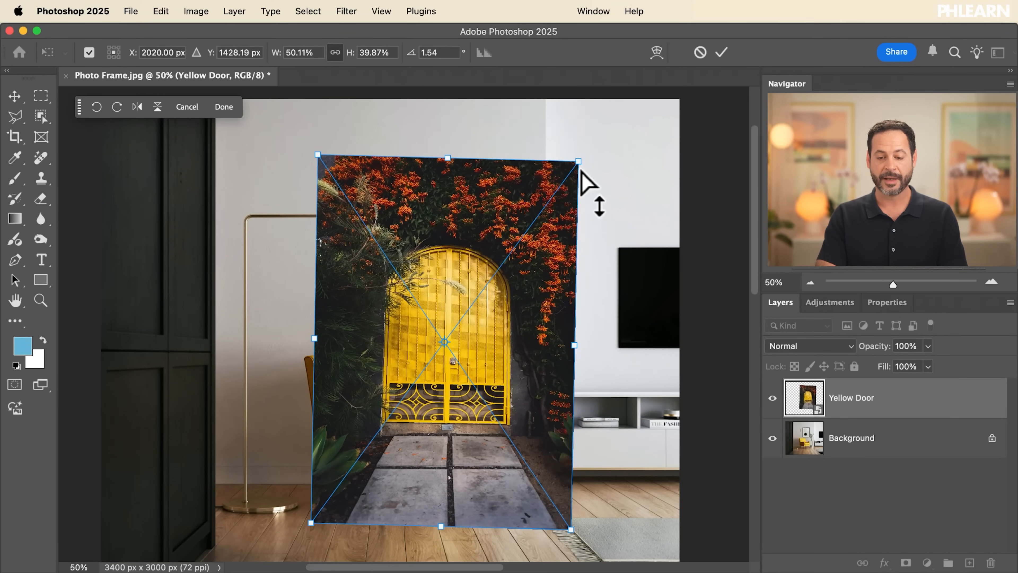
left_click_drag(578, 163, 514, 230)
left_click_drag(317, 154, 394, 151)
left_click_drag(311, 522, 242, 348)
left_click_drag(577, 537, 611, 450)
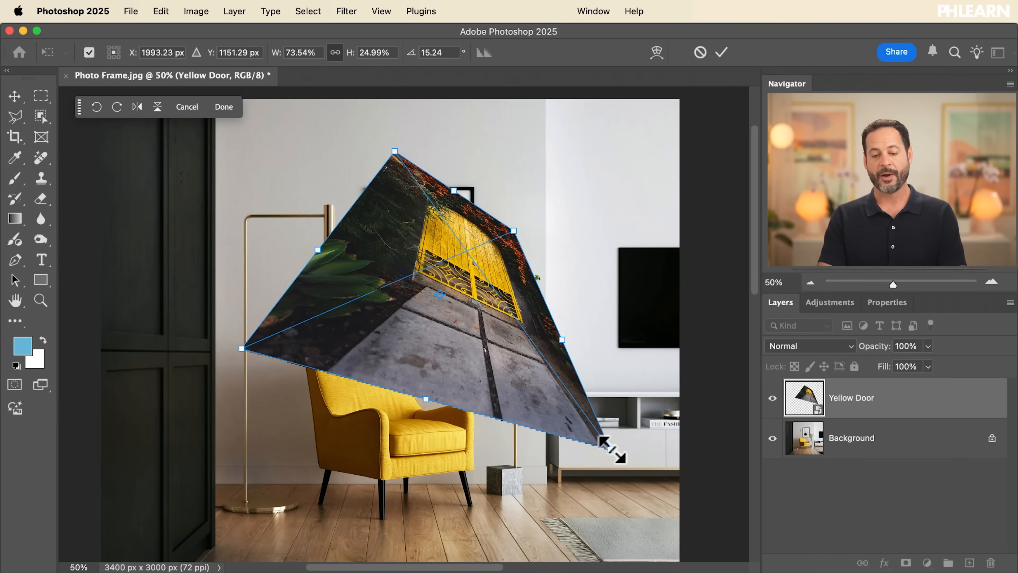
Discard the irregular distortion and scale the Yellow Door layer proportionally to 35% with a new Free Transform
key("Escape")
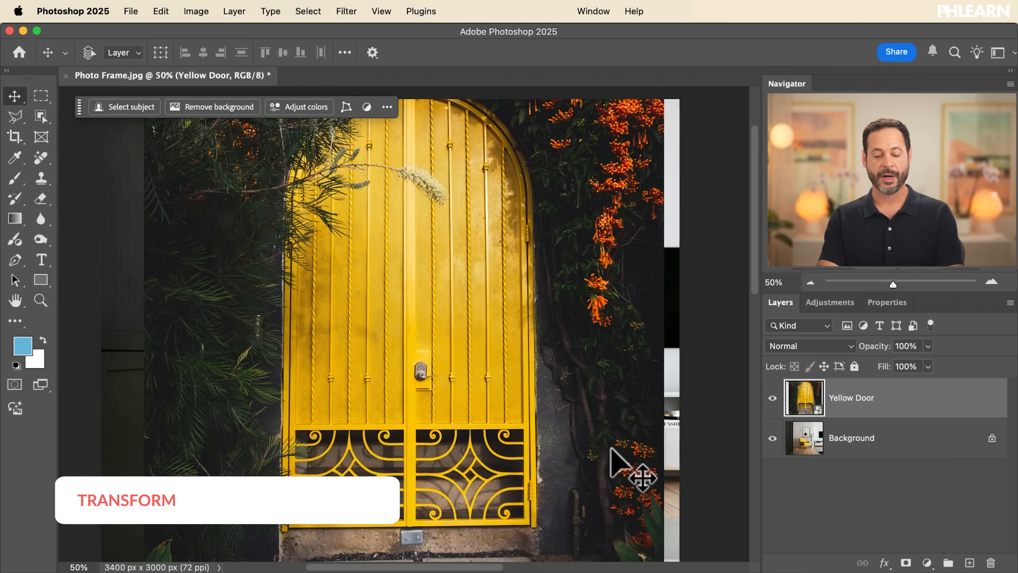
key("ctrl+t")
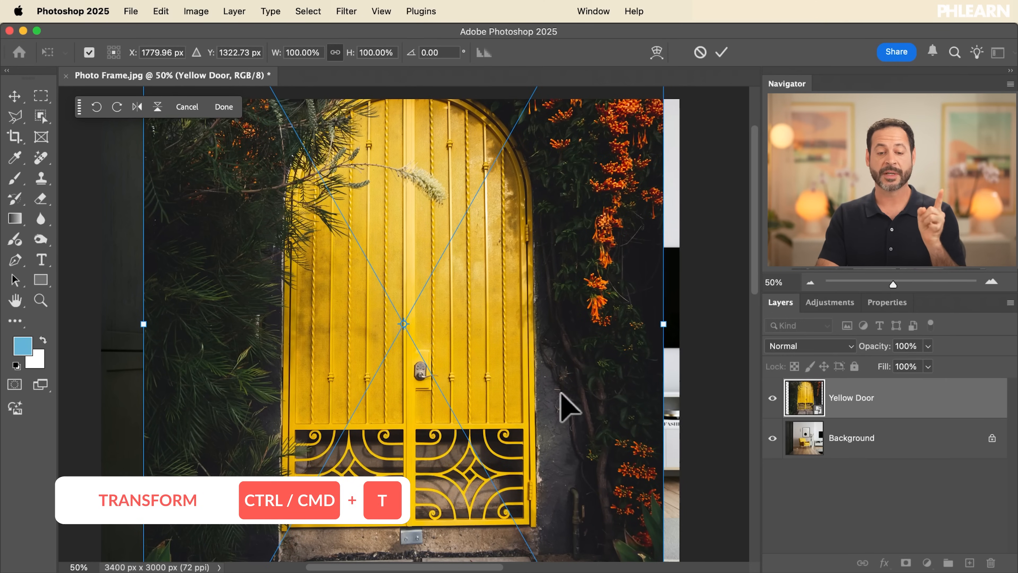
left_click_drag(352, 52, 307, 62)
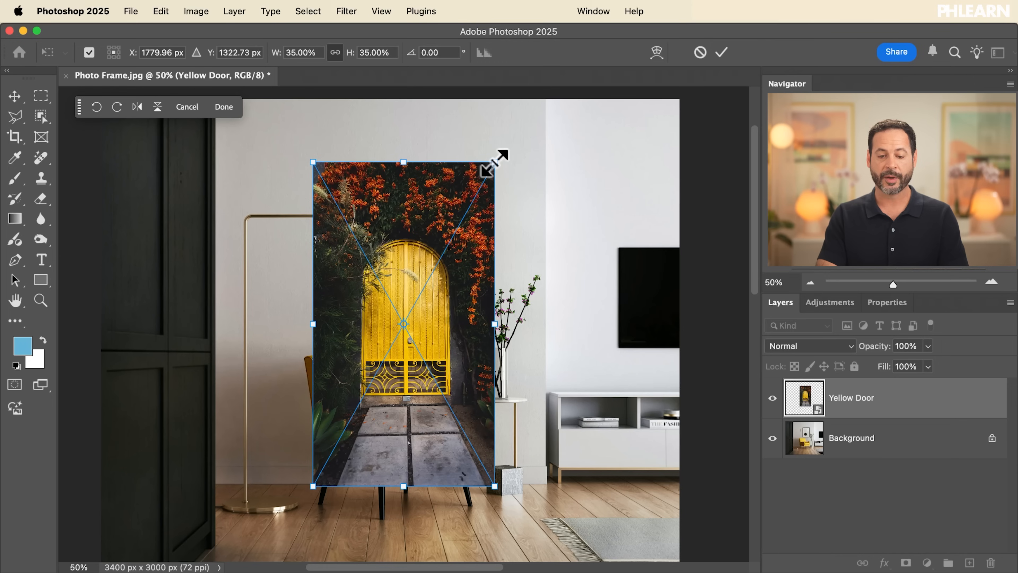
Try widening the layer's top edge in perspective, skewing its right side upward, pulling the lower-right corner inward and rescaling to 32.60%, and cancel the transform
left_click_drag(494, 162, 557, 164)
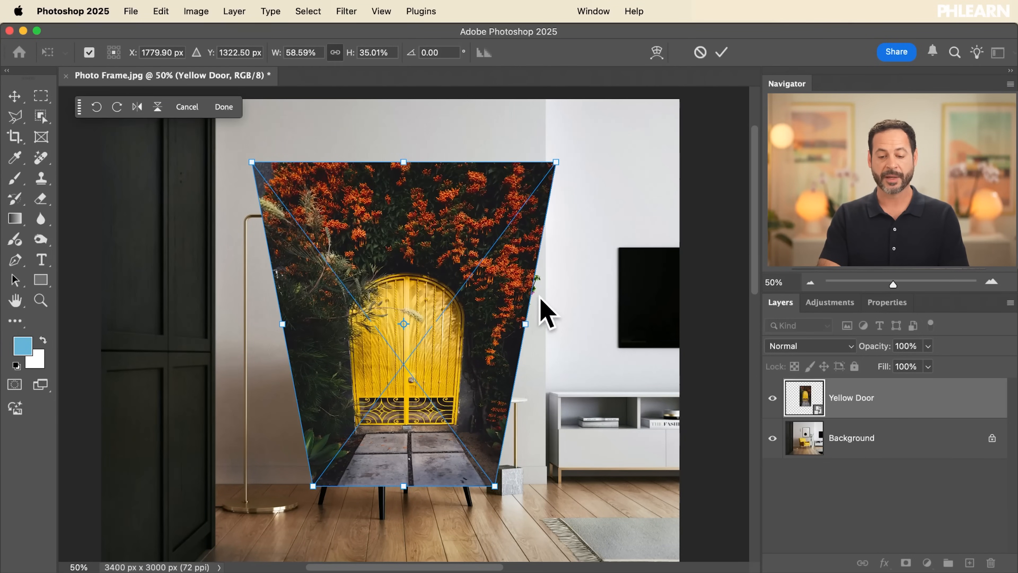
left_click_drag(524, 322, 592, 235)
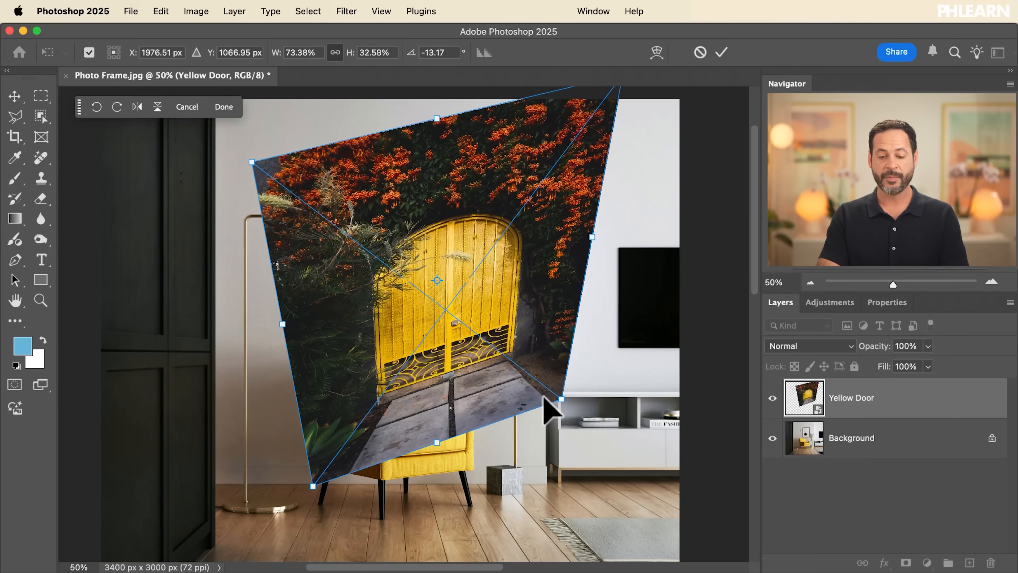
left_click_drag(561, 401, 496, 347)
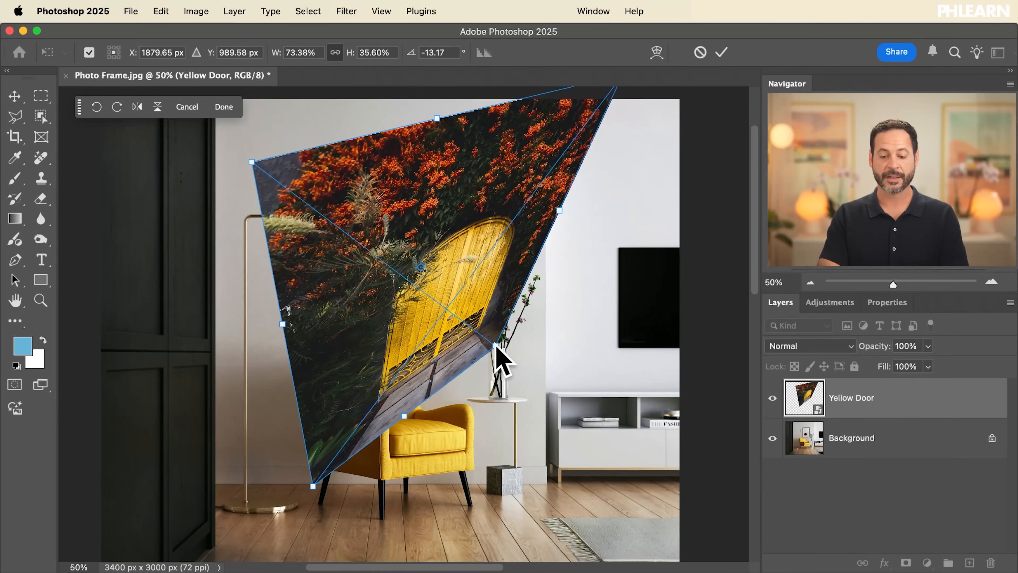
mouse_move(347, 52)
left_mouse_down()
mouse_move(385, 56)
mouse_move(335, 60)
mouse_move(345, 60)
left_mouse_up()
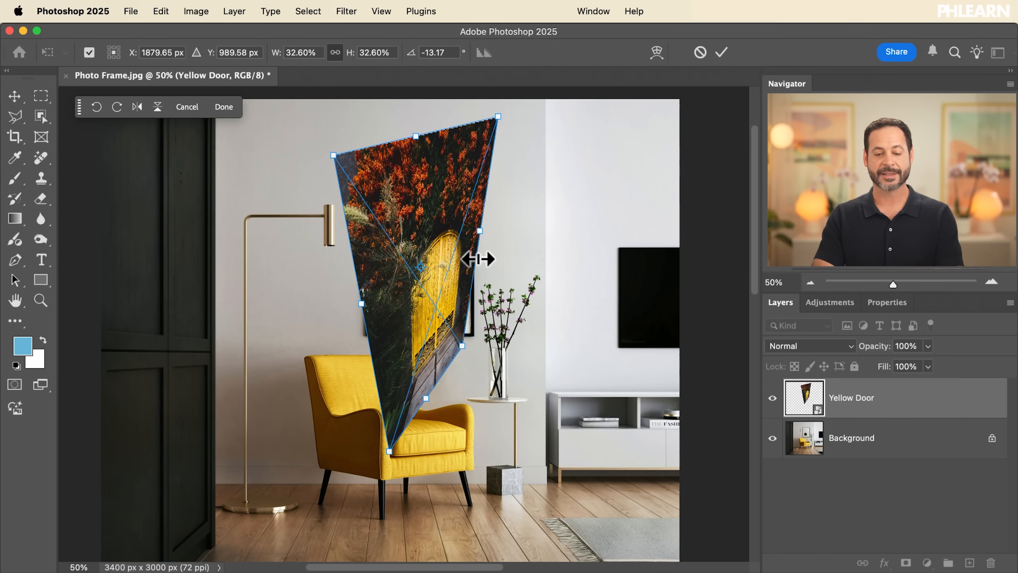
key("Escape")
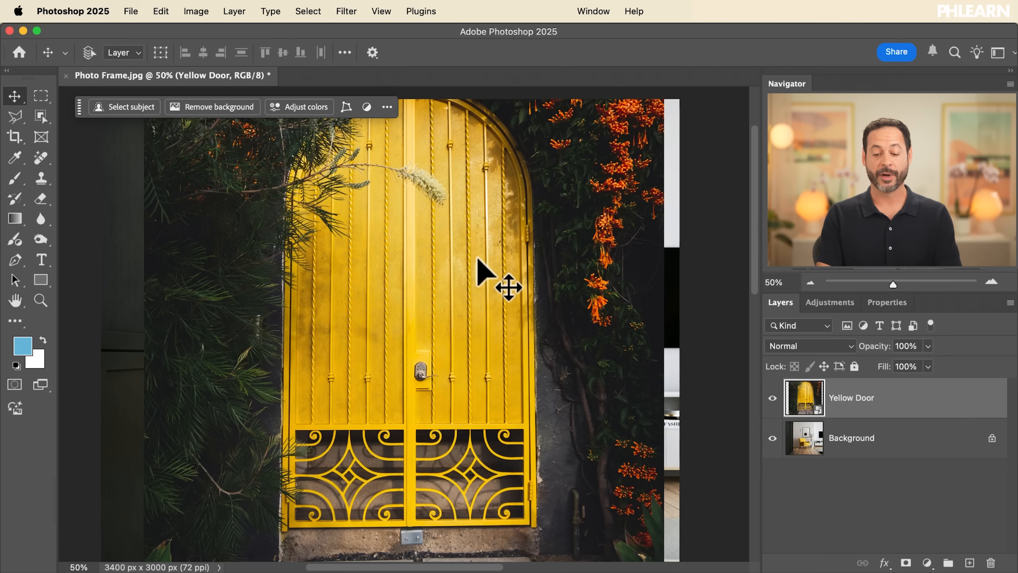
Scale the Yellow Door layer proportionally to 24% with Free Transform and move it over the framed picture on the wall
key("super+t")
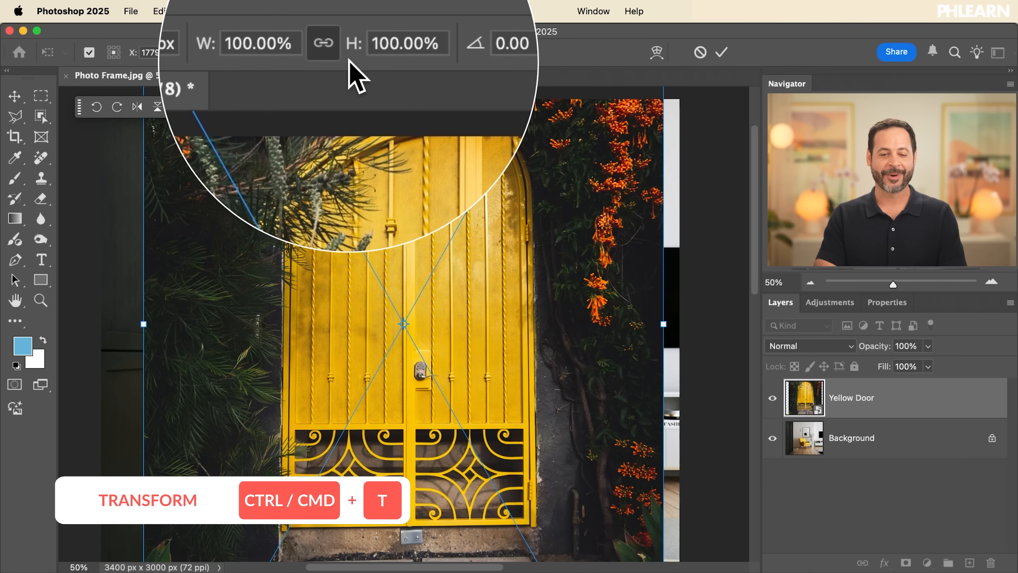
left_click_drag(350, 54, 299, 61)
left_click_drag(413, 290, 420, 253)
scroll(420, 257, "up", 5)
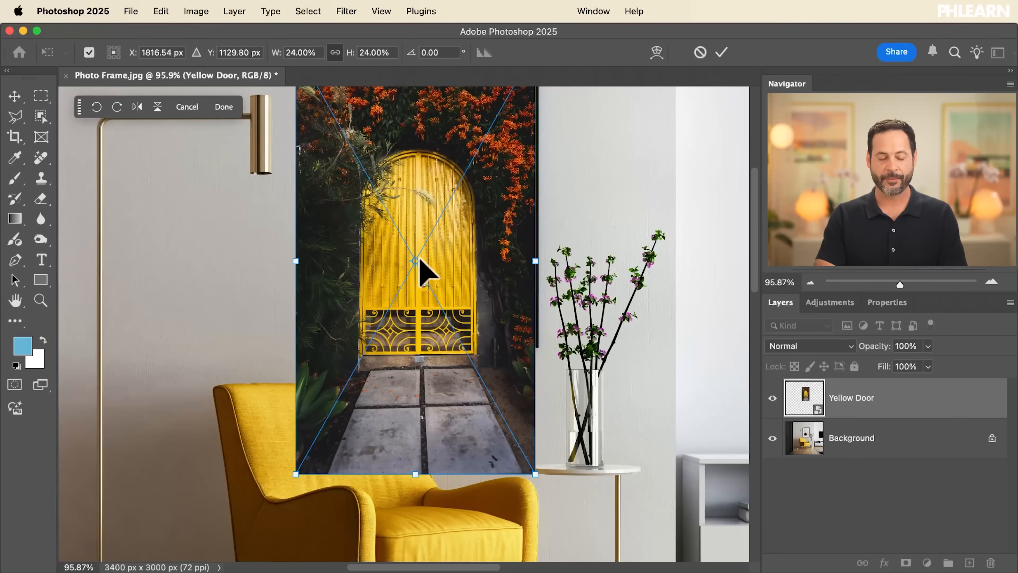
scroll(603, 200, "up", 3)
scroll(604, 200, "right", 2)
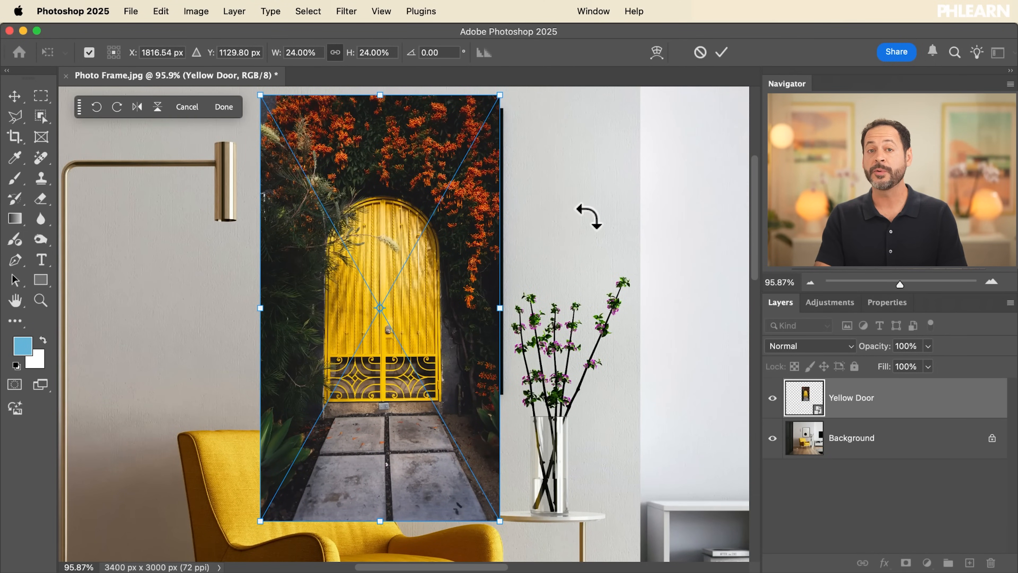
Rotate the door picture a full turn counterclockwise in 90° steps and a full turn back clockwise
left_click(98, 107)
left_click(98, 107)
left_click(98, 107)
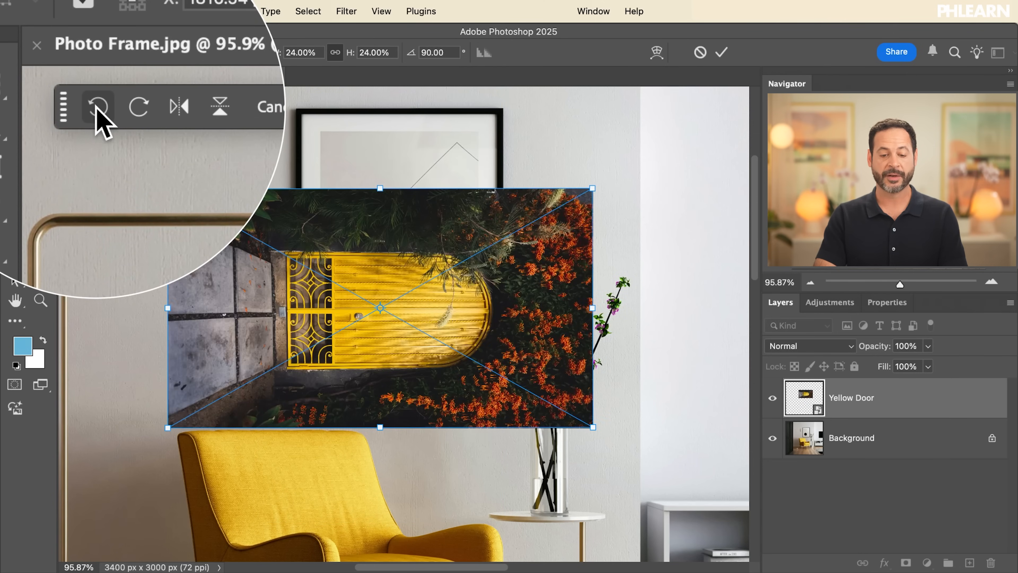
left_click(98, 107)
left_click(116, 107)
left_click(116, 108)
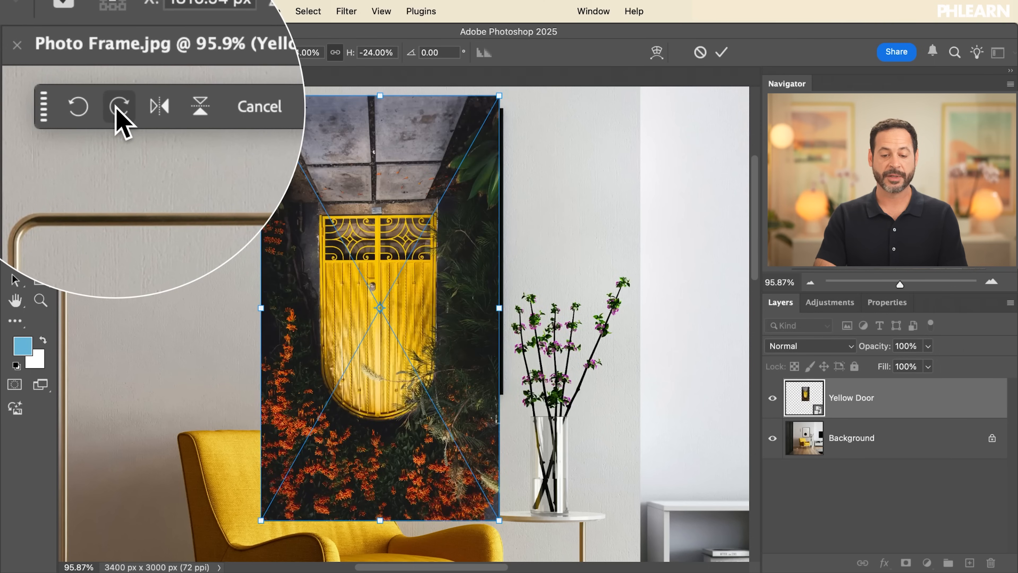
left_click(116, 107)
left_click(116, 108)
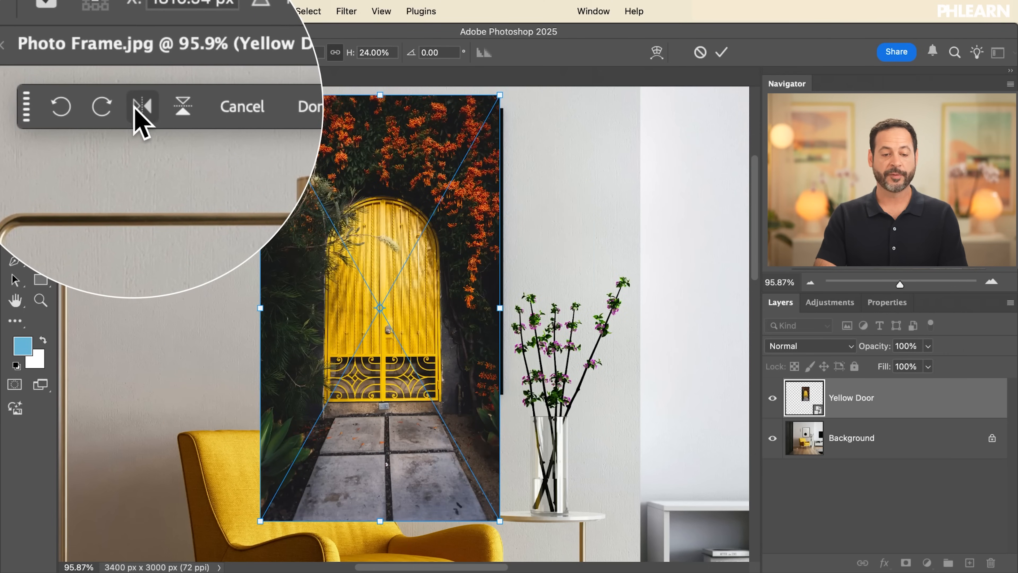
Try flipping the door picture horizontally and vertically, returning it to its original orientation each time
left_click(139, 109)
left_click(138, 109)
left_click(139, 109)
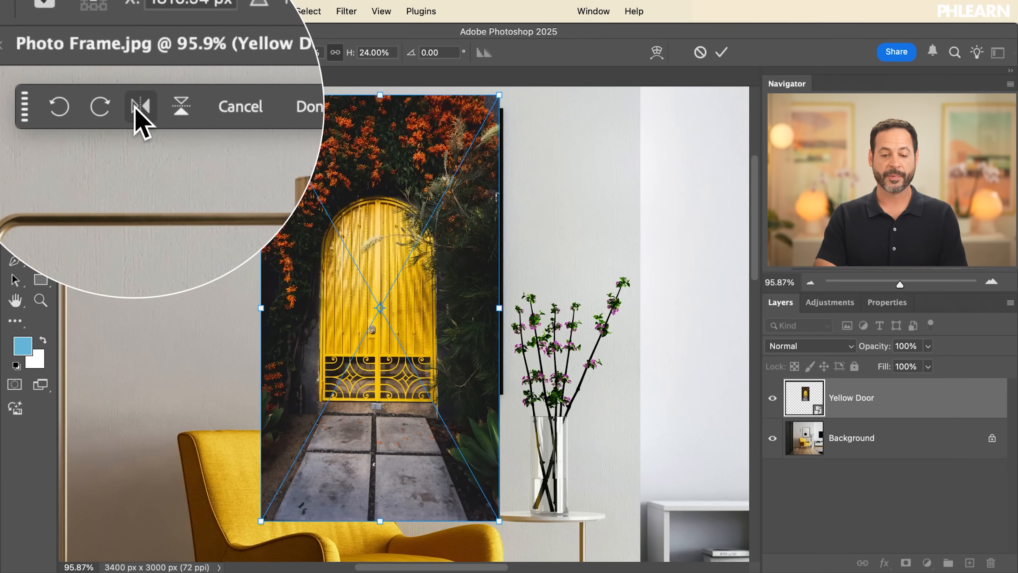
left_click(138, 109)
left_click(180, 108)
left_click(180, 107)
left_click(157, 107)
left_click(157, 108)
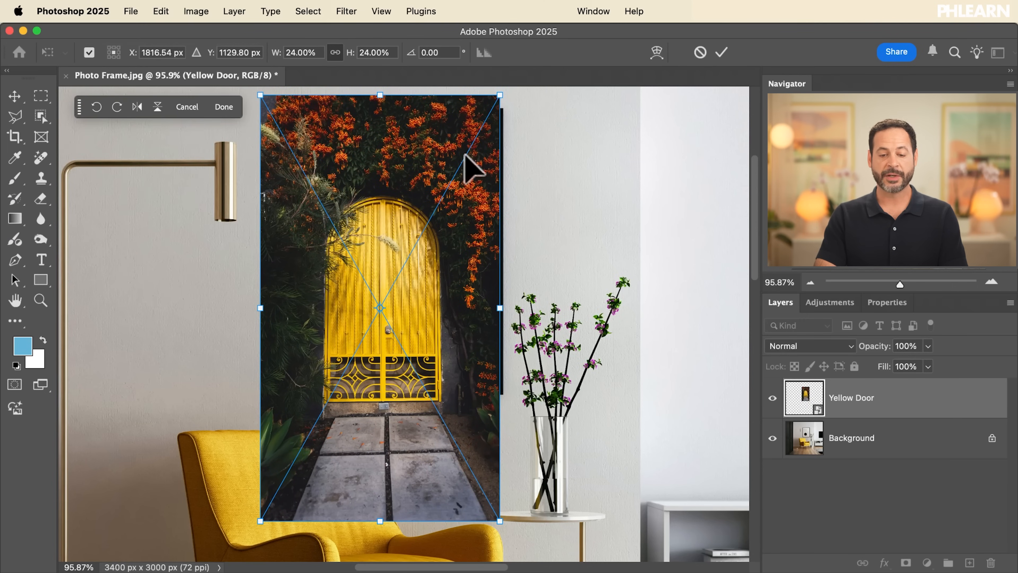
Rotate the Yellow Door layer freely around its centre and bring it back upright
scroll(506, 148, "up", 2)
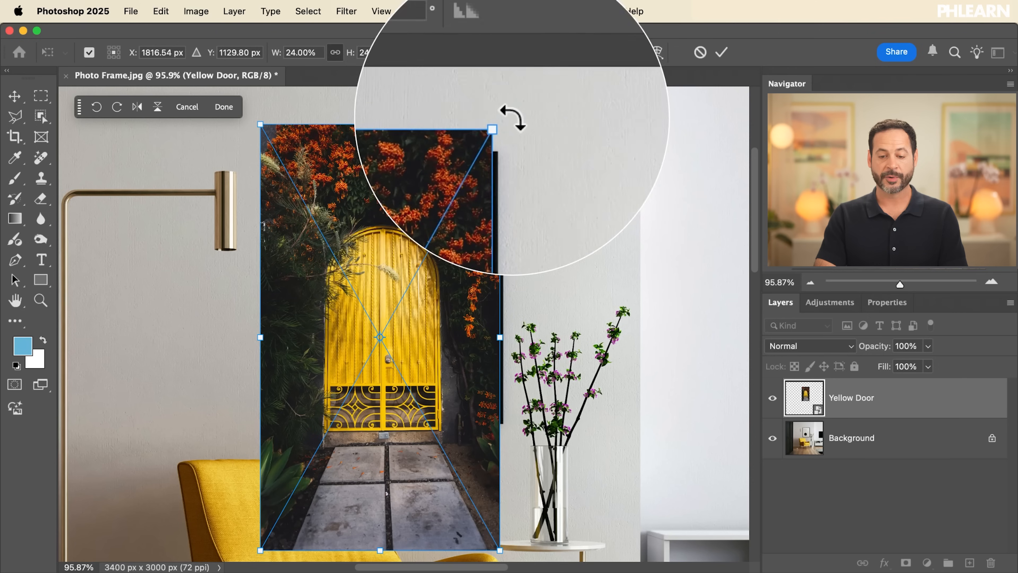
left_click_drag(513, 119, 579, 277)
left_click_drag(567, 321, 443, 216)
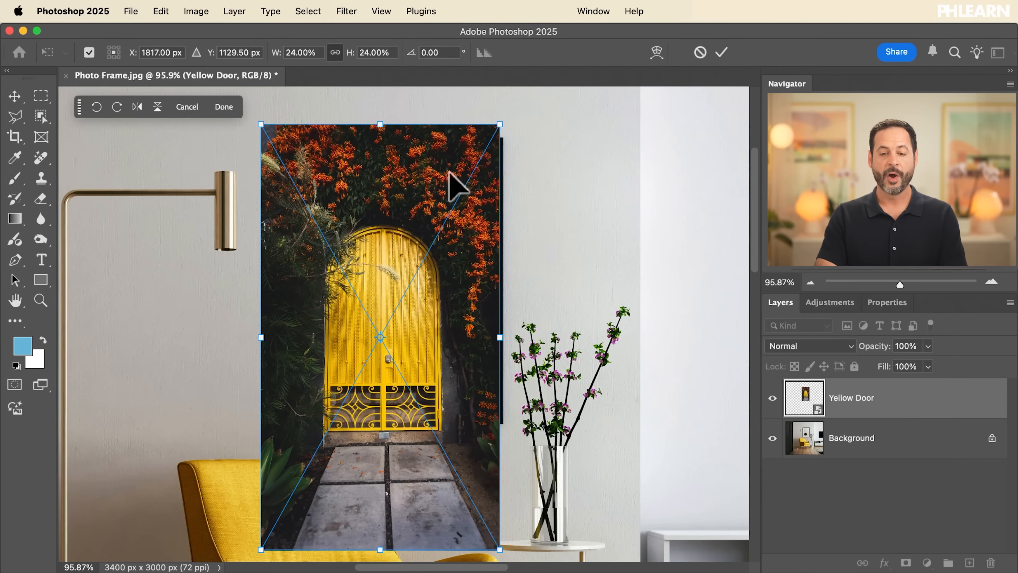
Adjust the layer's rotation angle freely to about 2.3°, and set it to exactly 180°
left_click_drag(411, 53, 546, 42)
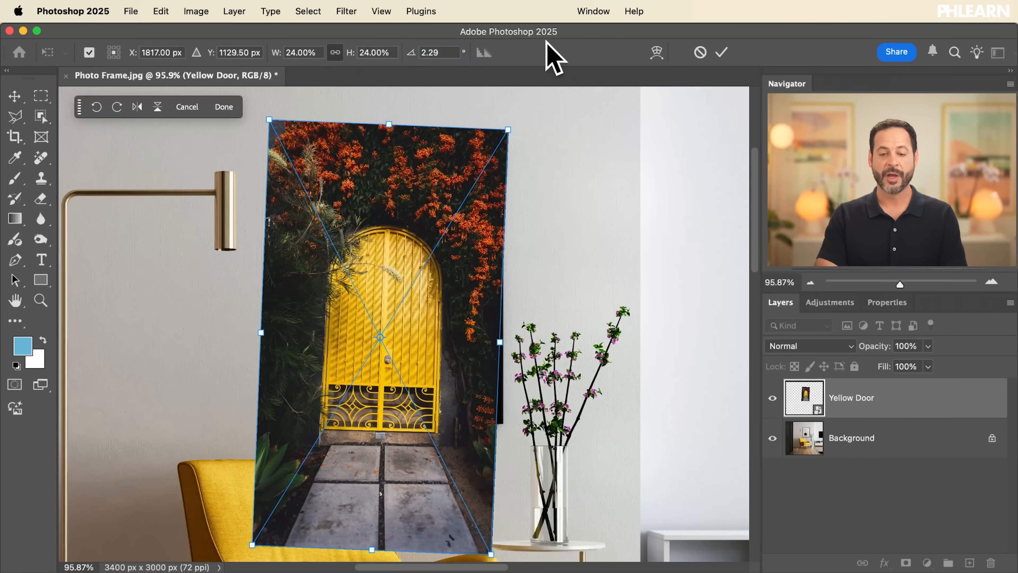
left_click_drag(444, 53, 402, 50)
type("180")
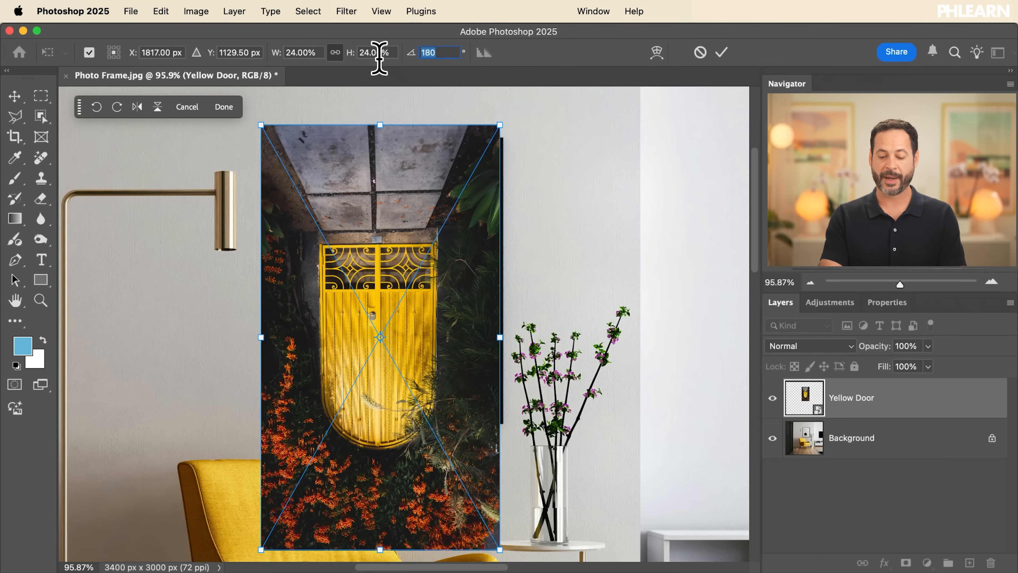
With the rotation back at 0°, move the door picture slightly up and right over the framed picture and apply the transform
left_click_drag(419, 317, 433, 295)
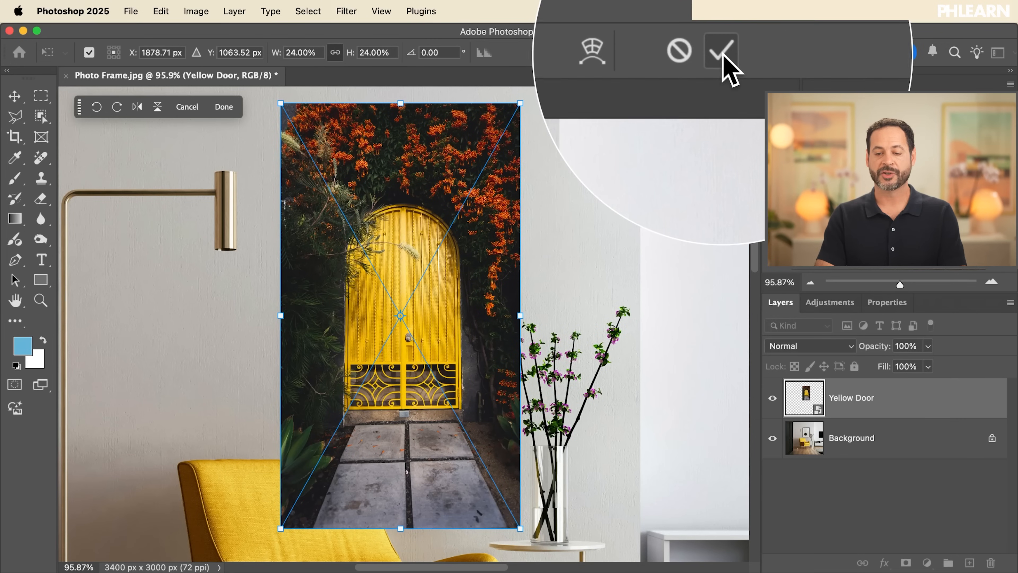
left_click(722, 53)
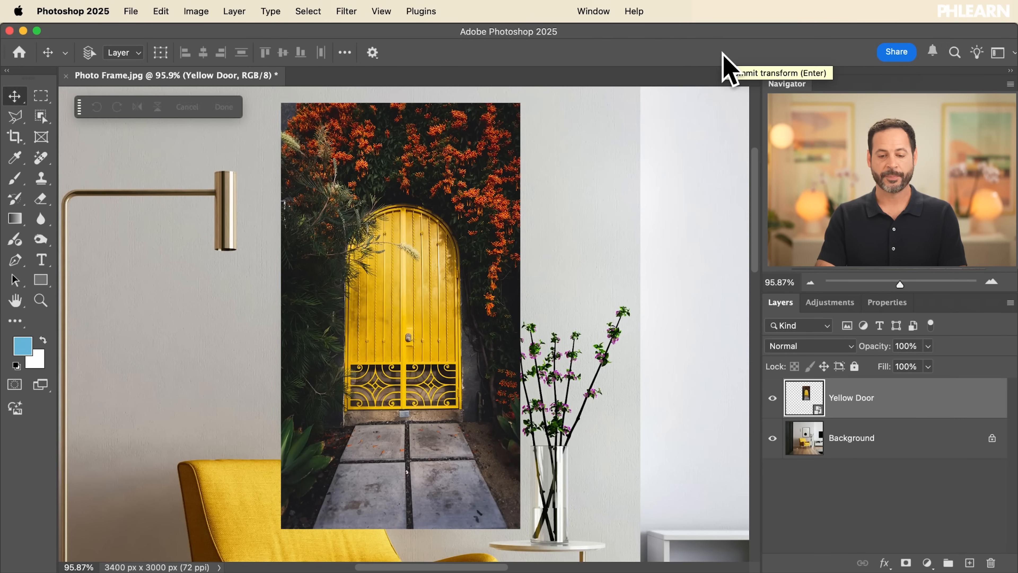
Move the Yellow Door layer right, partly off the framed picture, try scaling it to 17%, and cancel the transform
left_click_drag(451, 327, 583, 325)
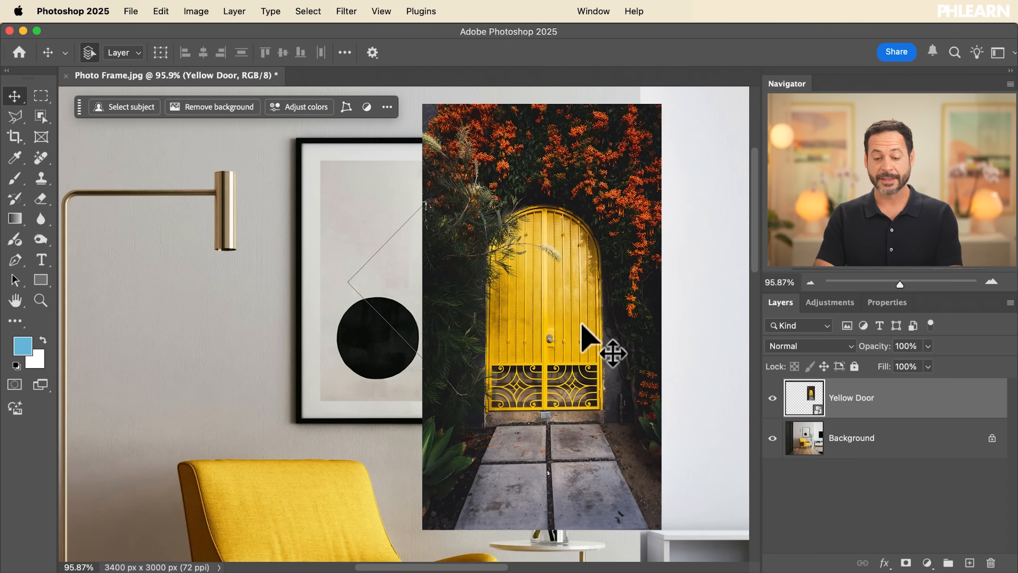
key("super+t")
mouse_move(351, 58)
left_mouse_down()
mouse_move(398, 68)
mouse_move(345, 61)
left_mouse_up()
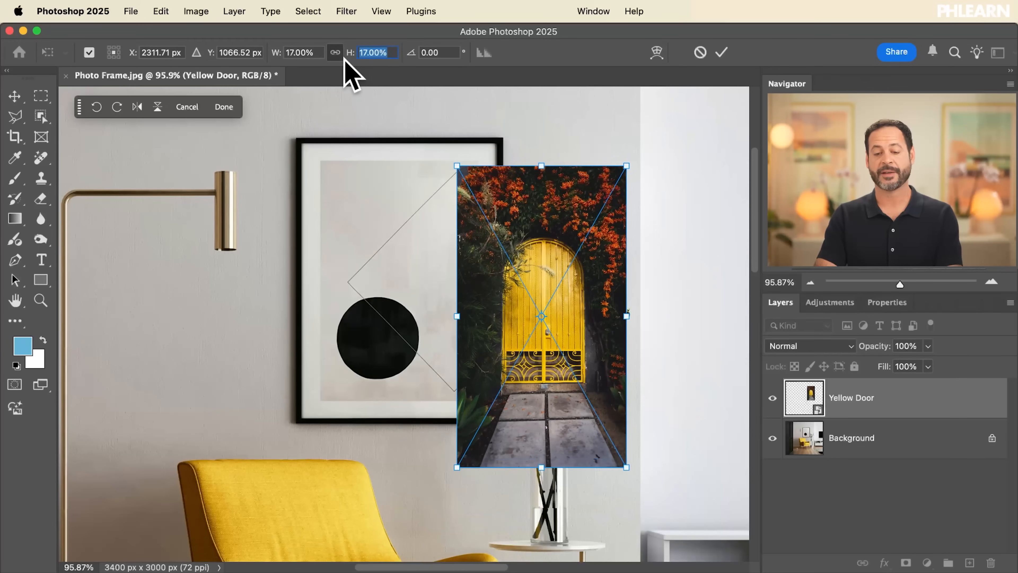
key("Escape")
Move the Yellow Door layer back over the framed picture and lower its opacity to 69%
left_click_drag(577, 224, 465, 216)
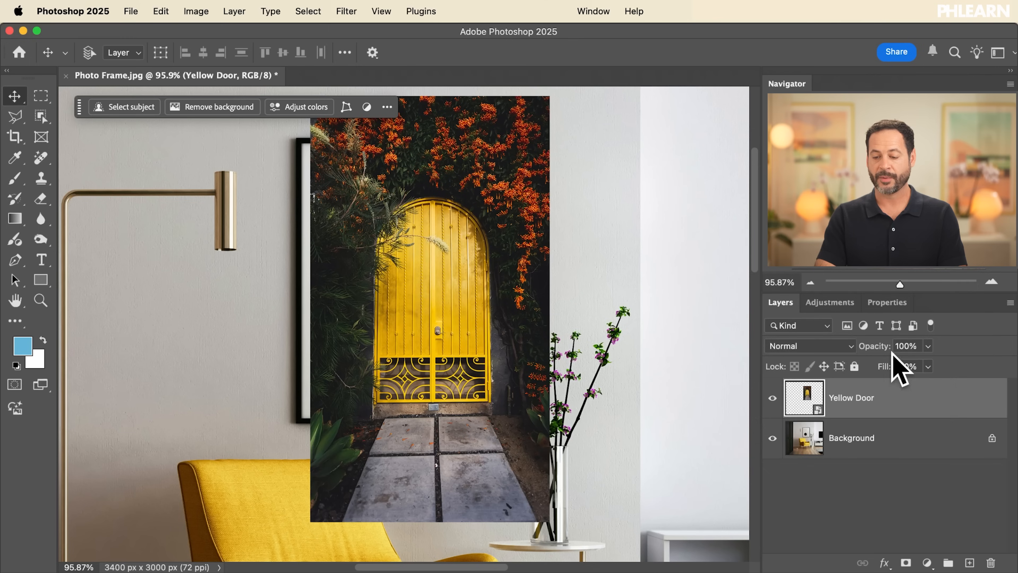
left_click_drag(878, 347, 865, 347)
left_click_drag(518, 395, 489, 353)
Scale the semi-transparent door picture down proportionally to about the frame's width, align it over the frame and apply the transform
key("super+t")
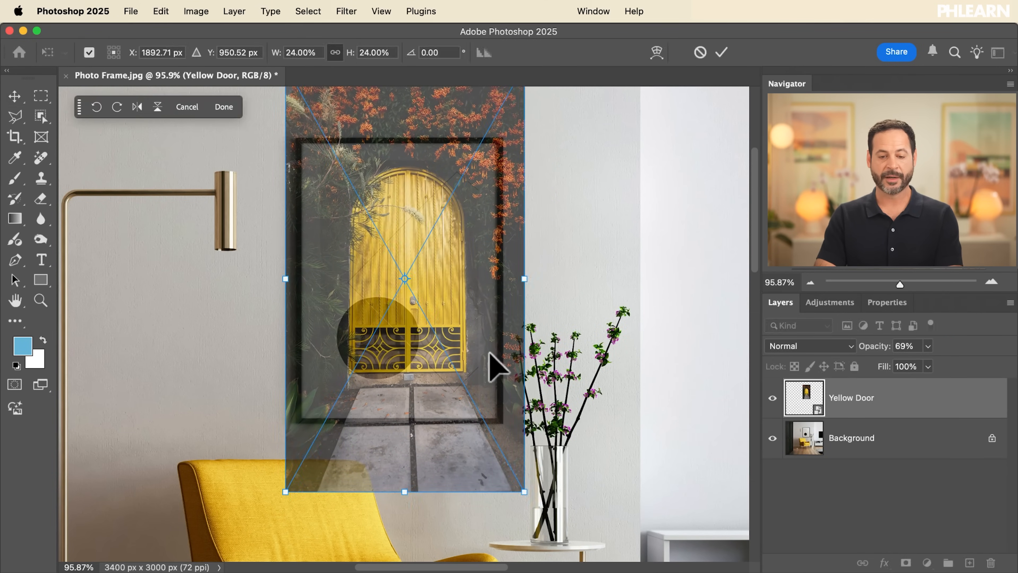
left_click_drag(355, 54, 352, 55)
left_click_drag(413, 194, 409, 200)
key("Return")
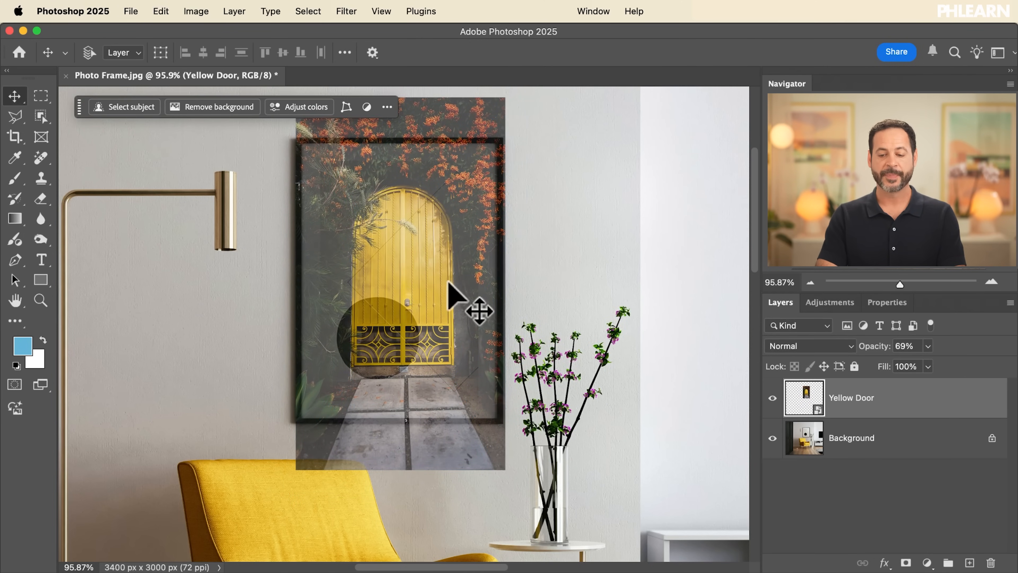
Hide the Yellow Door layer and make the Background layer active
key("super+plus")
key("super+plus")
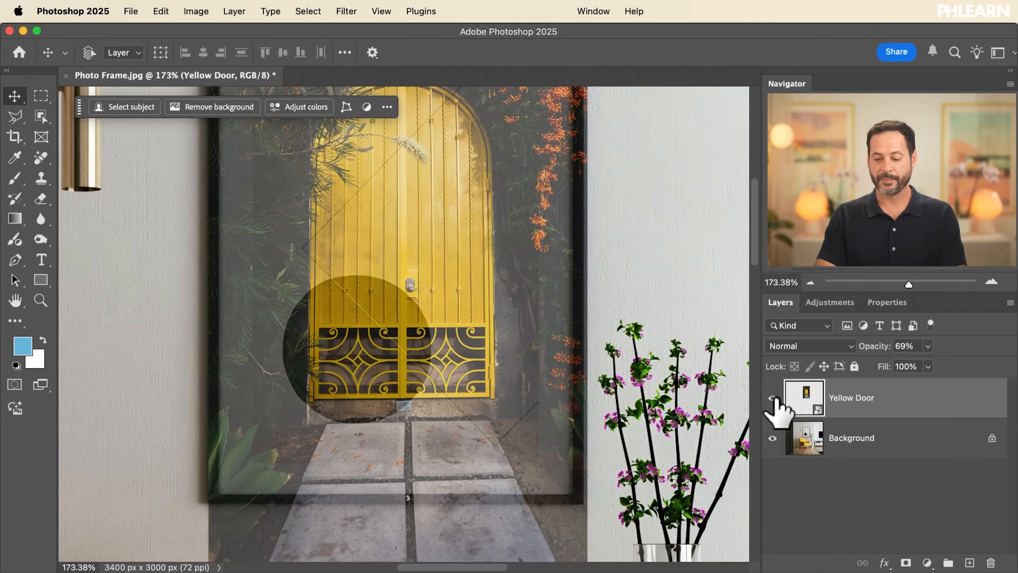
left_click(773, 398)
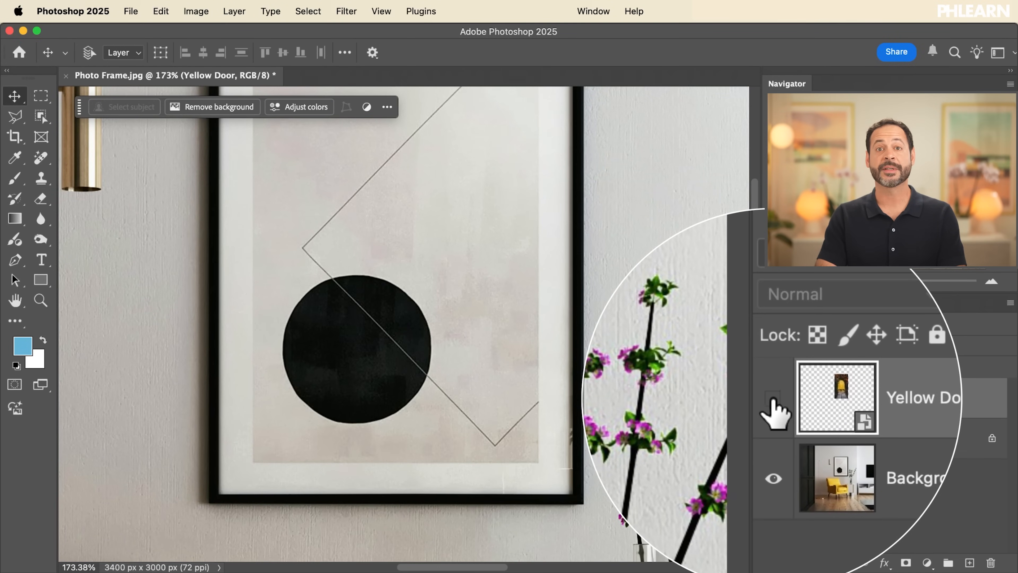
left_click(854, 444)
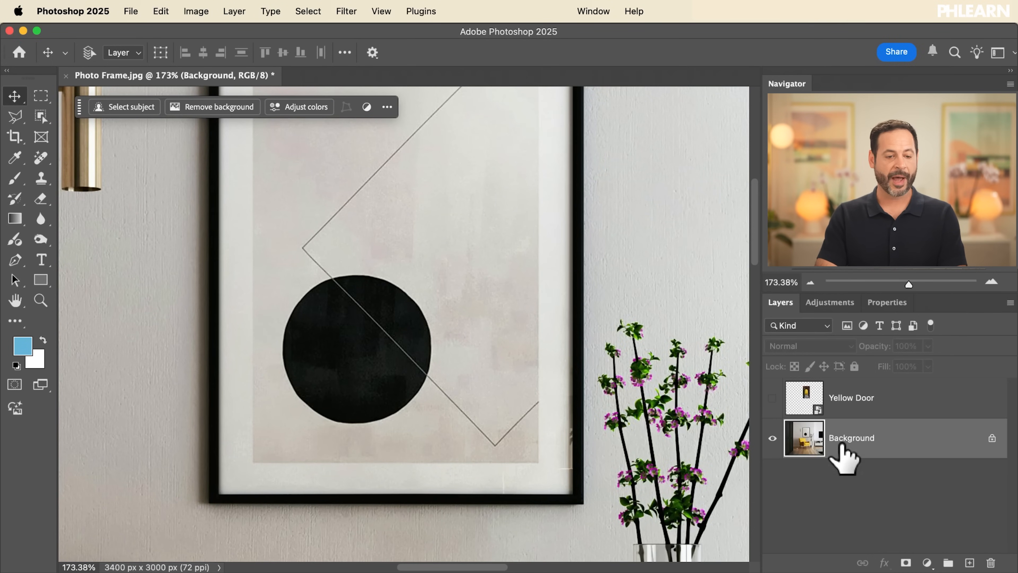
Select the framed artwork corner to corner with the Polygonal Lasso, leaving the white mat and black frame outside the selection
left_click(15, 118)
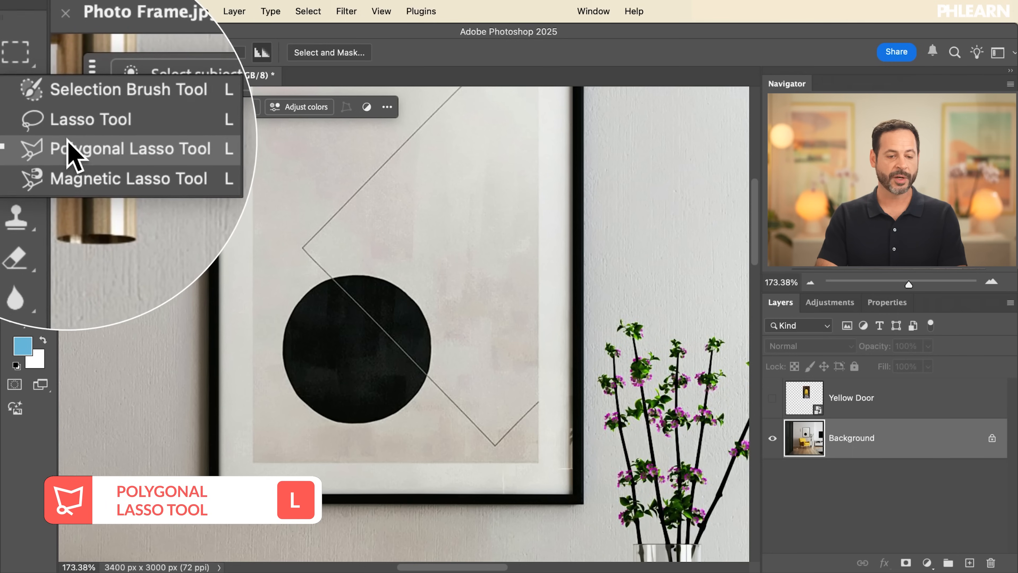
left_click(68, 146)
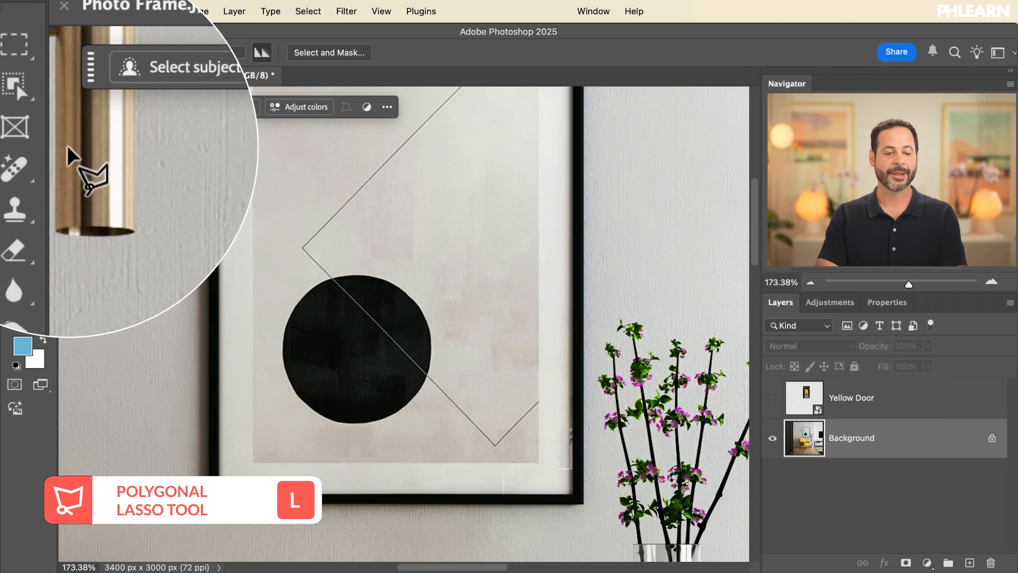
key("super+plus")
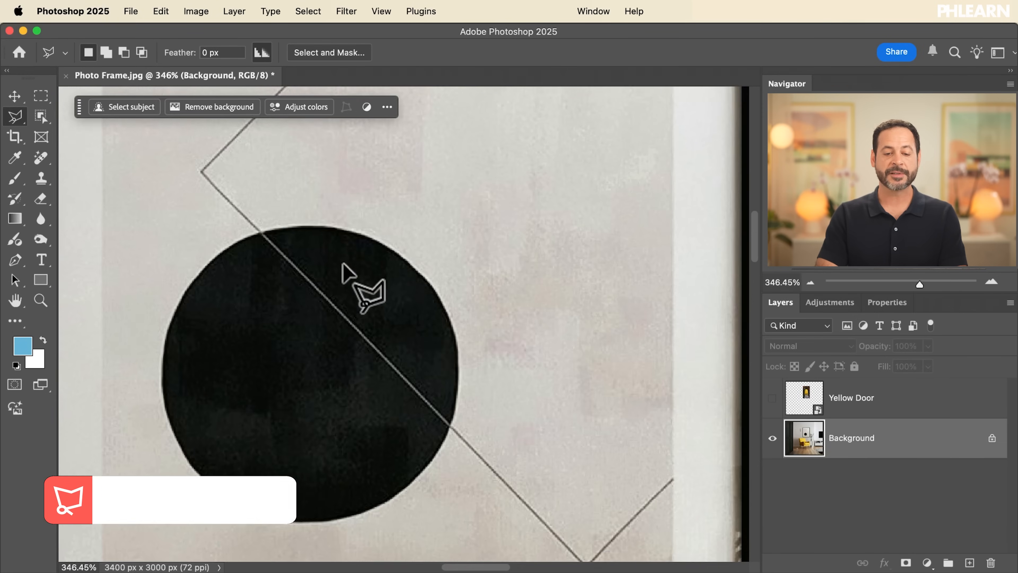
scroll(343, 264, "up", 12)
scroll(343, 263, "left", 5)
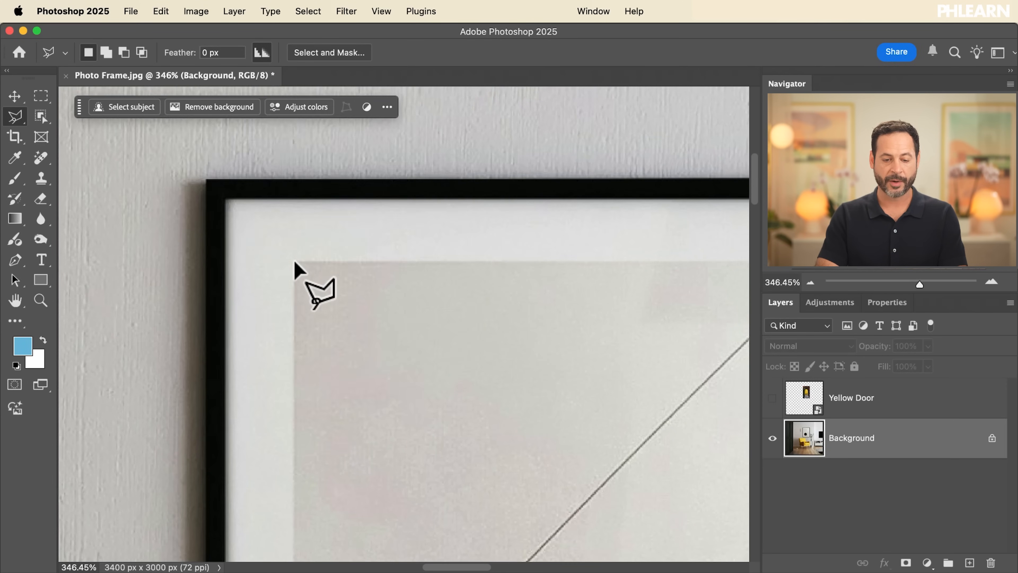
scroll(296, 268, "right", 3)
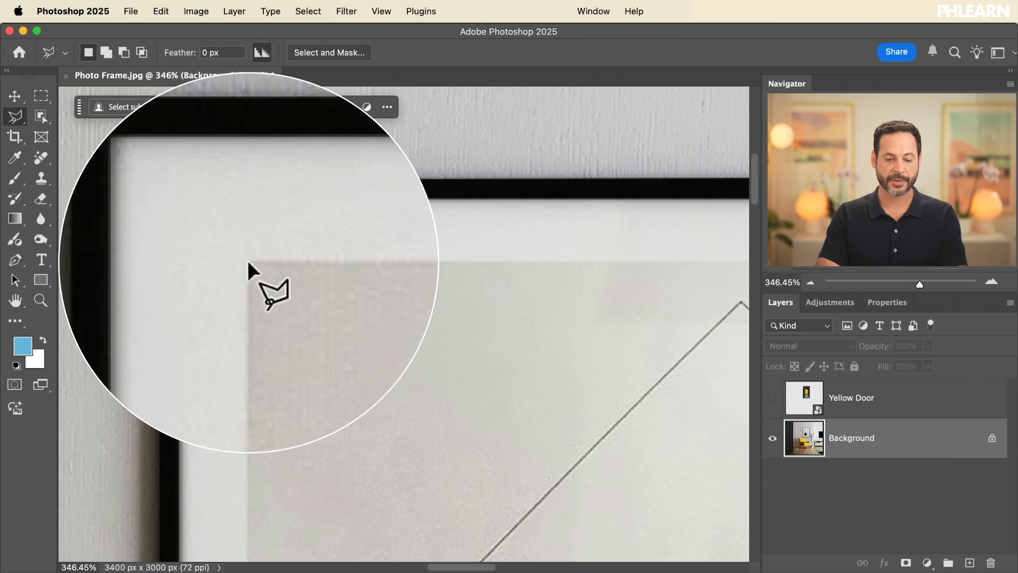
left_click(248, 263)
scroll(250, 268, "right", 5)
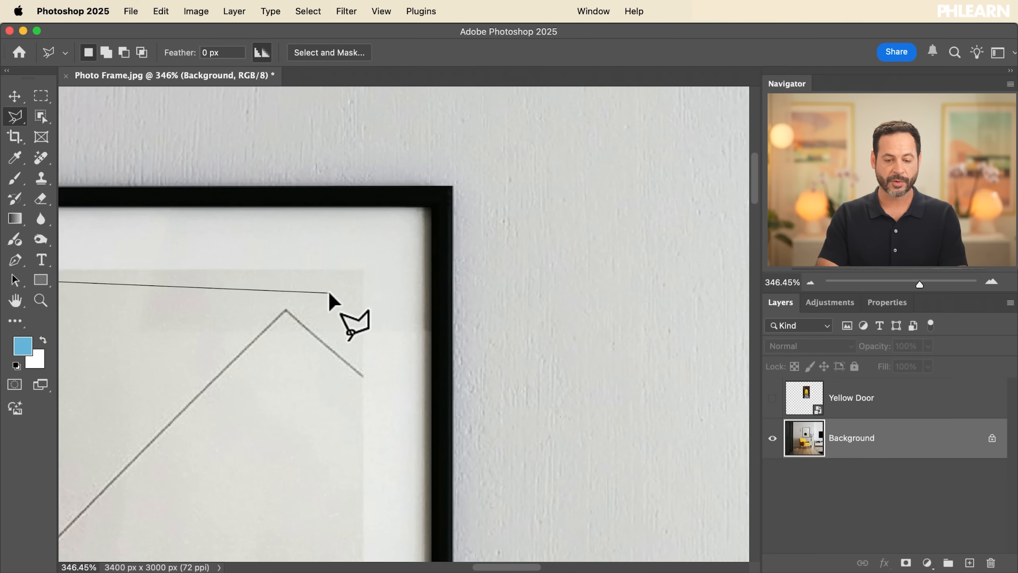
left_click(362, 270)
scroll(362, 270, "down", 10)
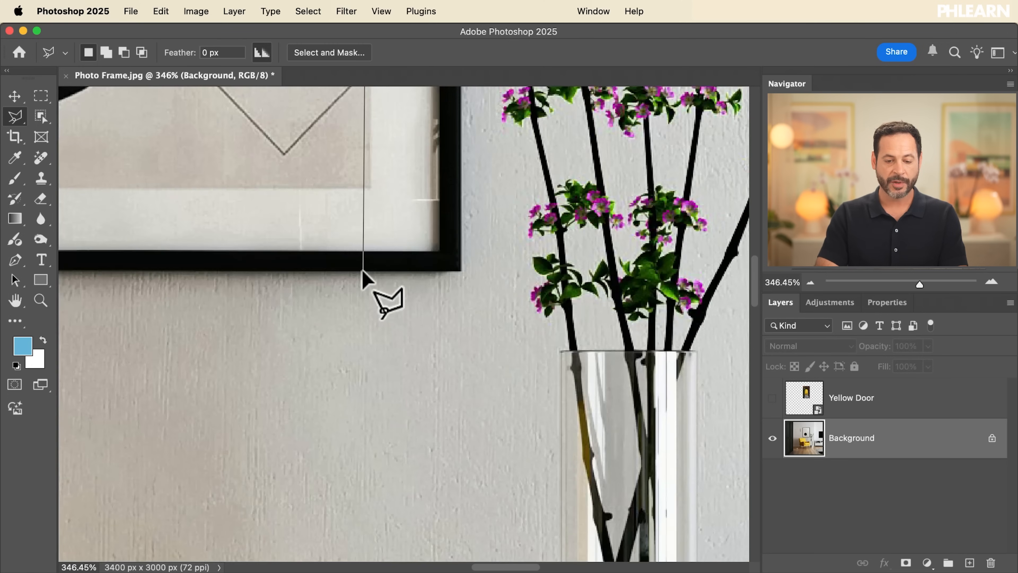
left_click(370, 188)
scroll(370, 196, "left", 10)
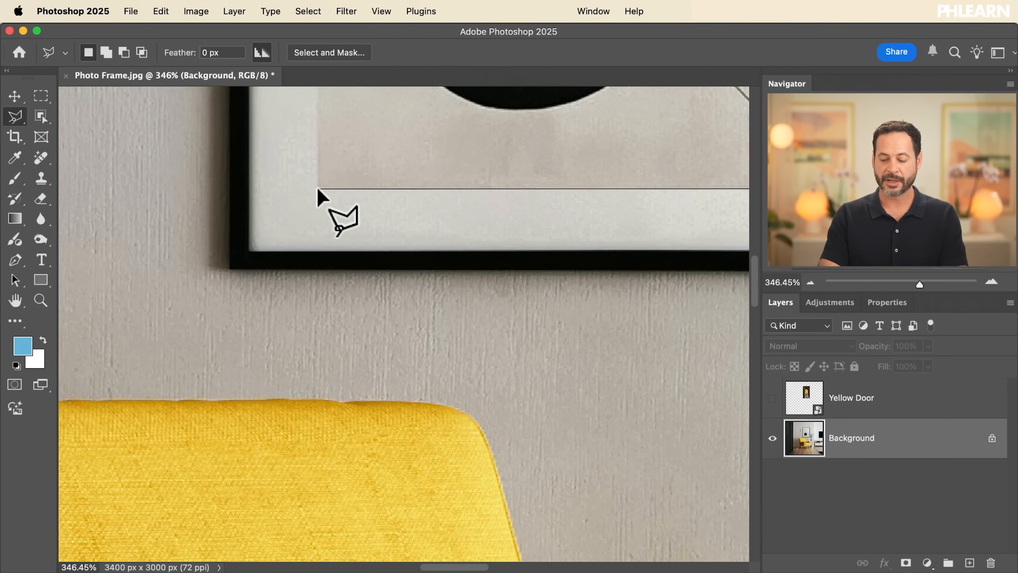
left_click(318, 189)
scroll(318, 188, "up", 6)
scroll(318, 188, "down", 5)
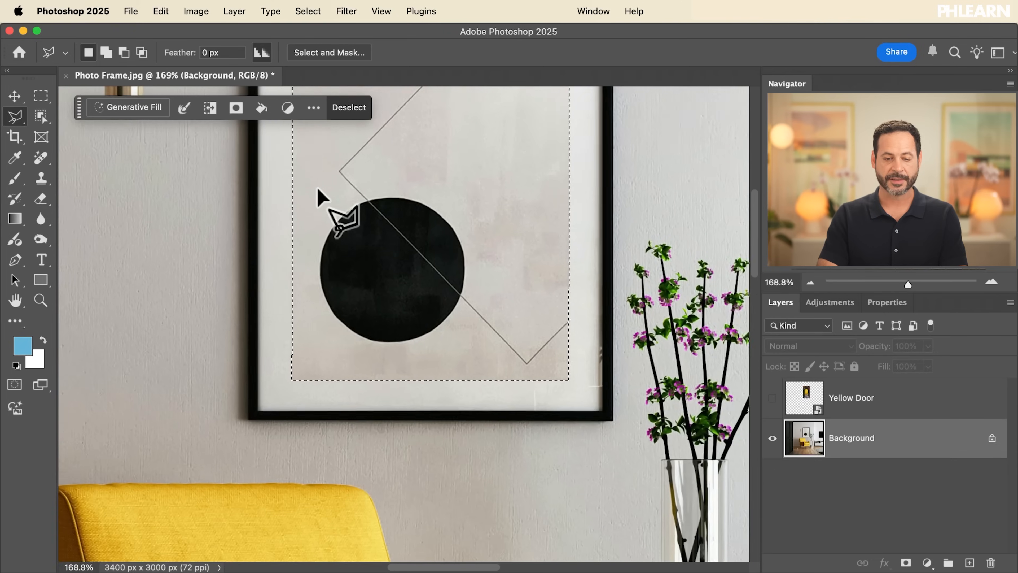
scroll(318, 188, "up", 4)
scroll(319, 192, "down", 2)
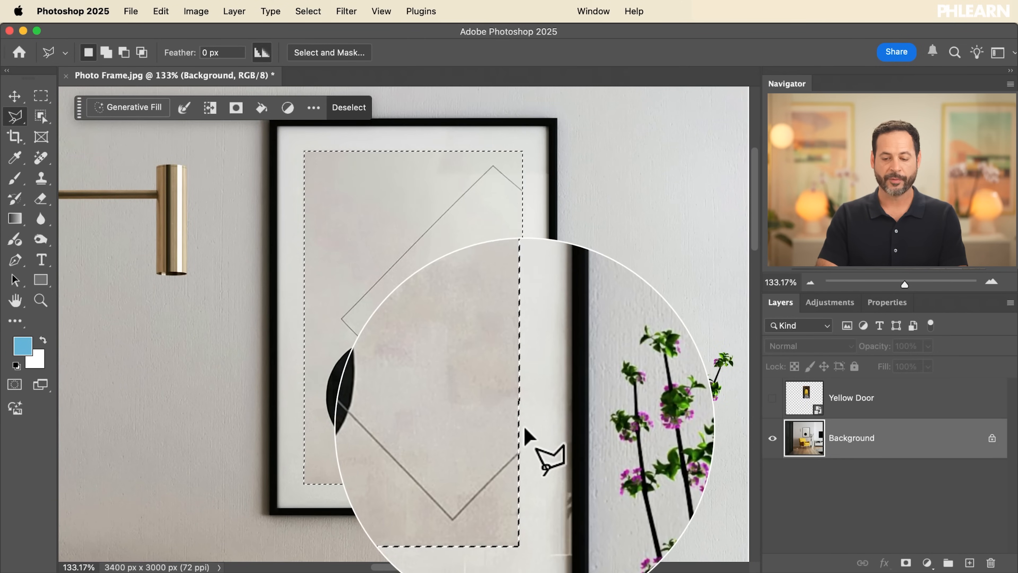
Make the Yellow Door layer active and visible, and set its opacity to 100%
left_click(833, 401)
left_click(772, 398)
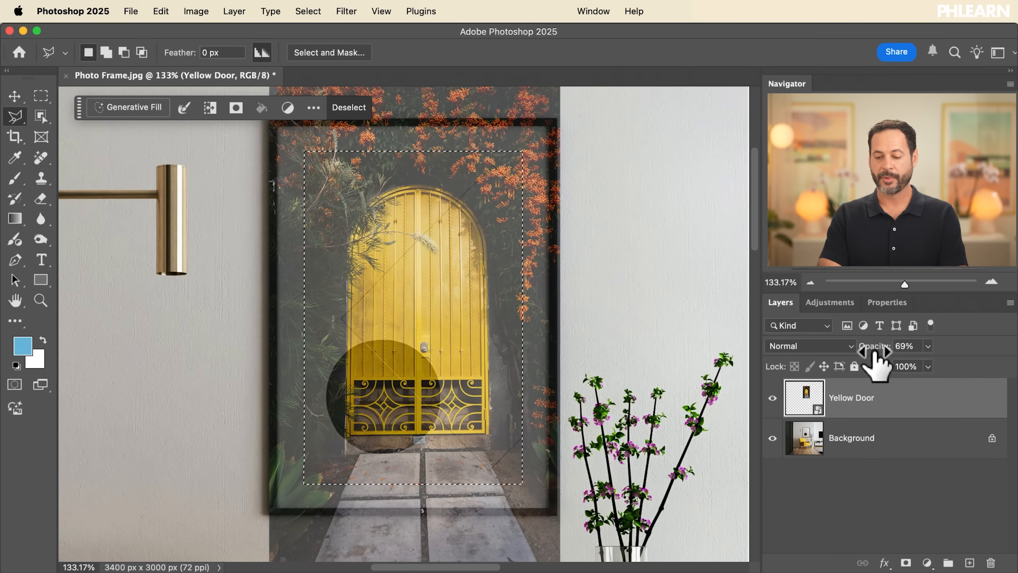
left_click_drag(954, 349, 952, 346)
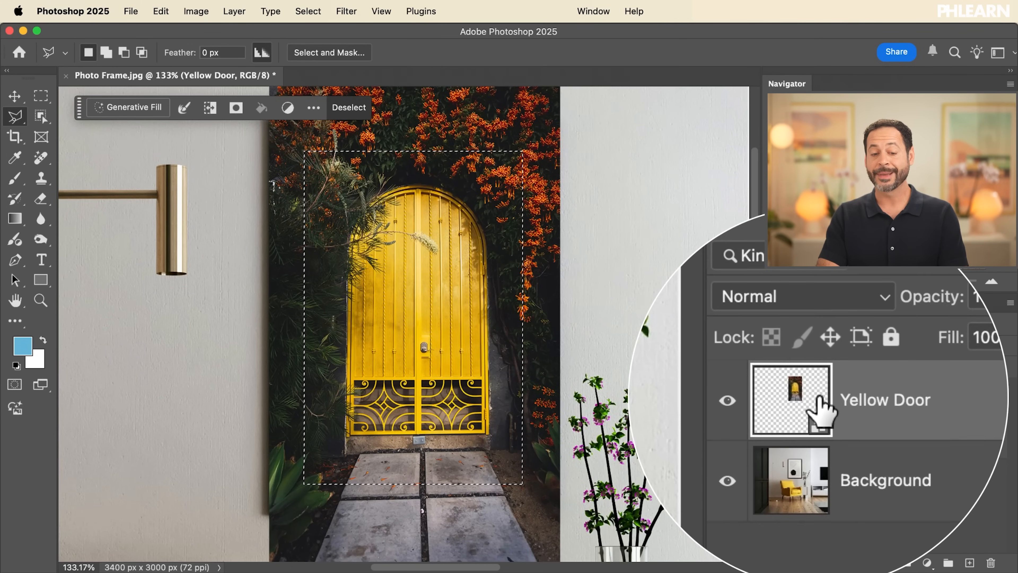
Add a layer mask to the Yellow Door layer from the selection and unlink the mask from the picture
left_click(237, 108)
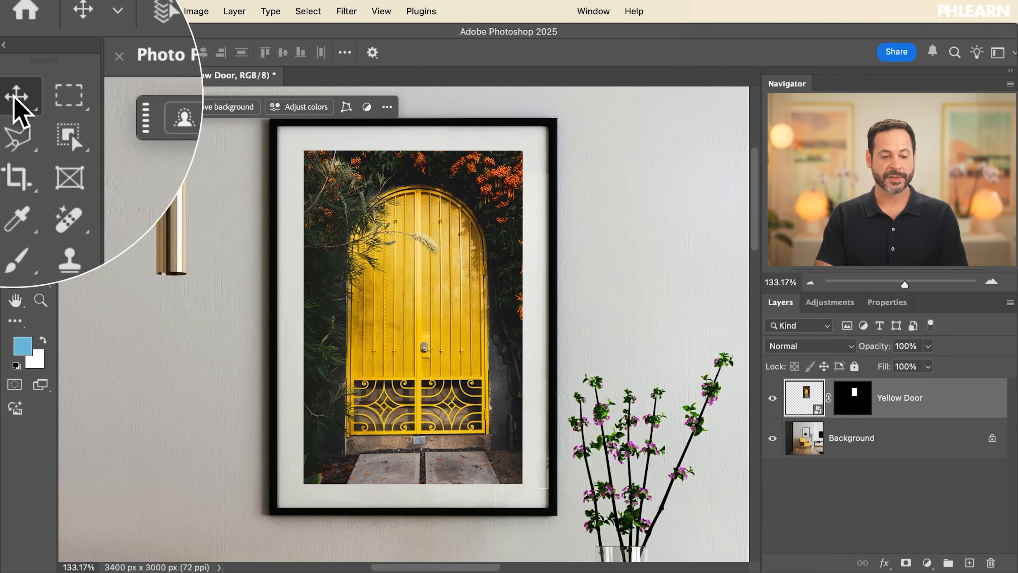
mouse_move(393, 328)
left_mouse_down()
mouse_move(480, 301)
mouse_move(400, 375)
mouse_move(318, 328)
mouse_move(377, 287)
mouse_move(398, 343)
mouse_move(340, 319)
mouse_move(391, 346)
mouse_move(392, 314)
left_mouse_up()
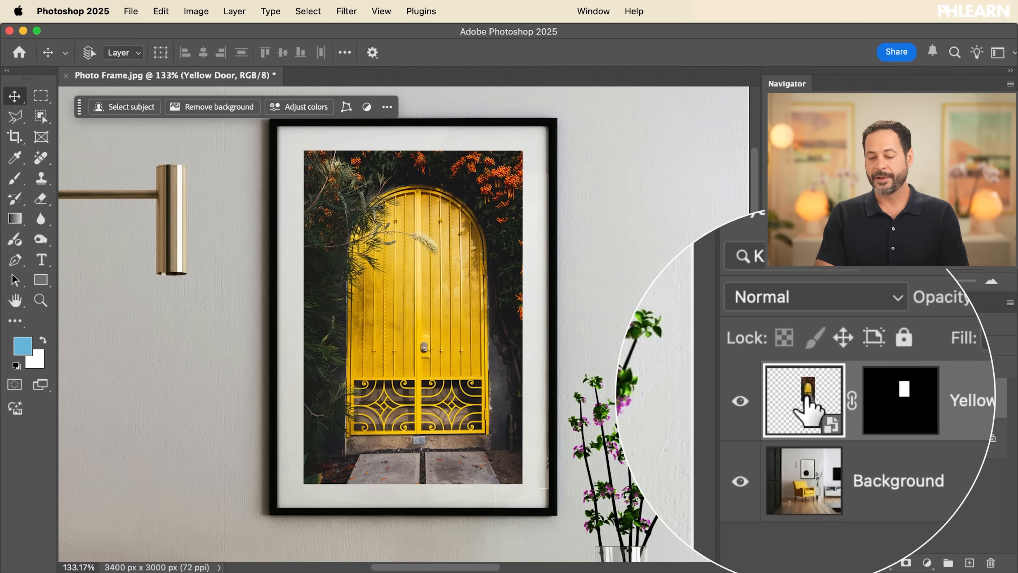
left_click(848, 399)
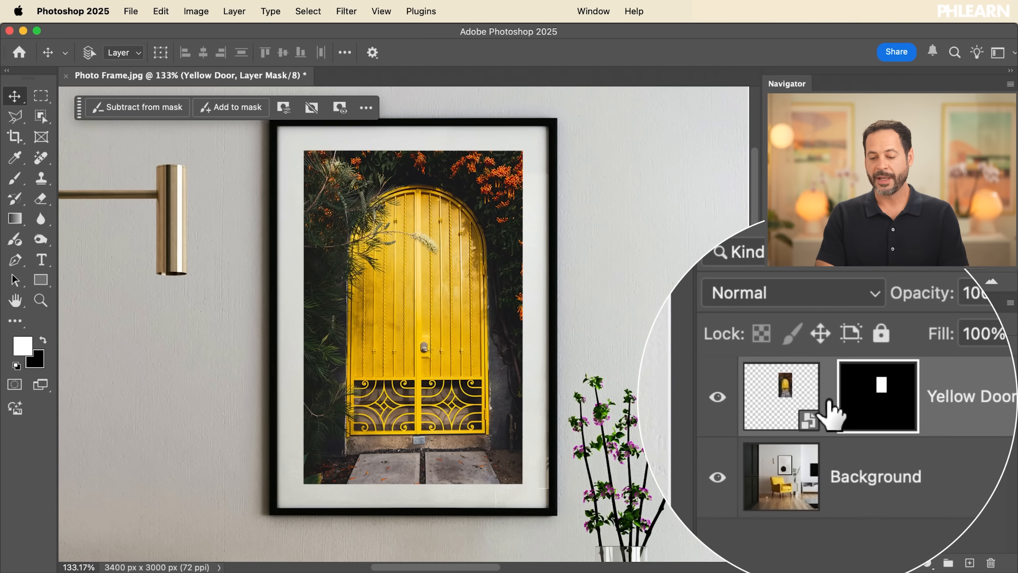
left_click(830, 394)
left_click(828, 396)
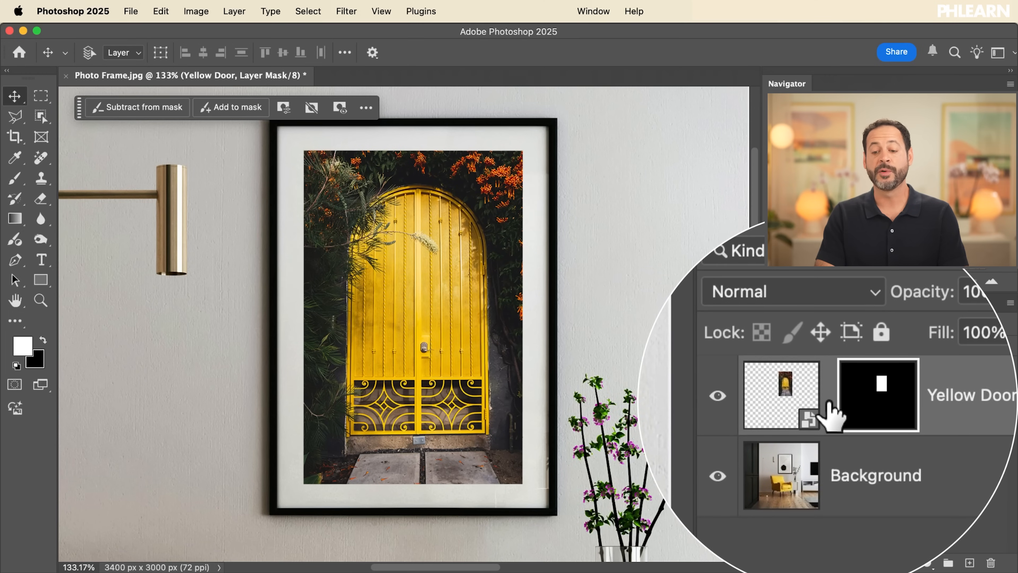
Target the door picture instead of its mask and reposition it slightly left and higher within the frame opening
left_click(800, 409)
left_click_drag(477, 332, 533, 349)
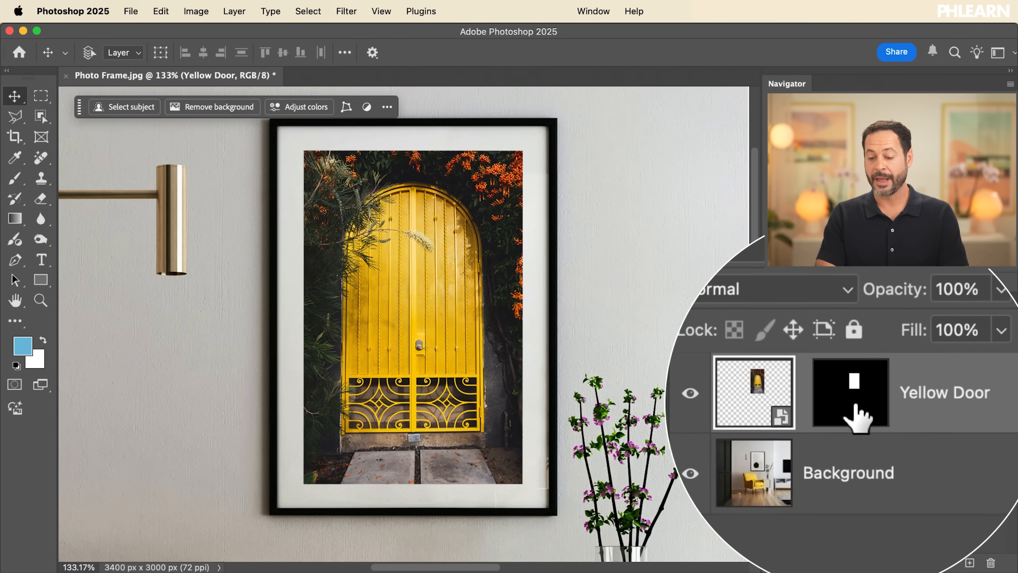
mouse_move(469, 344)
left_mouse_down()
mouse_move(474, 337)
mouse_move(477, 354)
mouse_move(479, 329)
left_mouse_up()
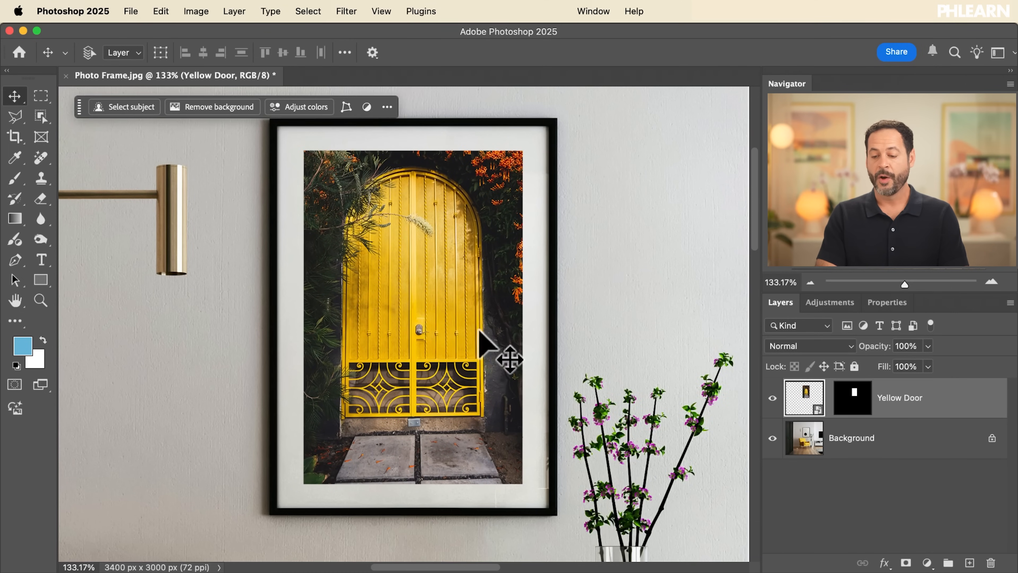
Try moving only the Yellow Door layer's mask up and to the right, and undo that move
left_click(854, 405)
left_click_drag(395, 385, 421, 346)
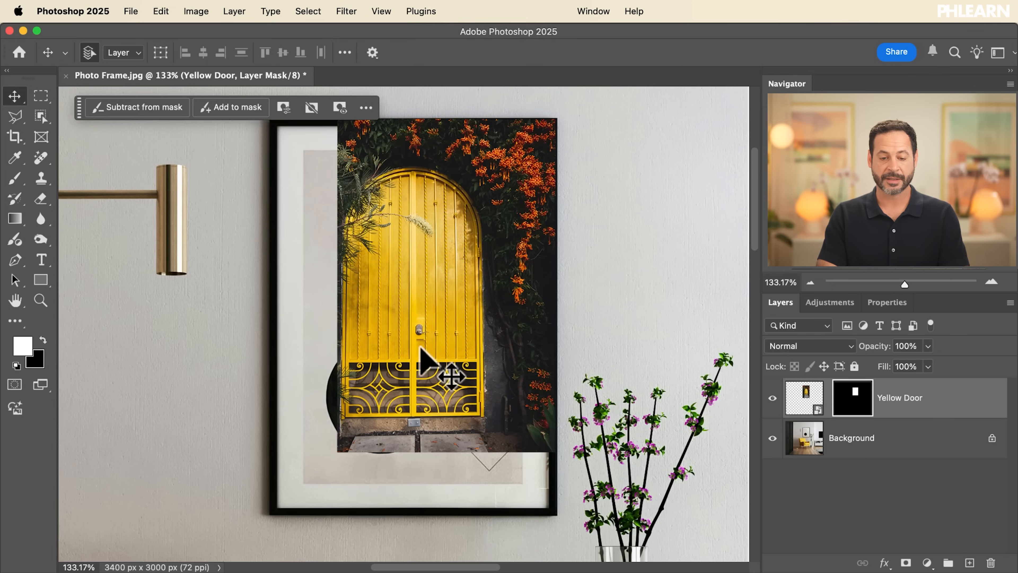
key("super+z")
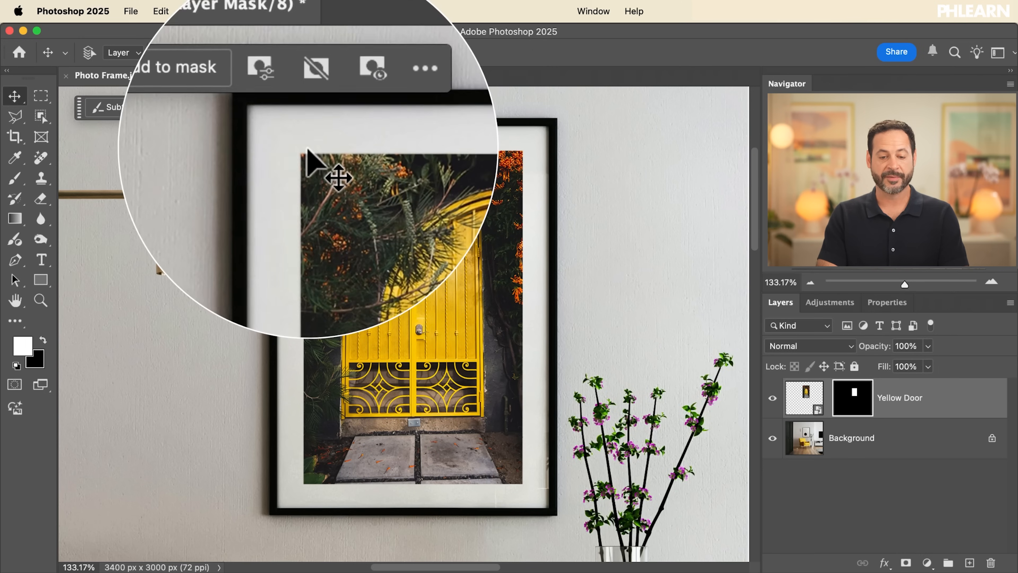
Target the door picture again, scale it proportionally to about 18.76% with Free Transform and reposition it inside the mask
left_click(803, 399)
mouse_move(426, 349)
left_mouse_down()
mouse_move(461, 341)
mouse_move(445, 358)
mouse_move(437, 343)
left_mouse_up()
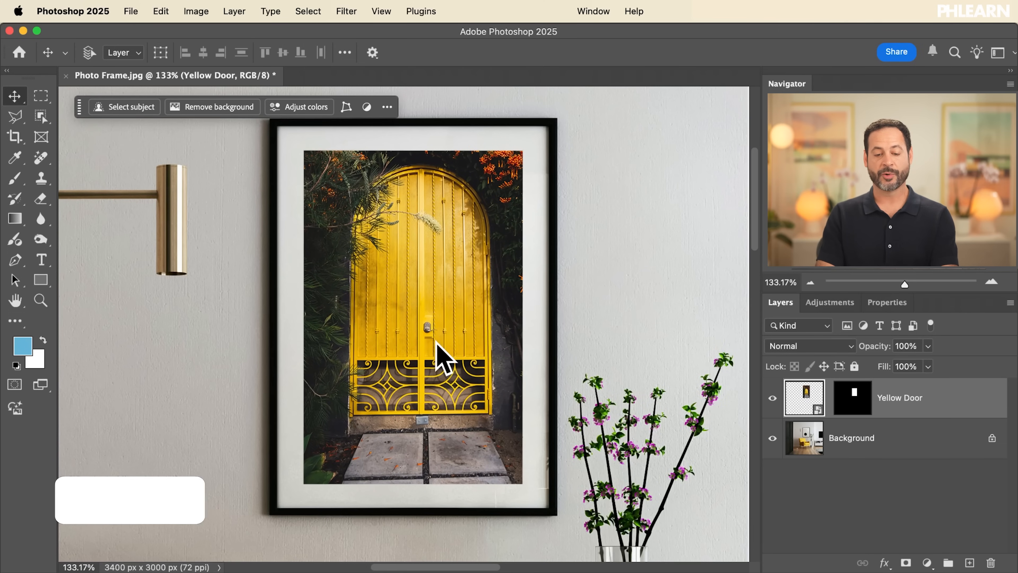
key("super+t")
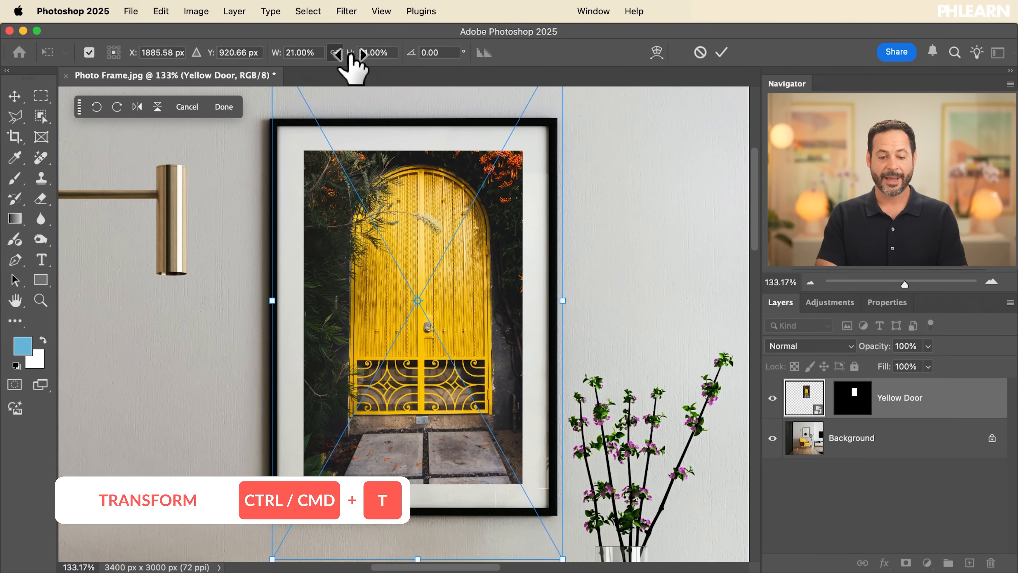
left_click_drag(351, 56, 347, 56)
left_click_drag(421, 349, 421, 366)
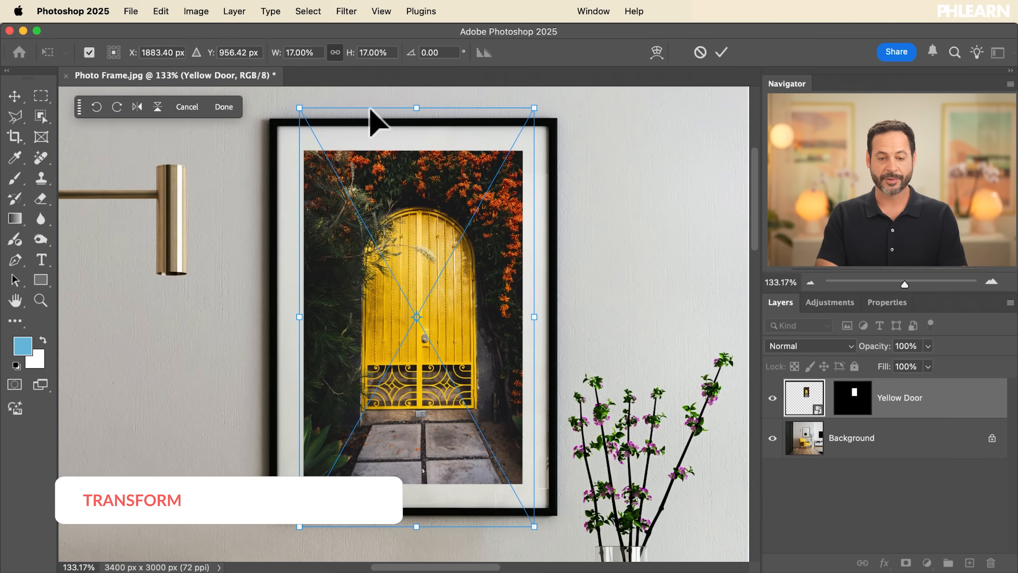
left_click_drag(535, 526, 593, 545)
left_click_drag(433, 262, 424, 278)
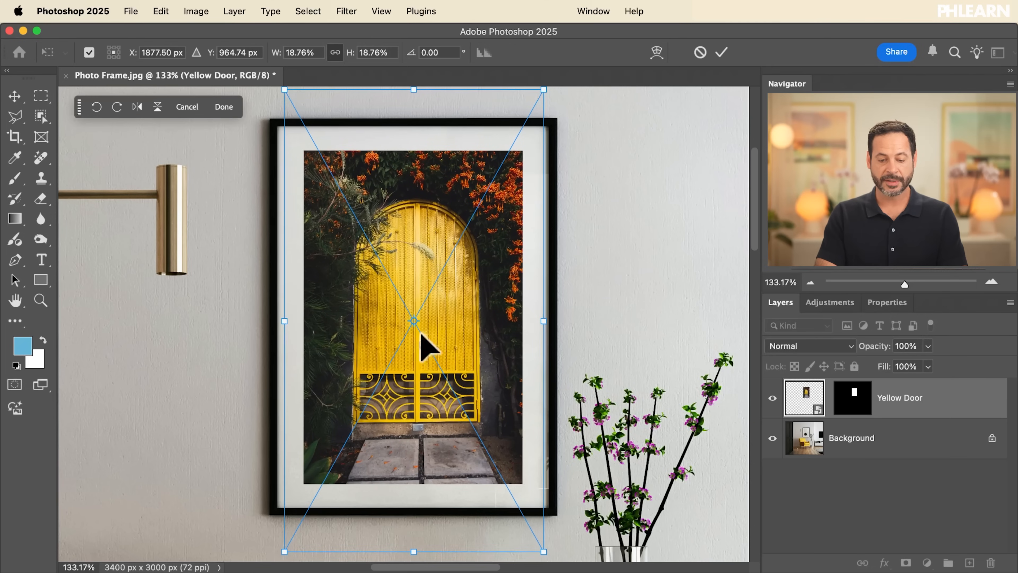
left_click_drag(493, 220, 496, 230)
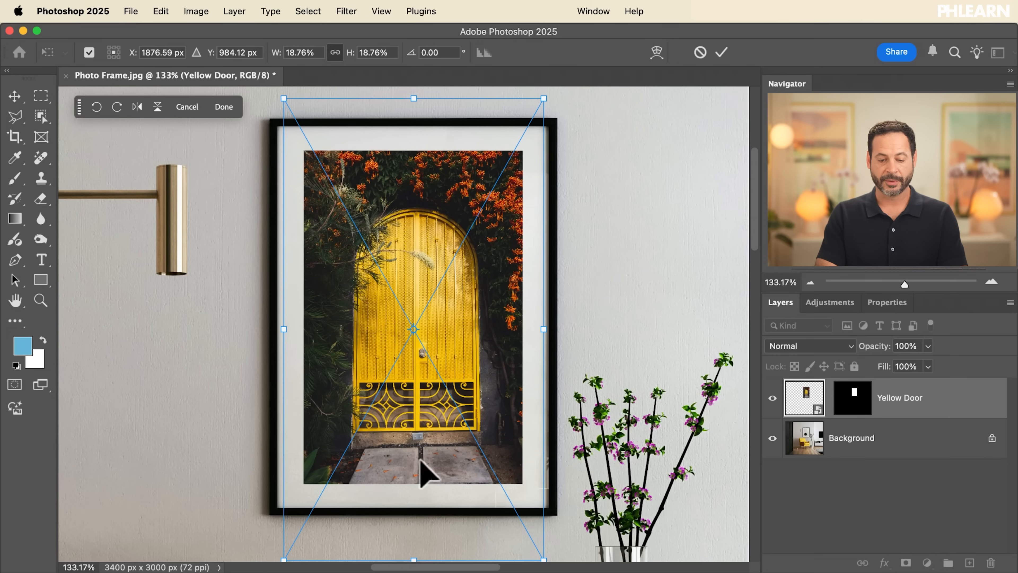
Pull the picture's lower-right corner outward to about 19.00% width and 18.90% height, nudge the picture right and apply the transform
scroll(517, 415, "down", 2)
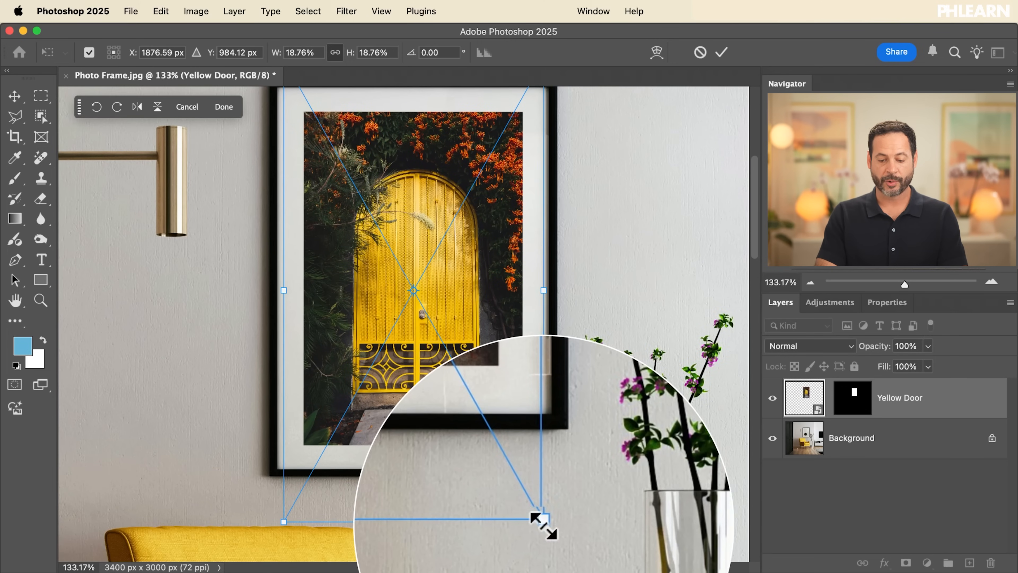
left_click_drag(544, 526, 547, 528)
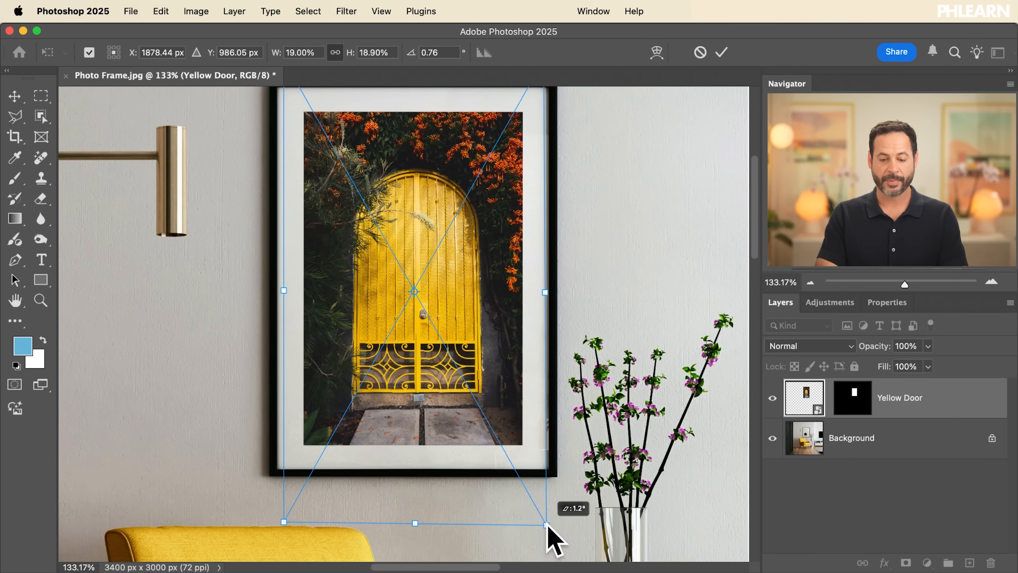
left_click_drag(462, 310, 465, 307)
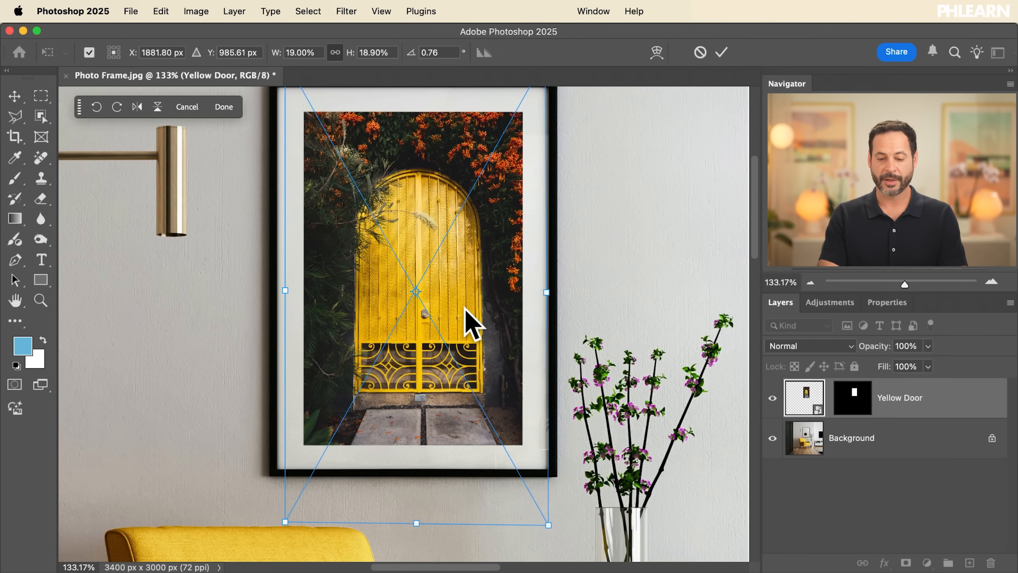
key("Return")
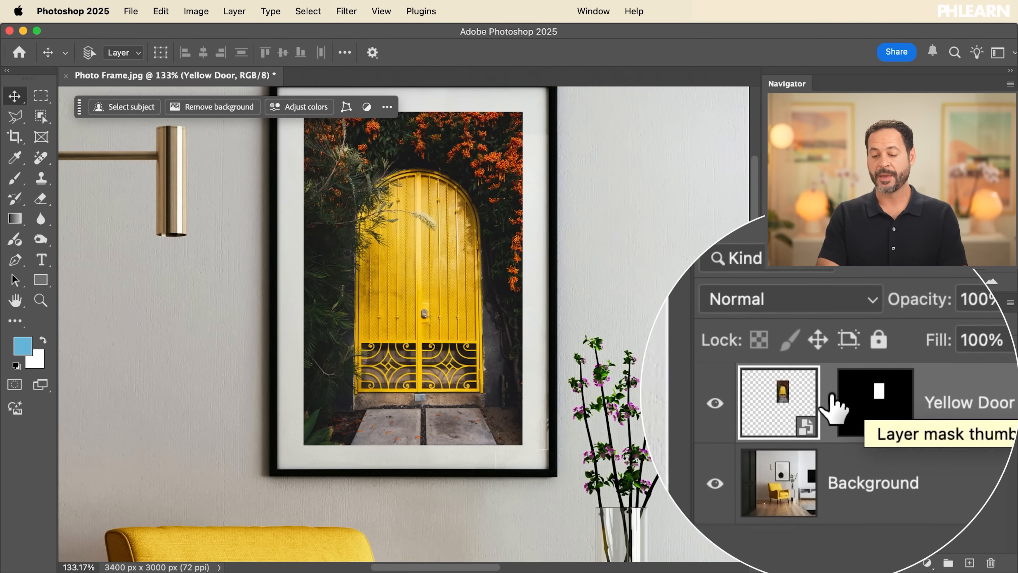
Relink the Yellow Door picture and its mask, test moving them together, and undo the move
left_click(829, 397)
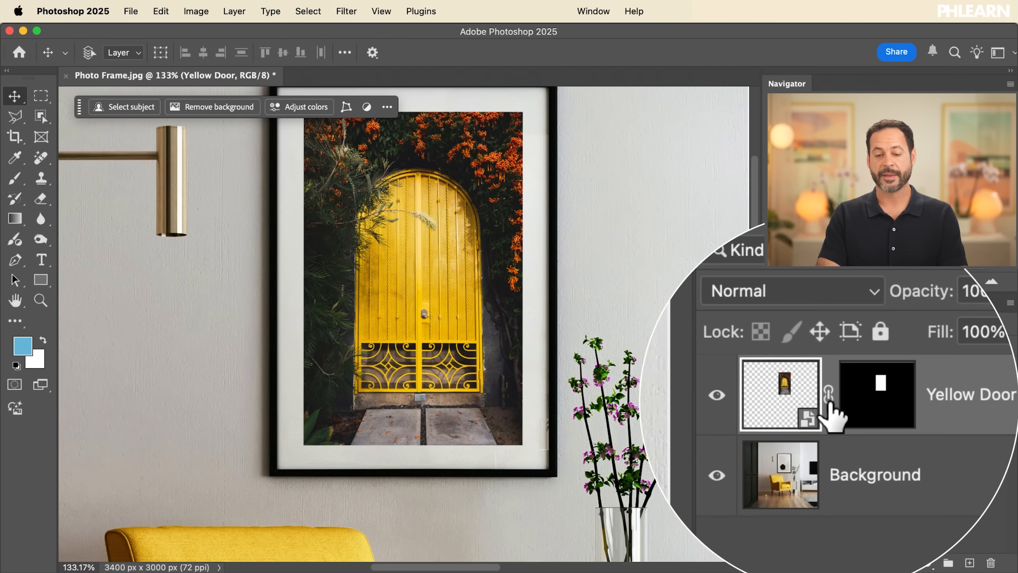
left_click_drag(450, 316, 500, 313)
key("super+z")
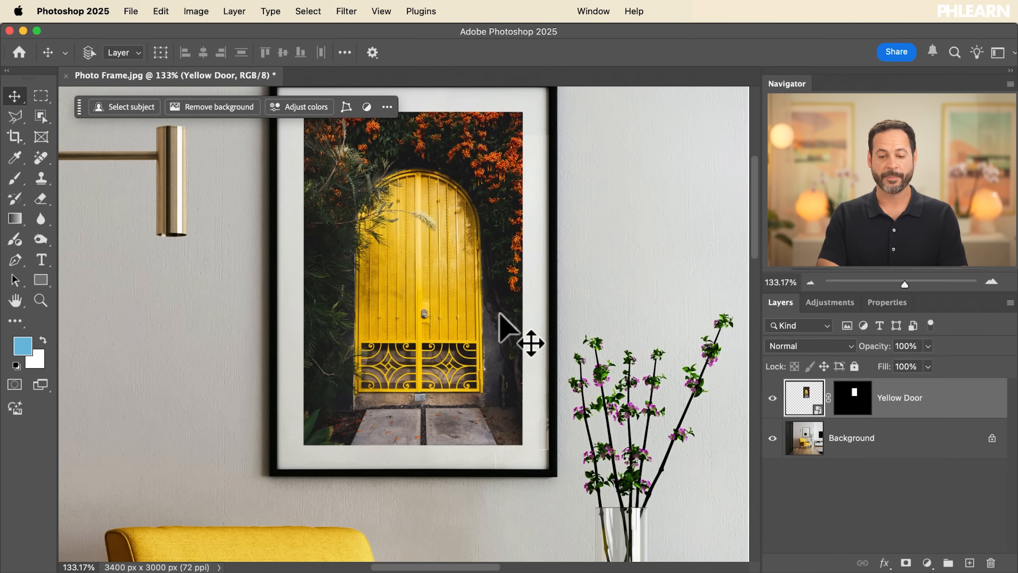
Open the Yellow Door layer's style settings, move the dialog clear of the framed picture and enable Inner Shadow
scroll(500, 313, "up", 3)
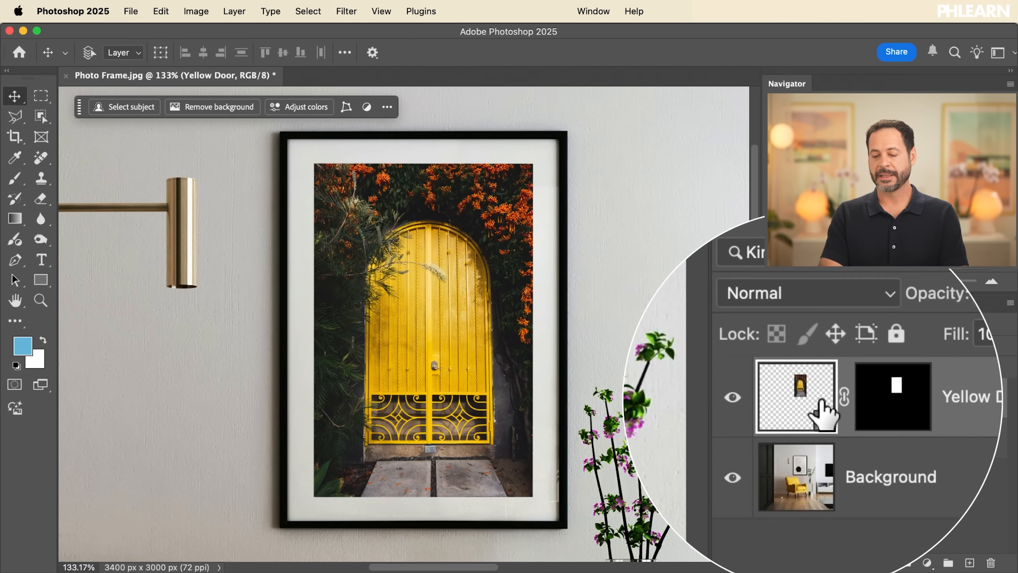
double_click(949, 395)
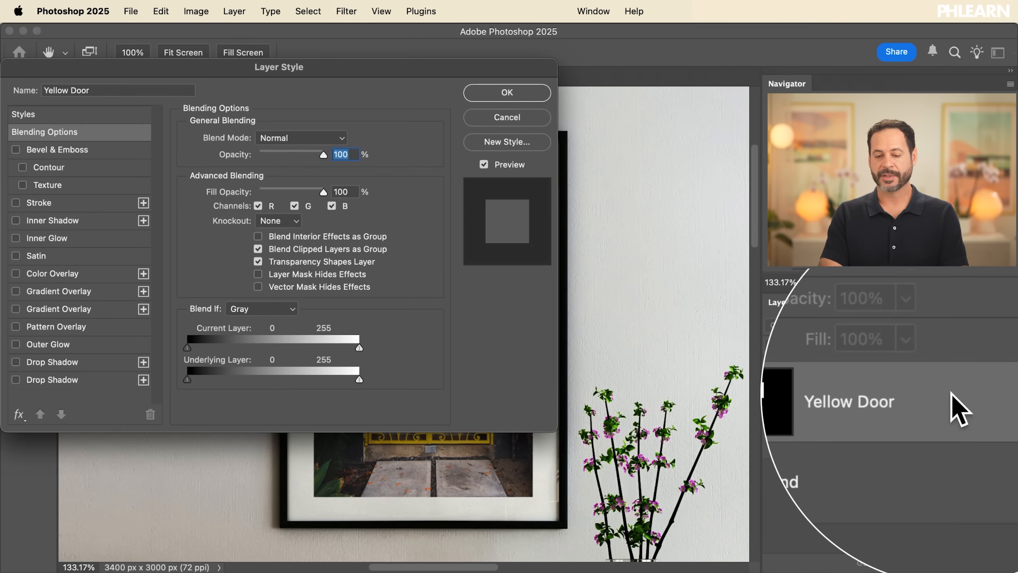
scroll(667, 339, "left", 5)
mouse_move(491, 65)
left_mouse_down()
mouse_move(457, 69)
mouse_move(473, 66)
left_mouse_up()
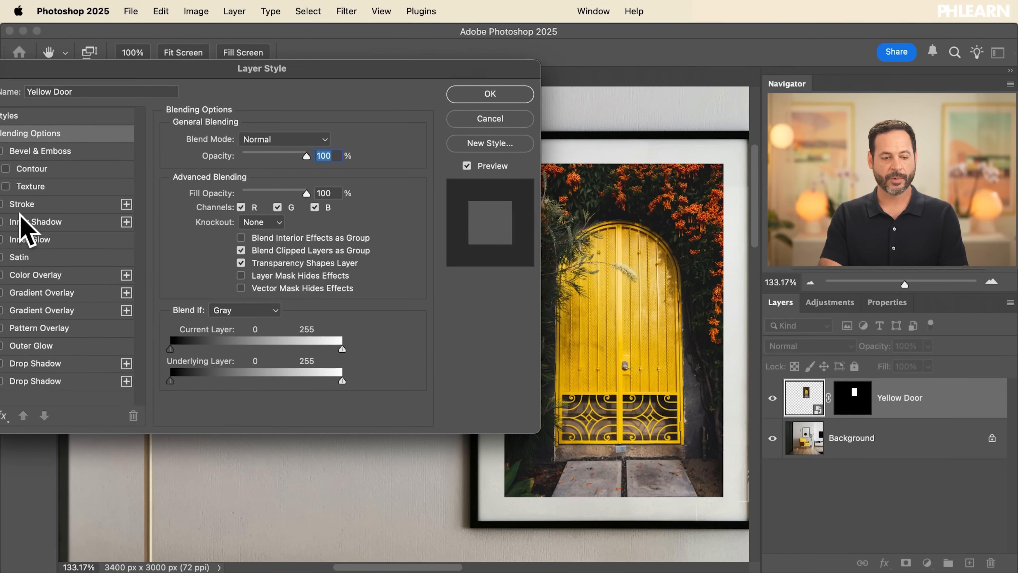
left_click_drag(127, 68, 136, 69)
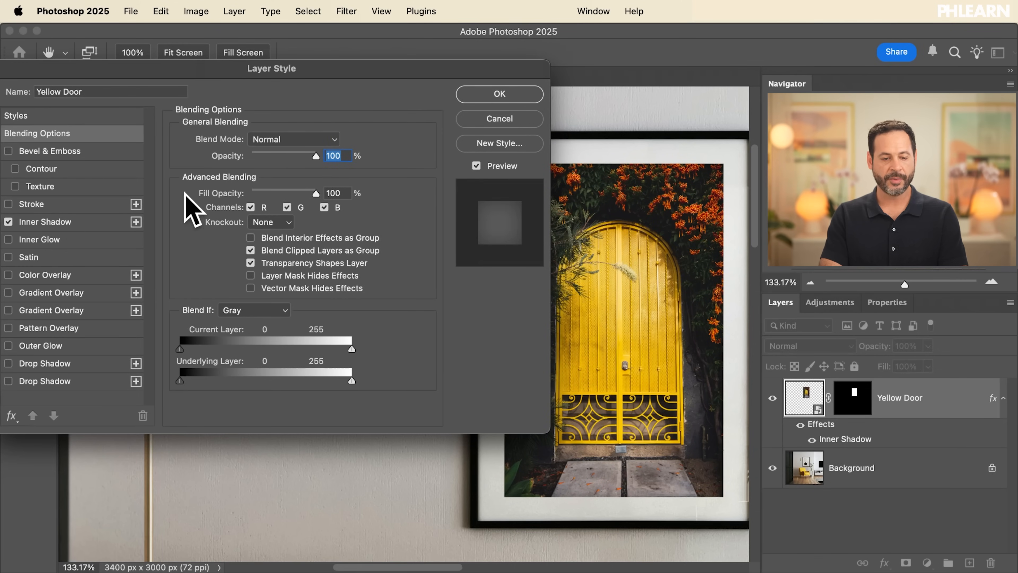
Set the Yellow Door layer's Inner Shadow to 51% opacity and a distance of 13 px
left_click(60, 221)
mouse_move(255, 160)
left_mouse_down()
mouse_move(357, 166)
mouse_move(230, 166)
mouse_move(332, 164)
mouse_move(248, 158)
mouse_move(265, 160)
left_mouse_up()
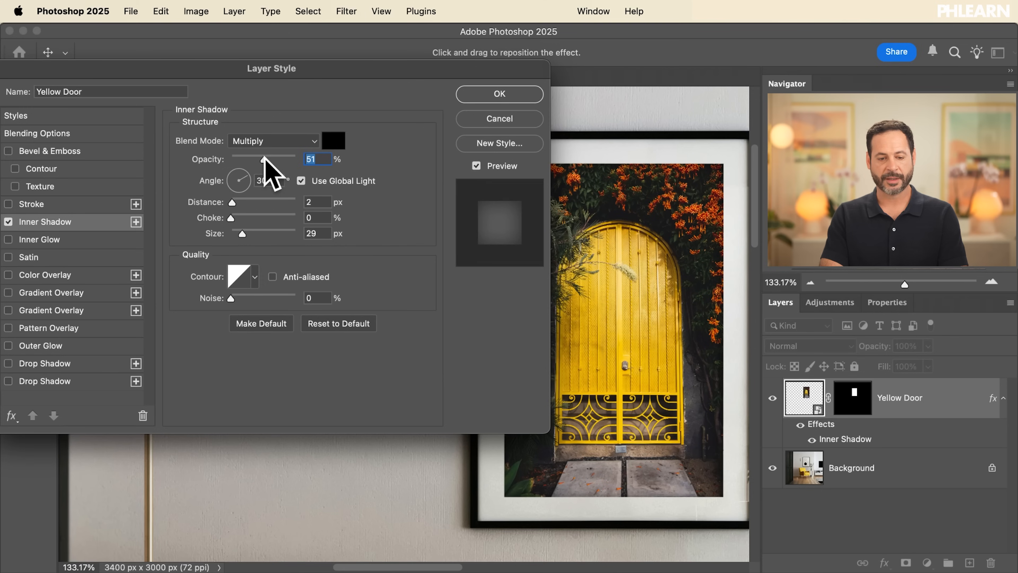
mouse_move(234, 203)
left_mouse_down()
mouse_move(249, 203)
mouse_move(237, 204)
left_mouse_up()
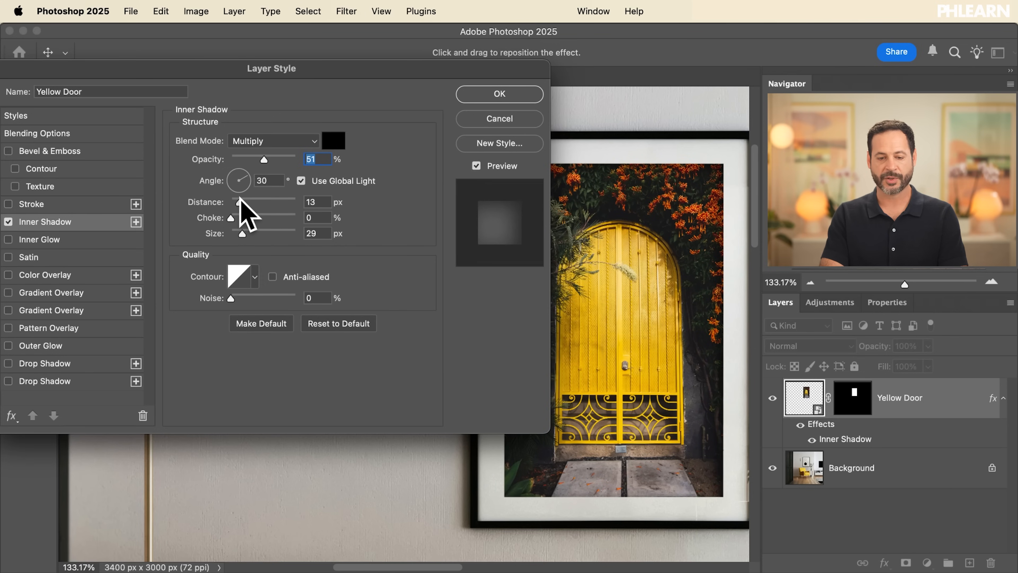
Compare the framed picture up close with the style preview off and on, and accept the Inner Shadow settings
key("super+equal")
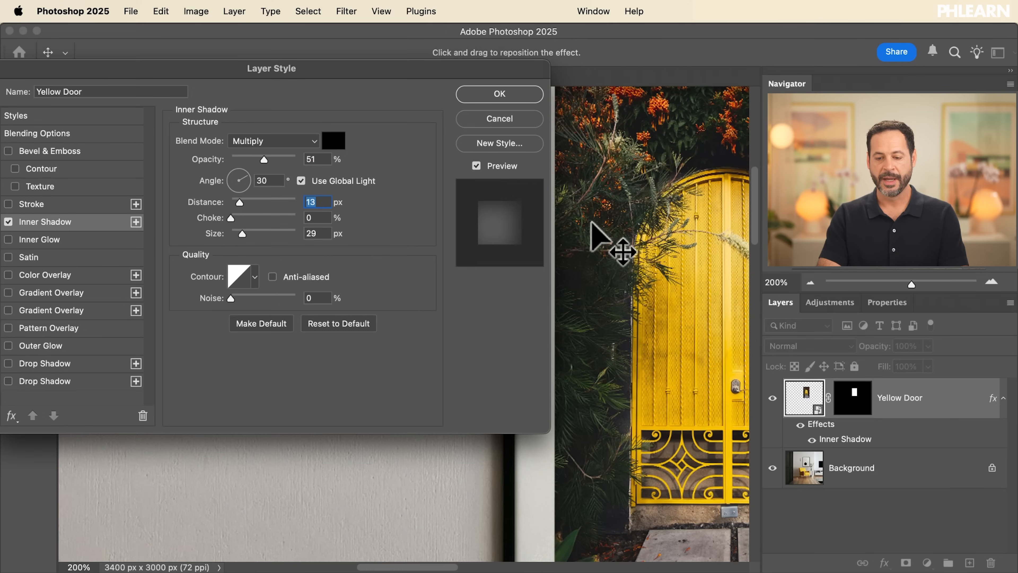
left_click_drag(660, 240, 476, 292)
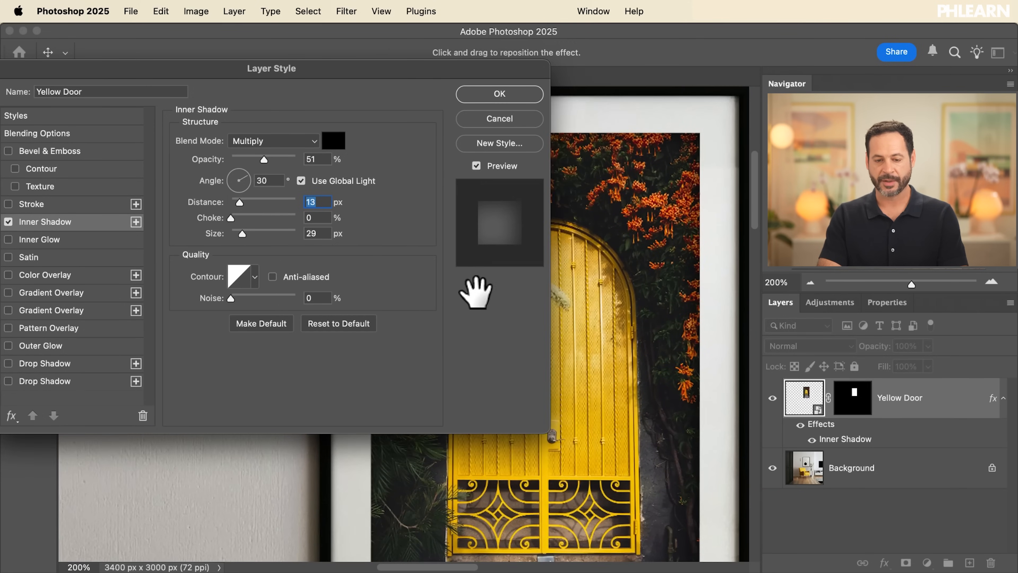
left_click(476, 166)
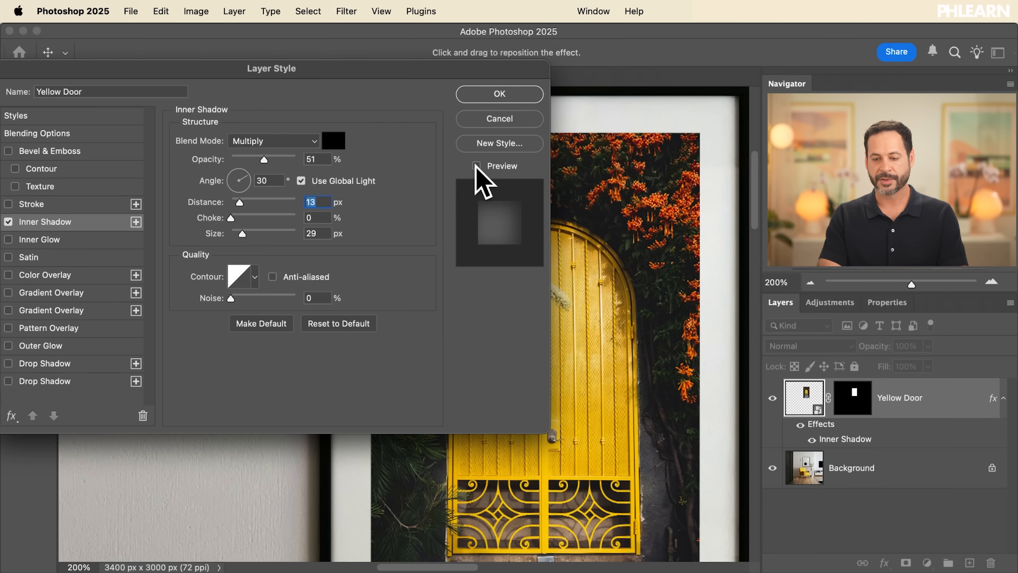
left_click(476, 166)
left_click(476, 166)
left_click(476, 166)
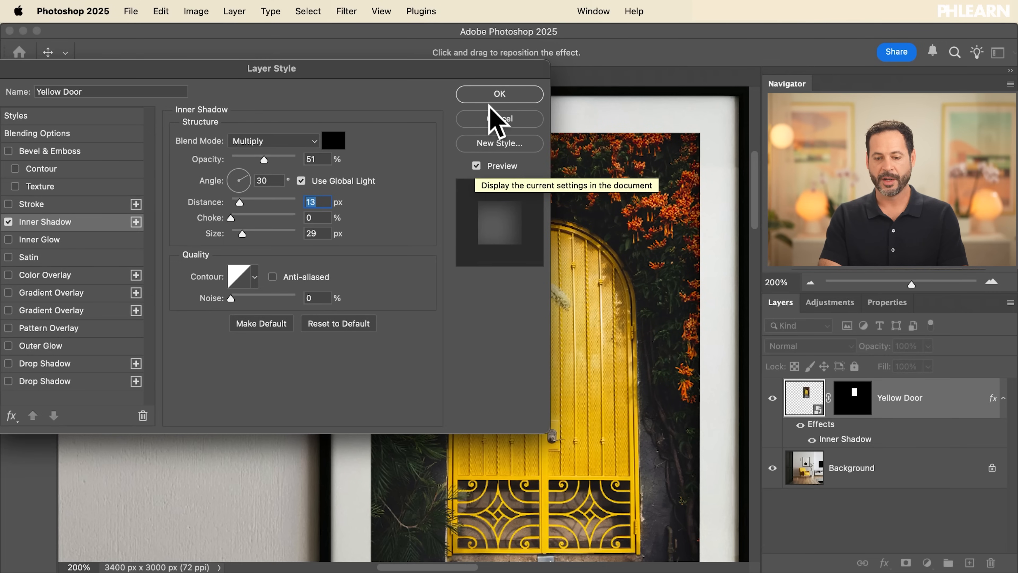
left_click(492, 97)
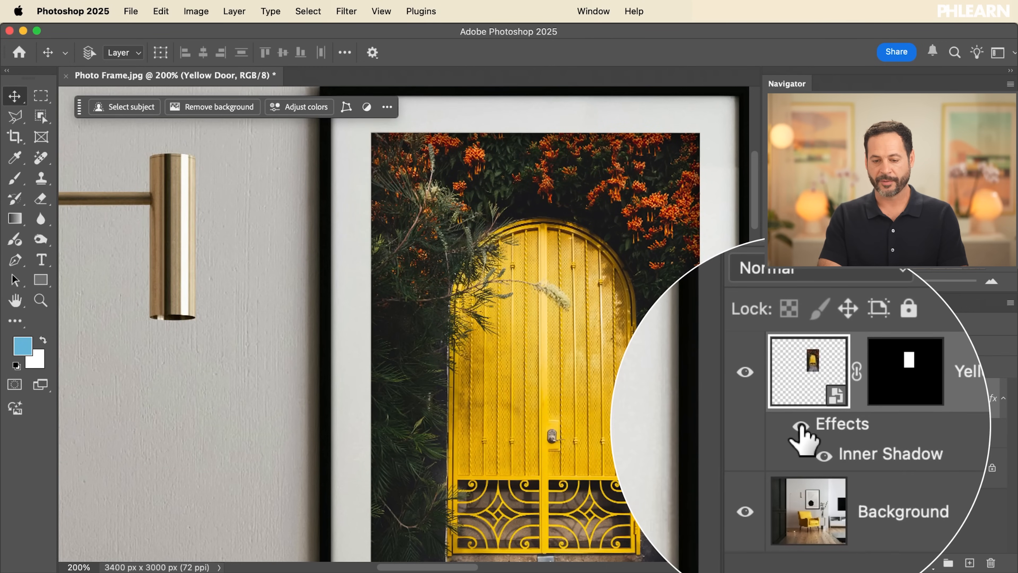
Toggle the Yellow Door layer's effects off and on to examine how the inner shadow changes the picture's edges within the frame
left_click(801, 424)
left_click(801, 425)
left_click(801, 425)
scroll(545, 416, "down", 5)
scroll(545, 416, "right", 5)
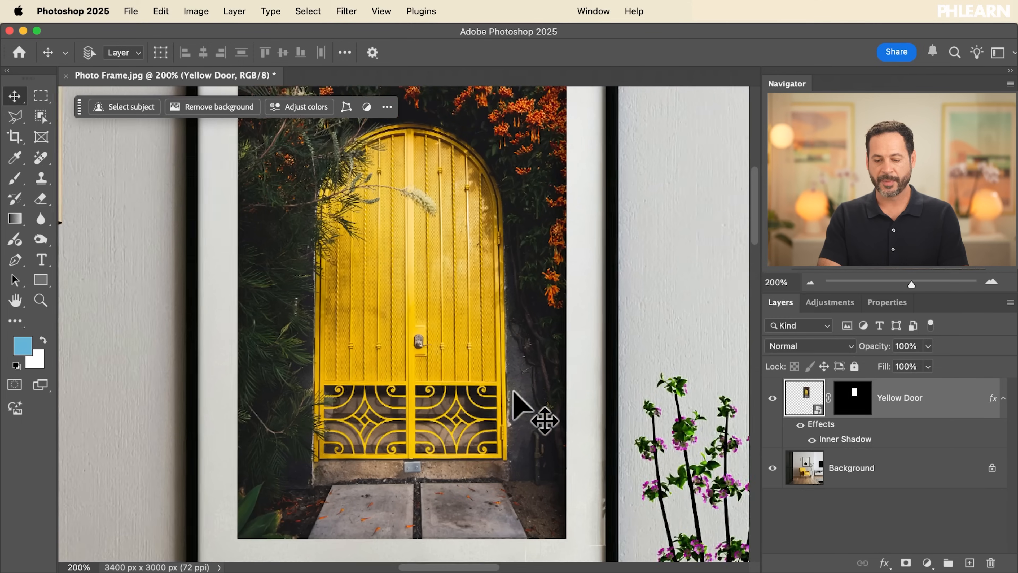
left_click(801, 426)
left_click(801, 426)
left_click(801, 426)
left_click(801, 426)
scroll(532, 268, "down", 5)
scroll(531, 268, "up", 2)
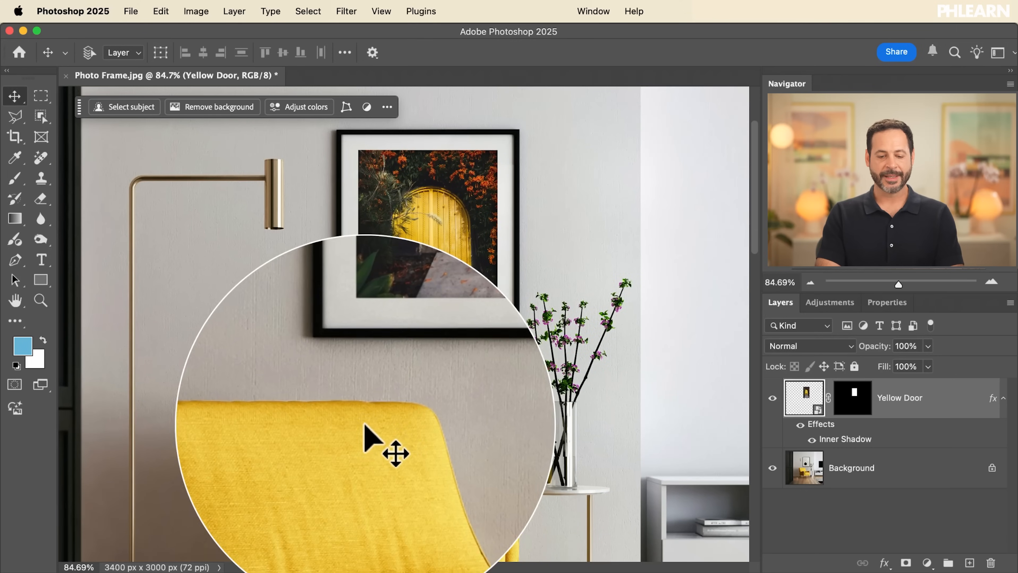
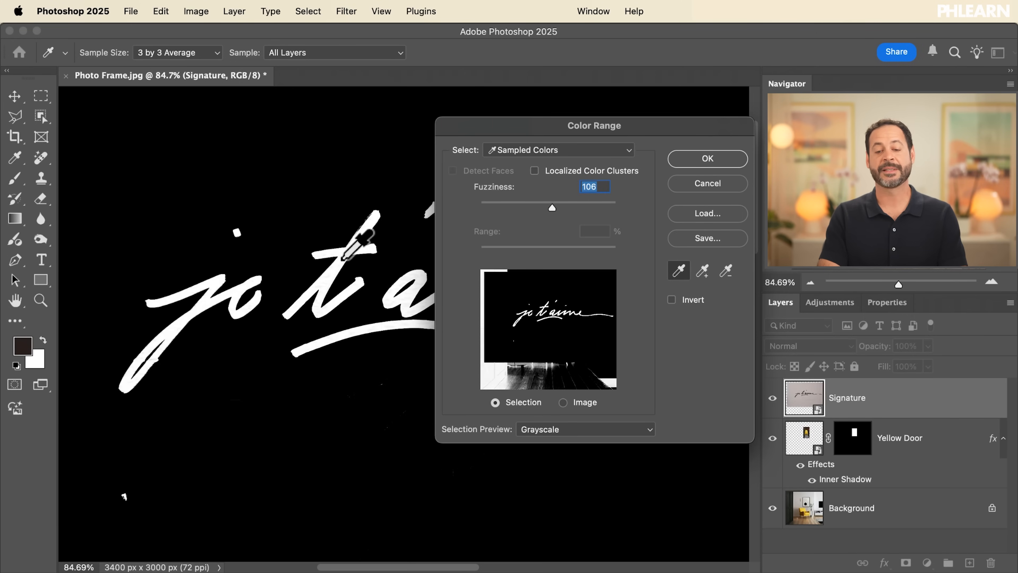
Compare the None and Grayscale selection previews in Color Range, and accept the lettering selection with a fuzziness of 106
left_click(519, 430)
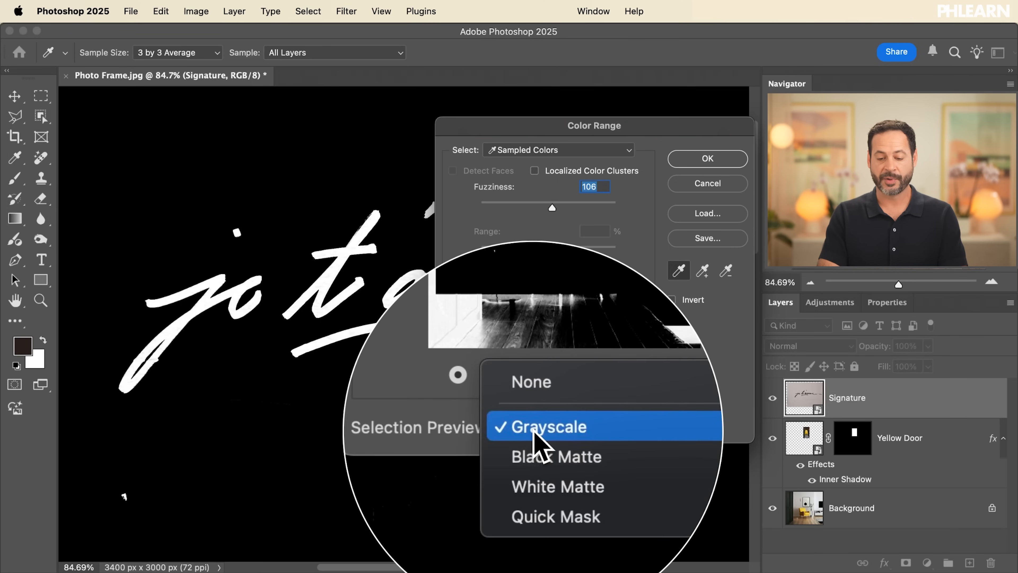
left_click(541, 411)
left_click(545, 425)
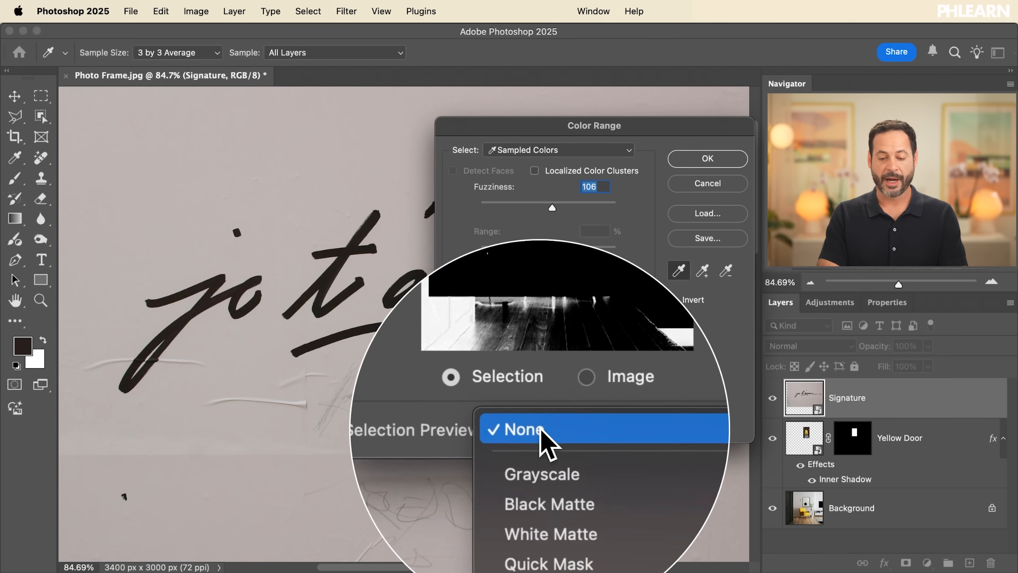
left_click(543, 452)
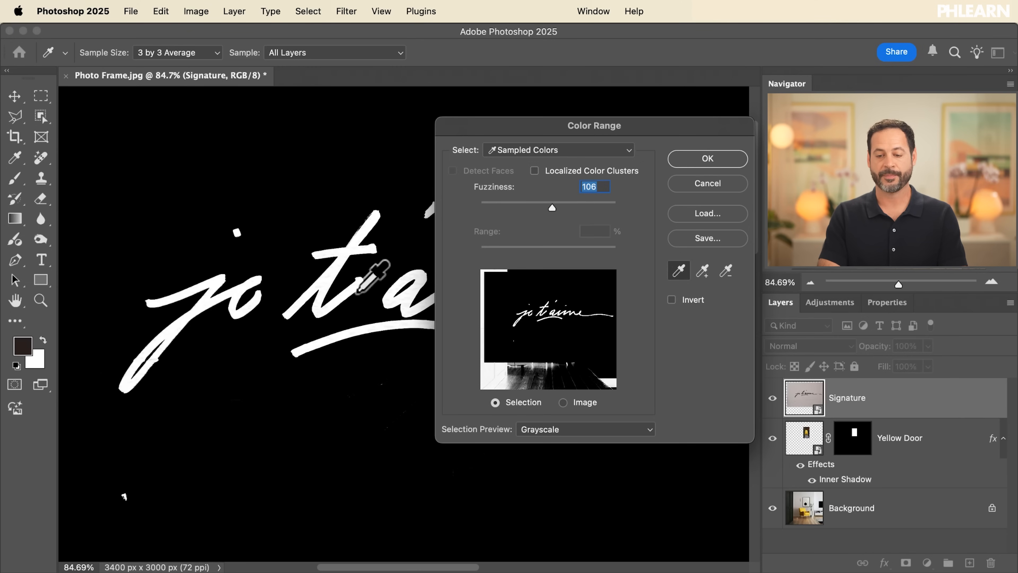
left_click(708, 159)
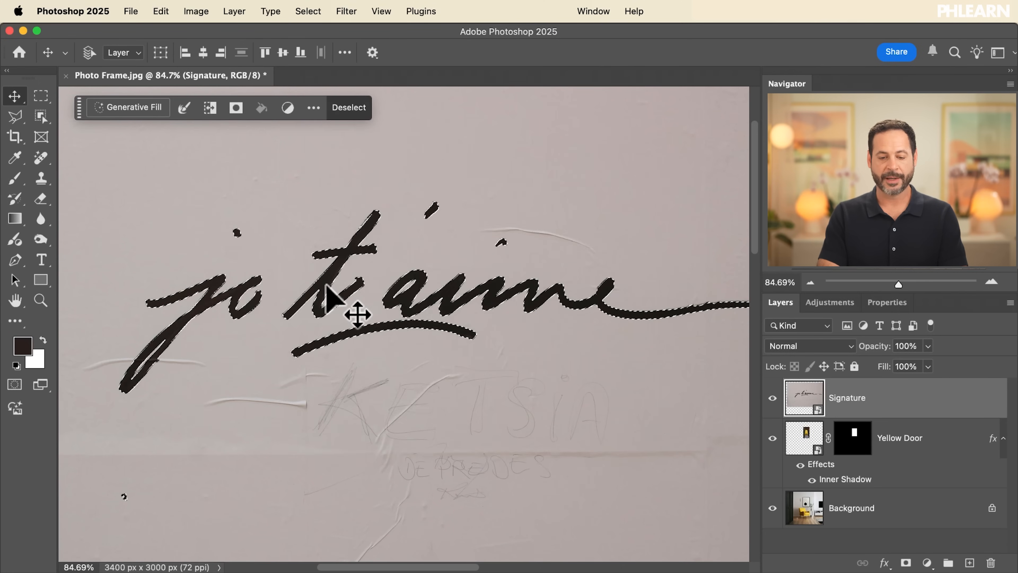
Add an empty layer above the Signature layer and hide the Signature layer
left_click(970, 562)
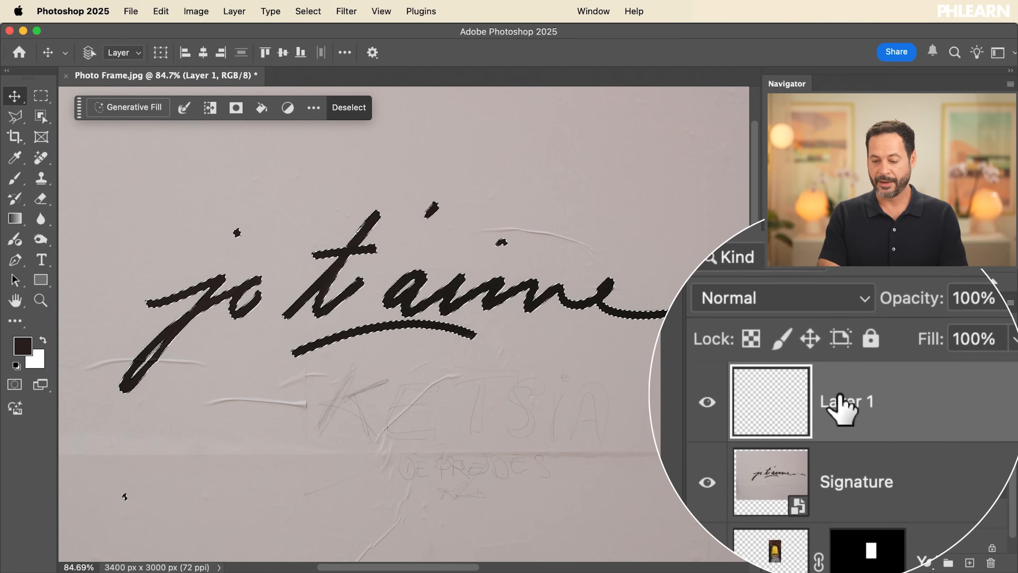
left_click(772, 438)
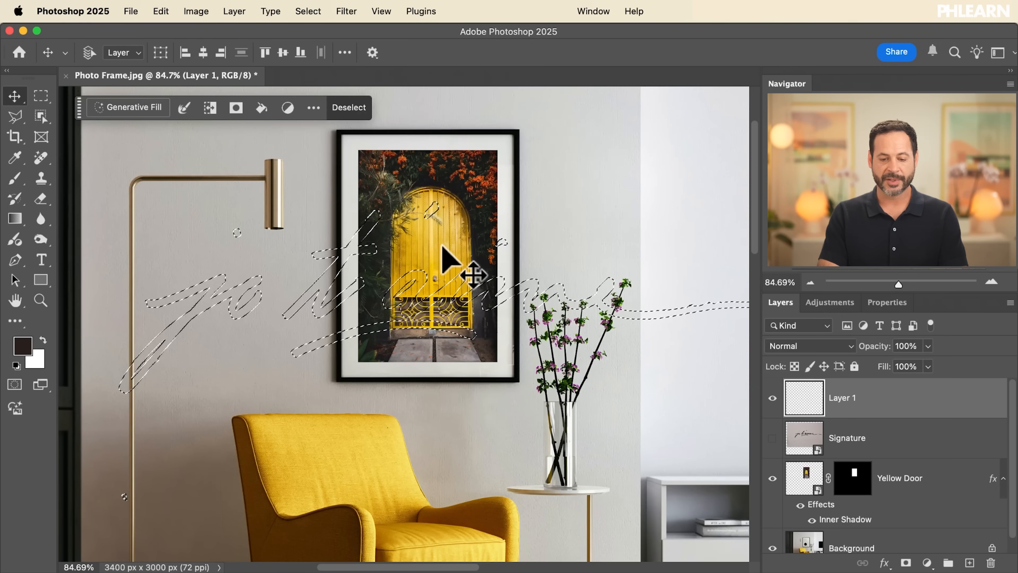
Pick a yellow from the door in the framed picture as the foreground color for the Brush tool
key("b")
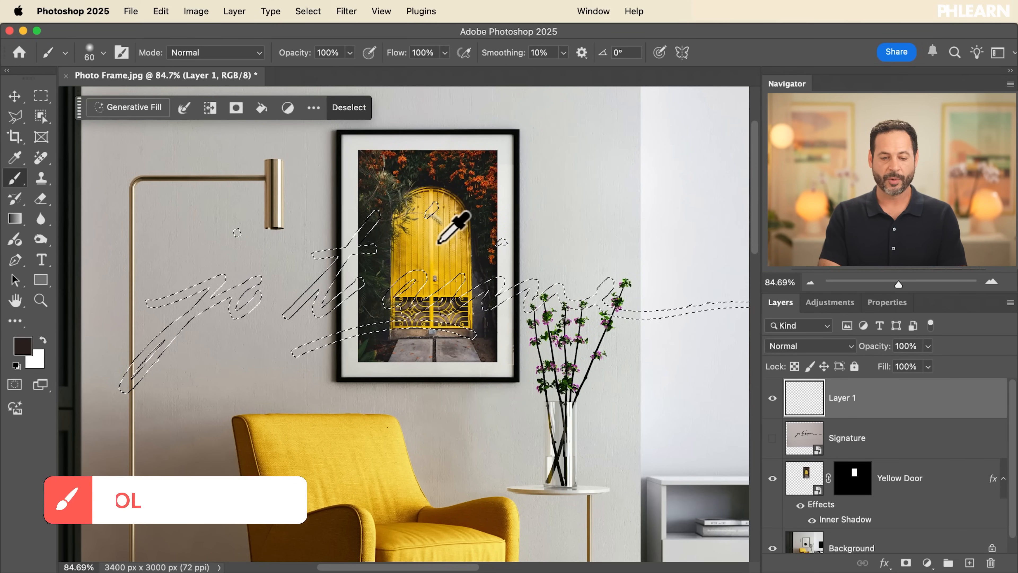
left_click(434, 246, "alt")
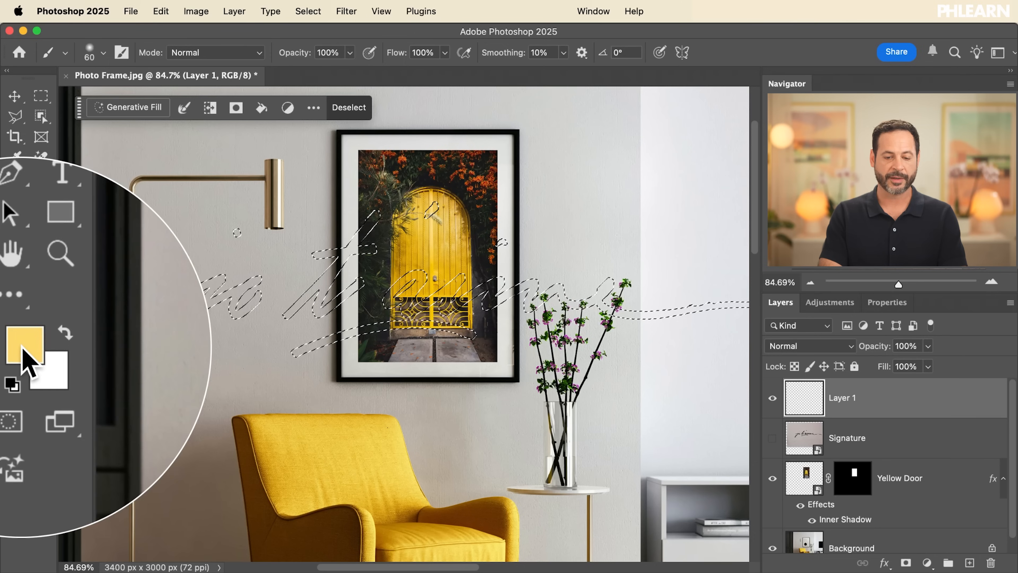
left_click(22, 348)
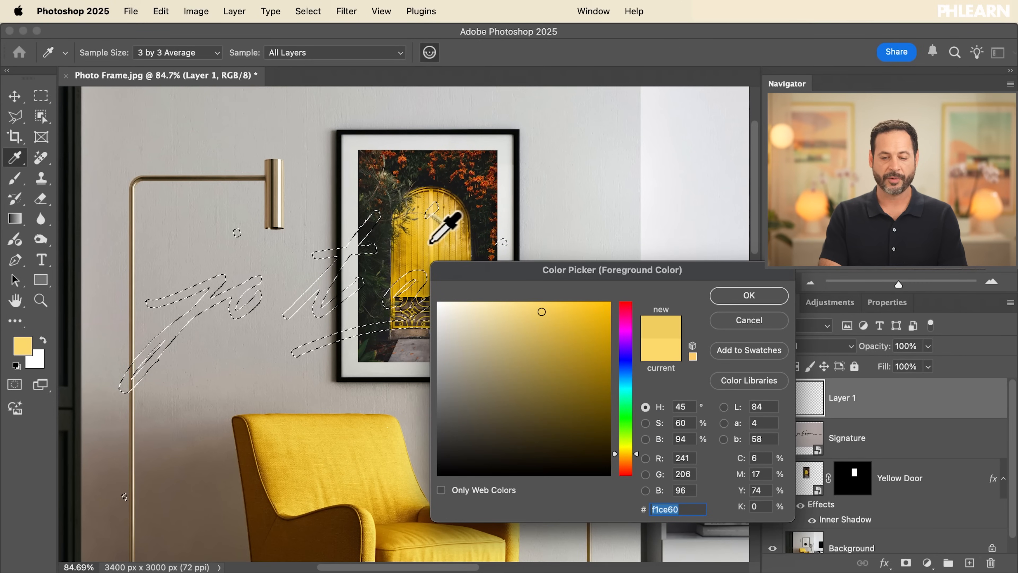
left_click(729, 295)
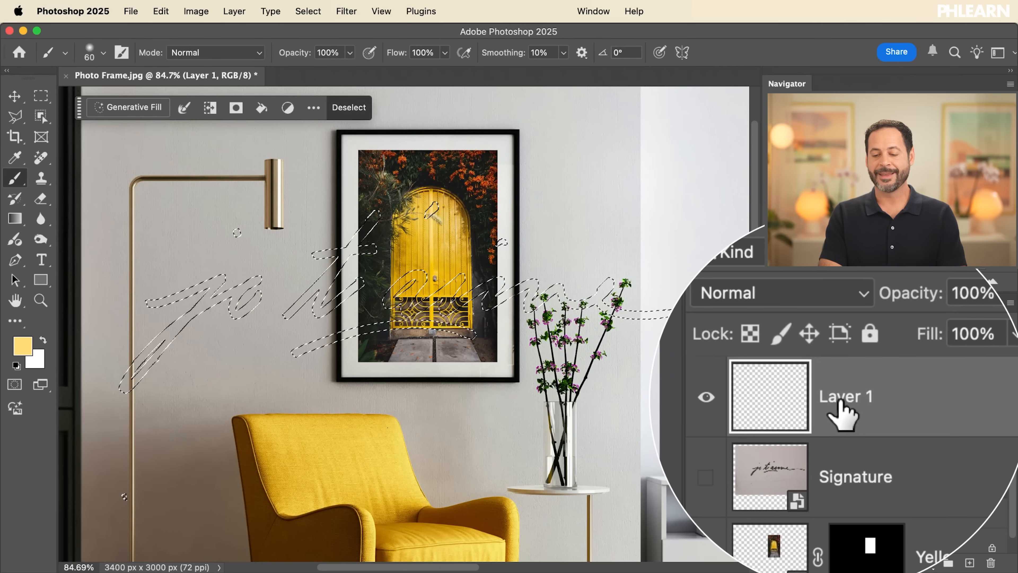
Fill the lettering selection on Layer 1 with the Foreground Color at 100% opacity in Normal mode, and deselect
left_click(160, 11)
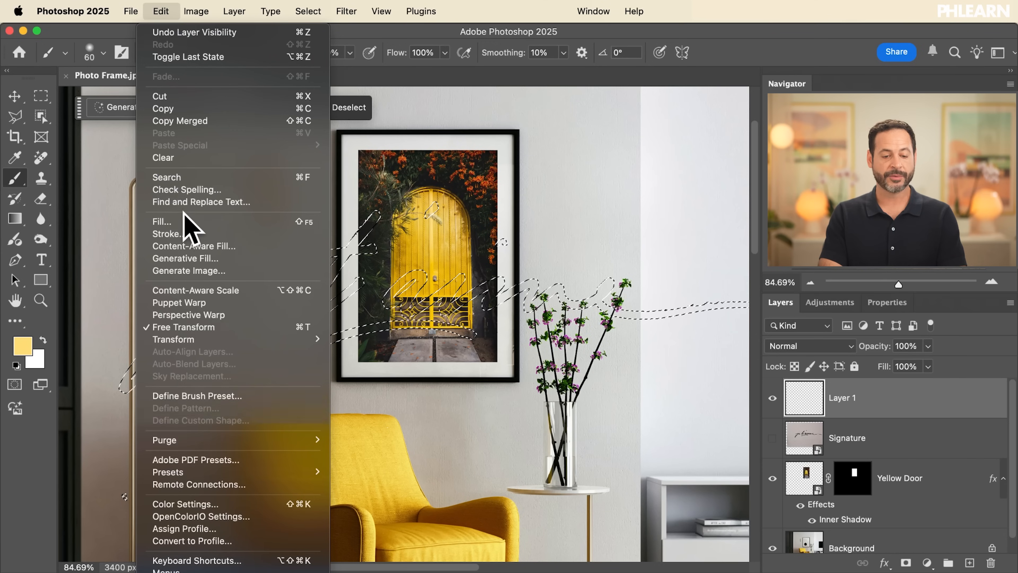
left_click(188, 221)
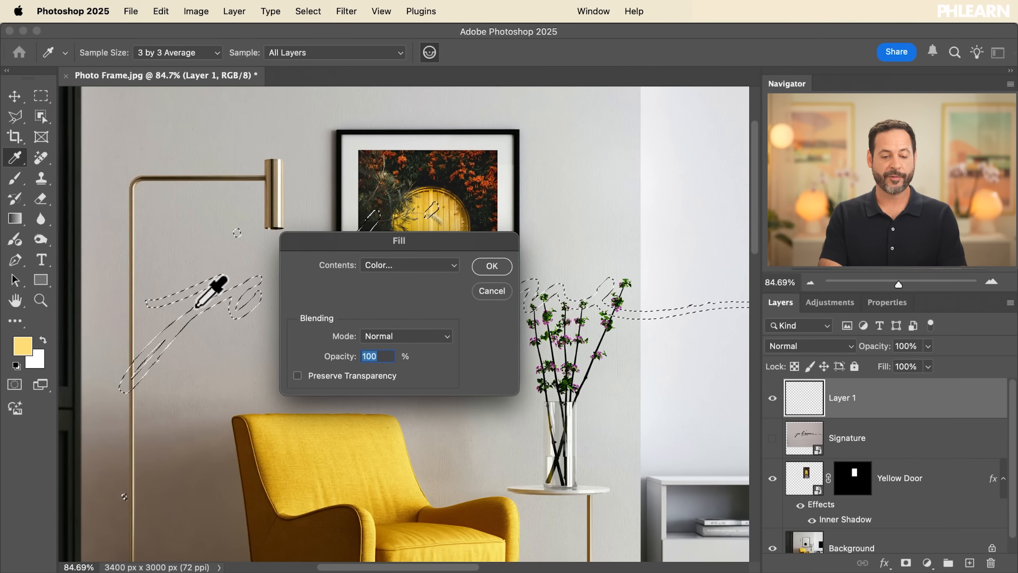
left_click(404, 265)
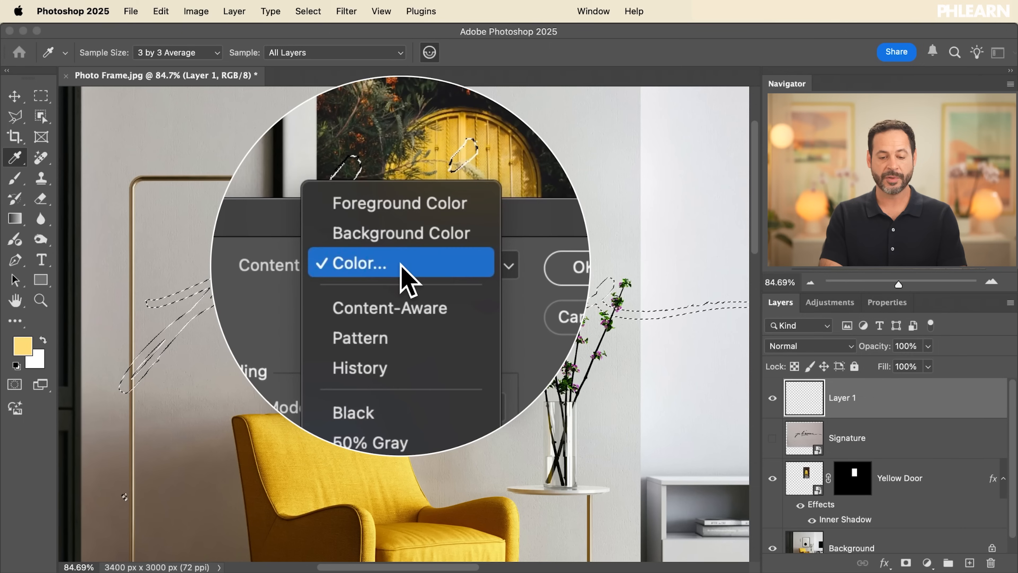
left_click(403, 235)
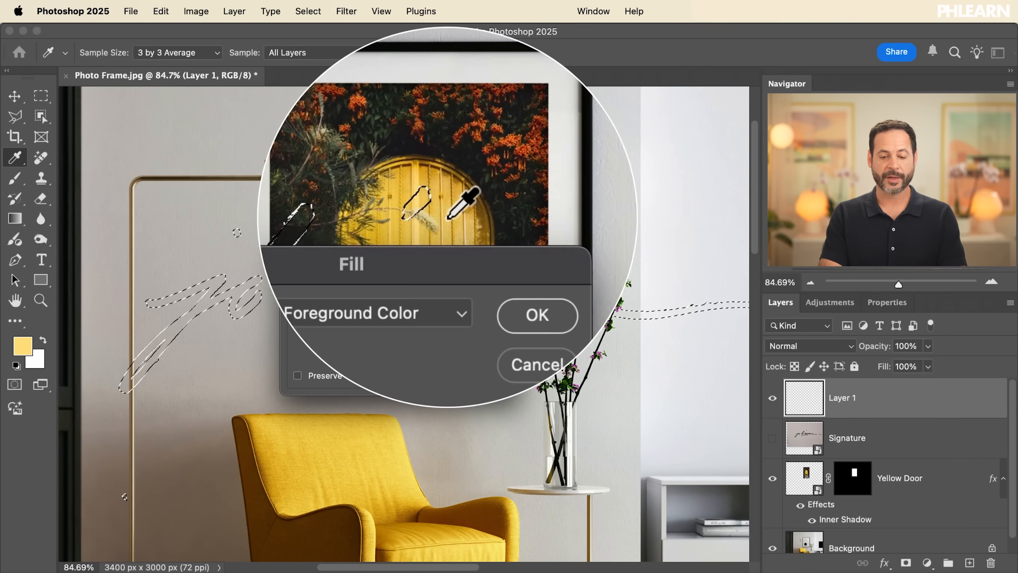
left_click(491, 266)
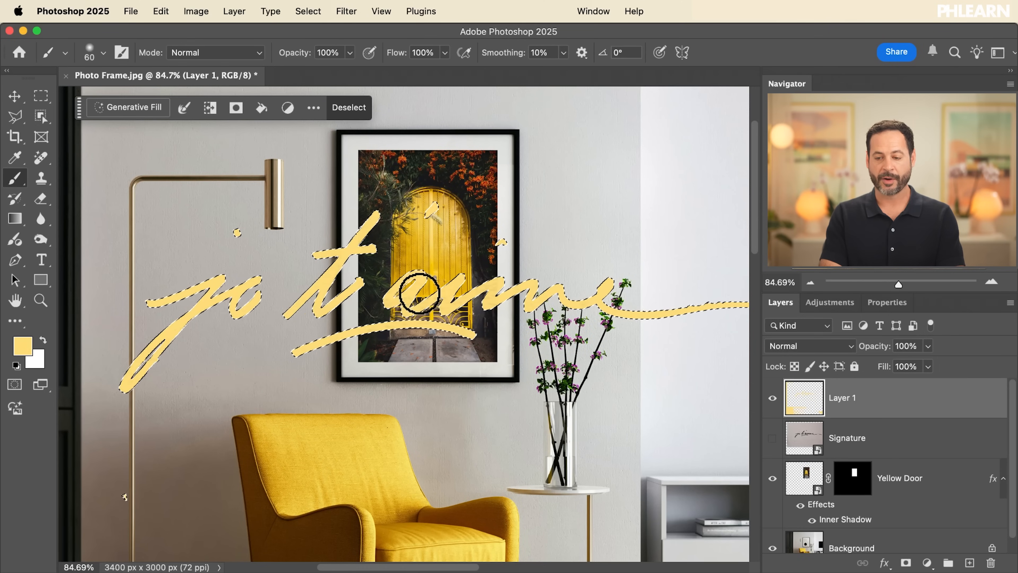
key("super+d")
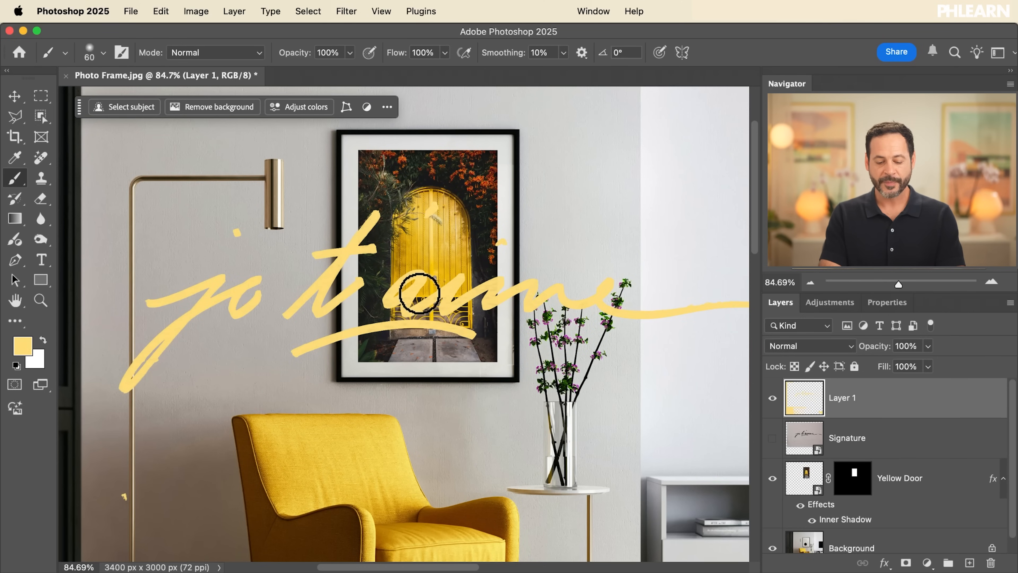
Toggle the visibility of Layer 1 and the Signature layer over the whole image to examine which areas received the yellow fill
key("super+0")
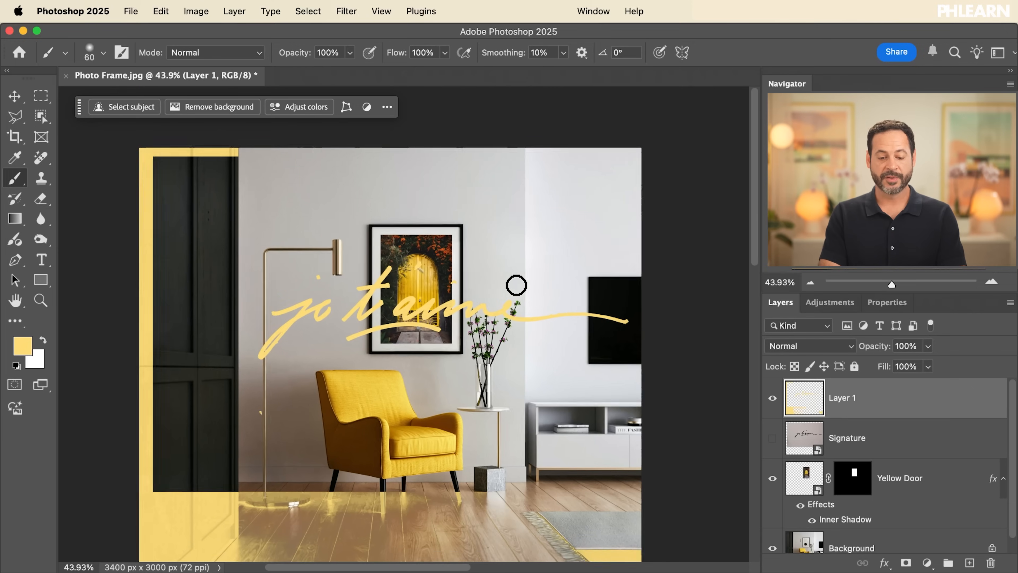
key("super+minus")
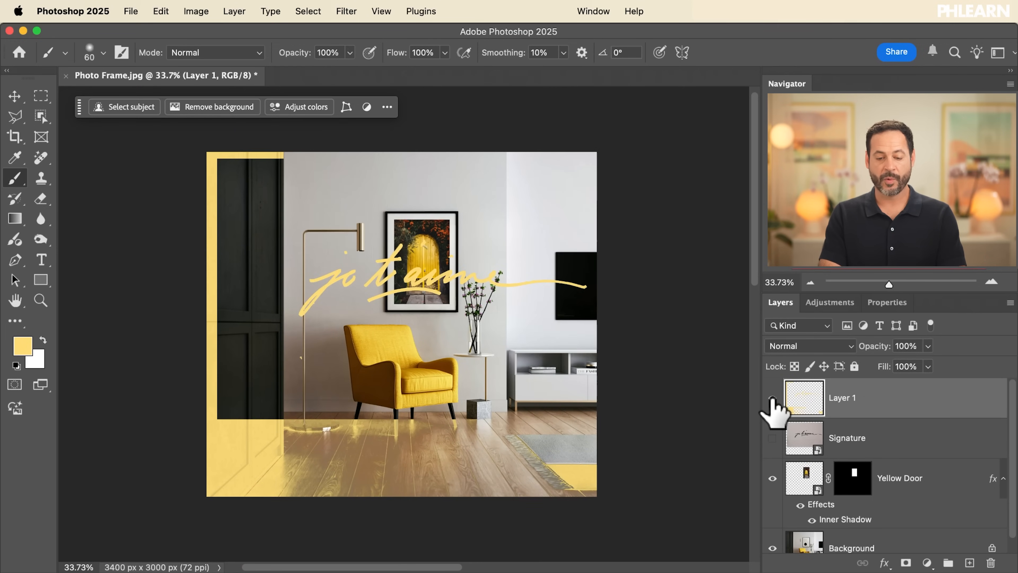
left_click(772, 398)
left_click(772, 398)
left_click(772, 398)
left_click(772, 399)
left_click(772, 399)
left_click(772, 398)
left_click(772, 398)
left_click(772, 398)
left_click(772, 398)
left_click(772, 398)
left_click(772, 398)
left_click(772, 398)
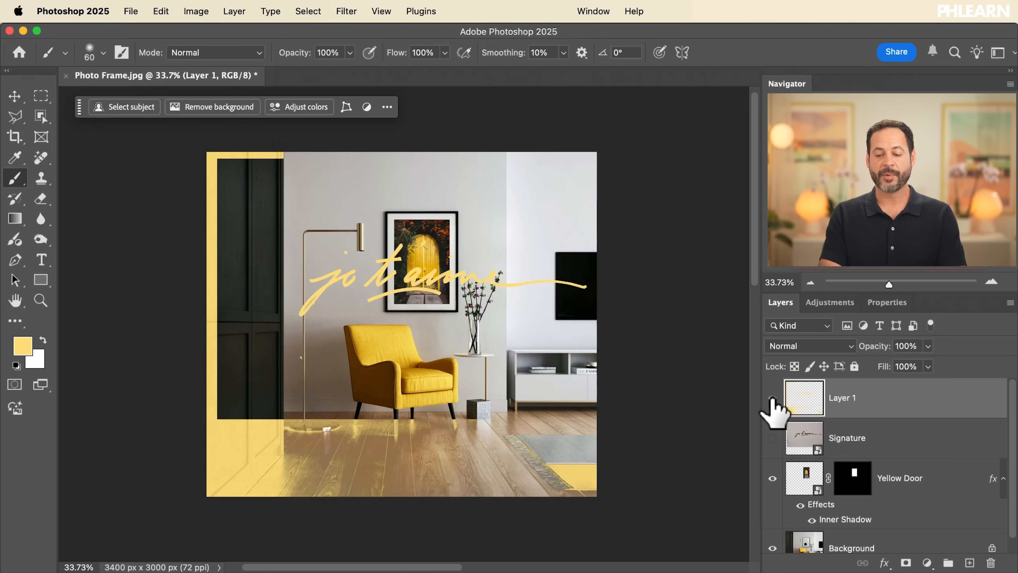
left_click(772, 438)
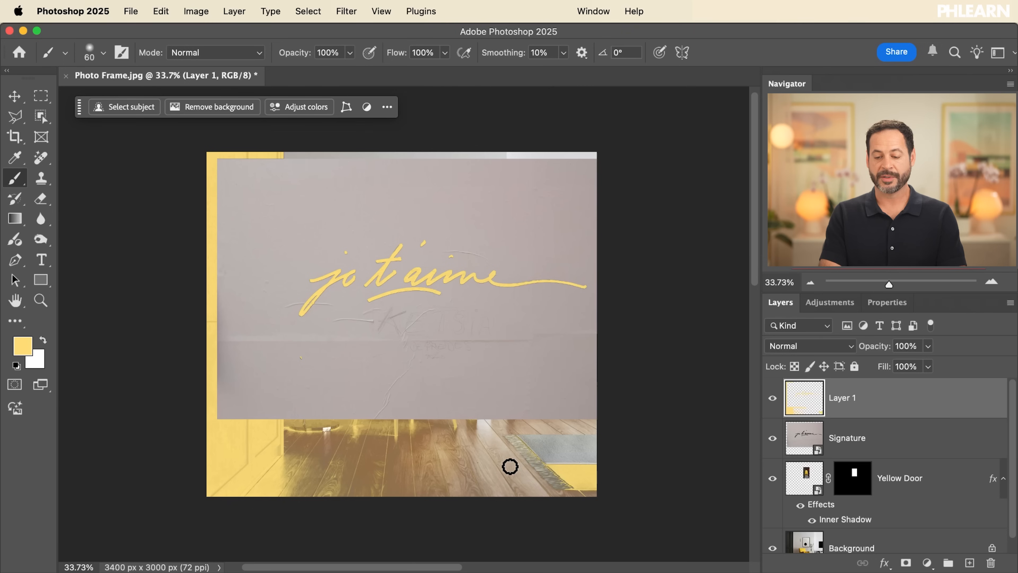
left_click(772, 438)
left_click(772, 398)
left_click(772, 398)
left_click(772, 398)
left_click(773, 398)
Delete the stray yellow fill on Layer 1 outside a rectangular selection of about 2616 × 710 px around the lettering, and deselect
left_click(40, 96)
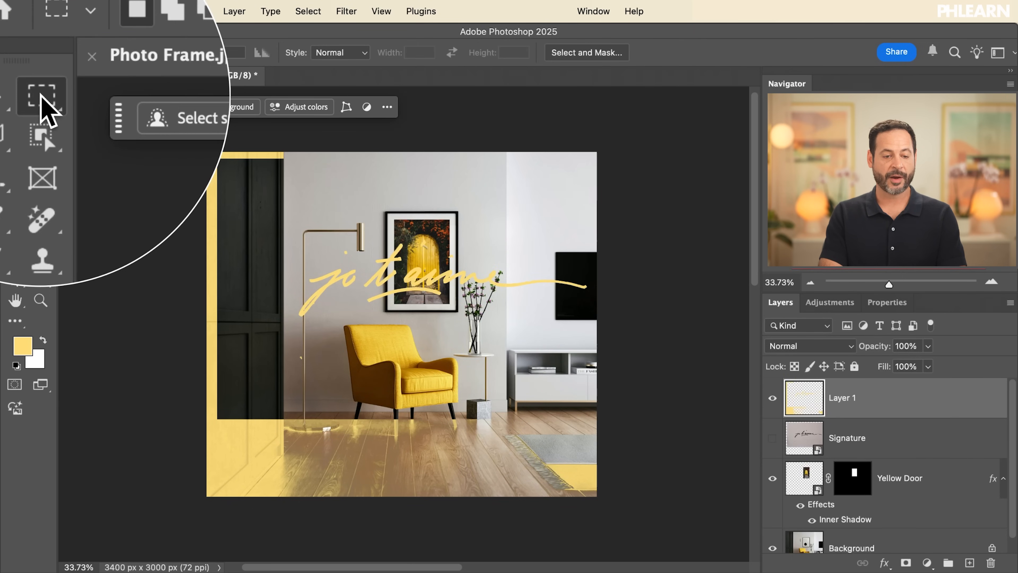
left_click_drag(294, 239, 437, 309)
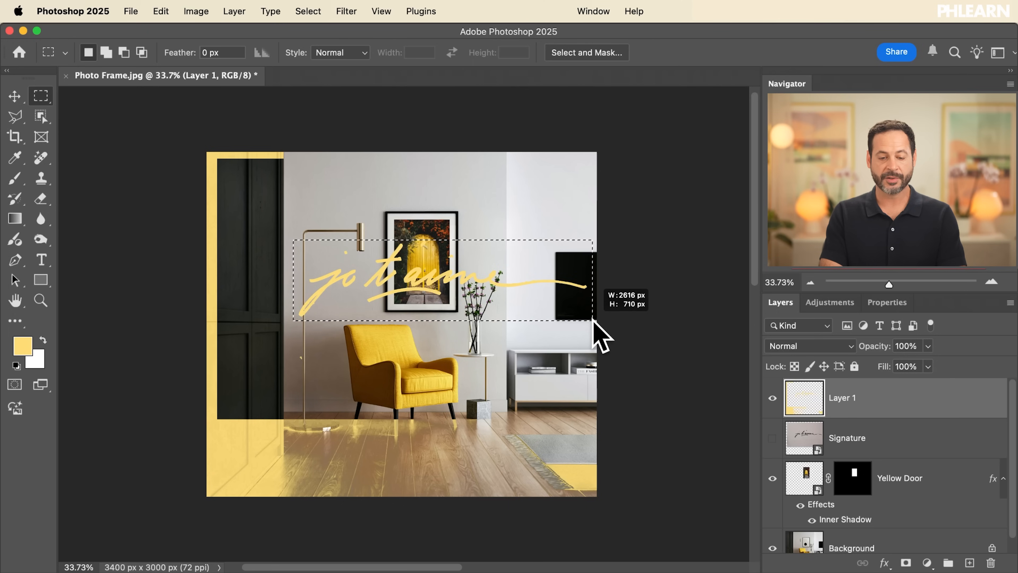
left_click_drag(594, 322, 593, 323)
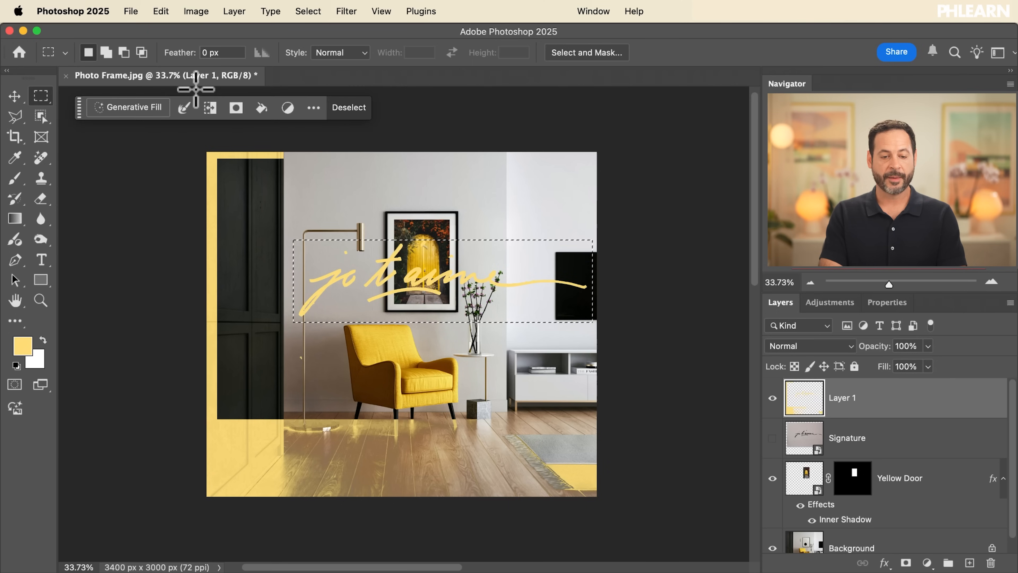
left_click(210, 107)
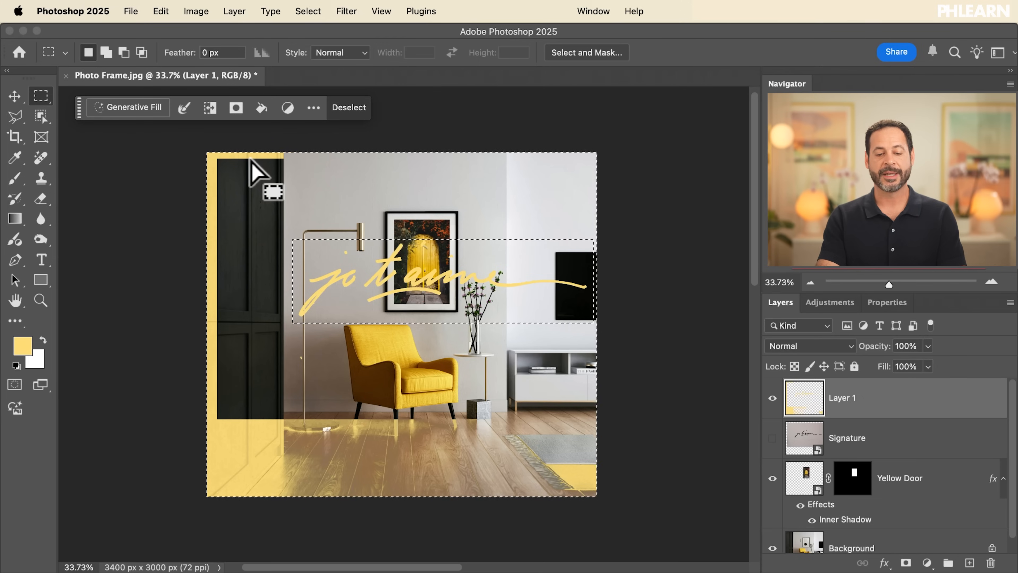
key("Delete")
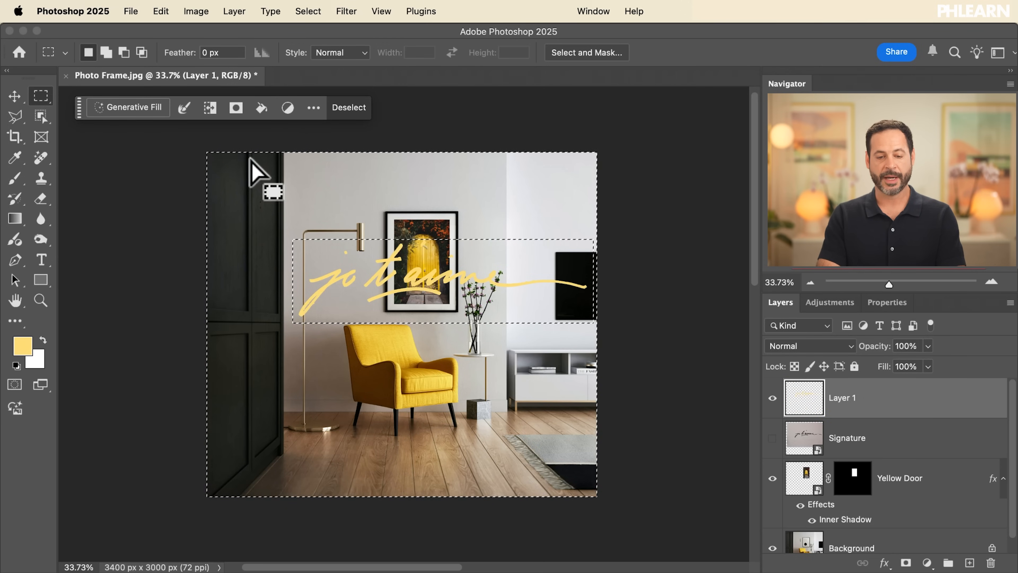
left_click(354, 109)
Move the yellow lettering down and to the left over the armchair's top, comparing it with the original Signature layer
key("v")
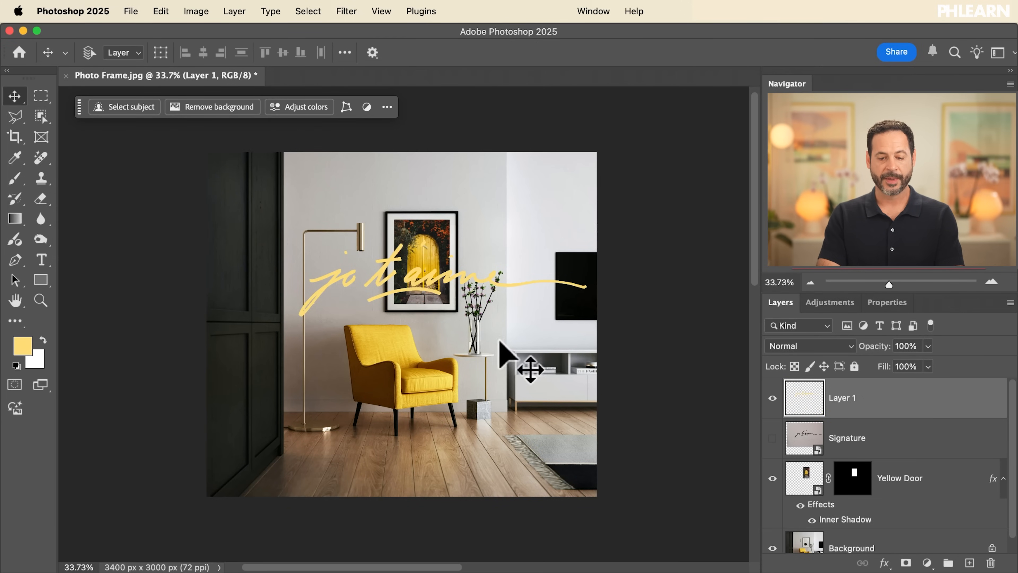
mouse_move(491, 325)
left_mouse_down()
mouse_move(477, 356)
mouse_move(409, 397)
mouse_move(336, 341)
mouse_move(430, 275)
mouse_move(465, 329)
left_mouse_up()
left_click(772, 398)
left_click(772, 438)
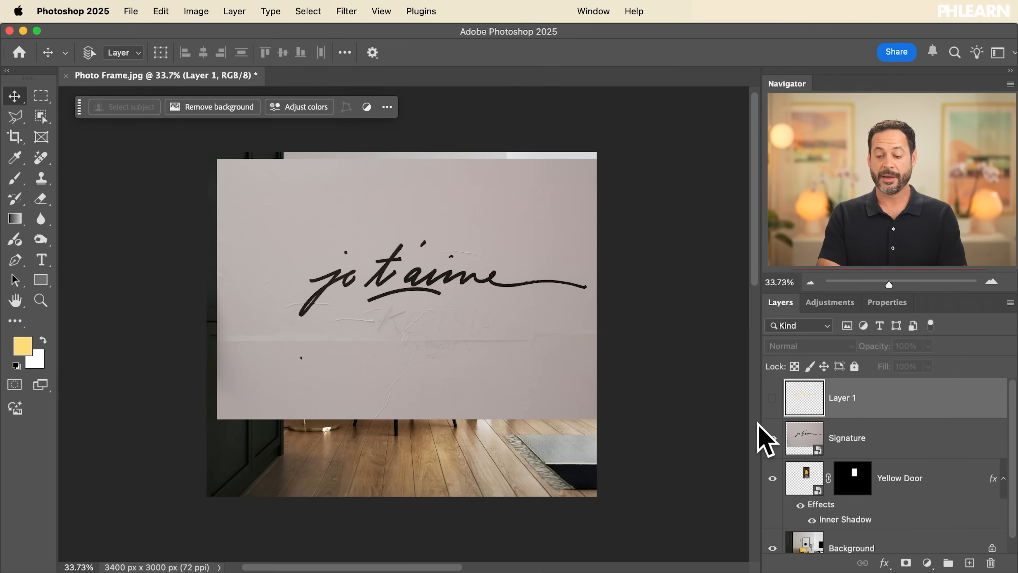
left_click(772, 437)
left_click(772, 398)
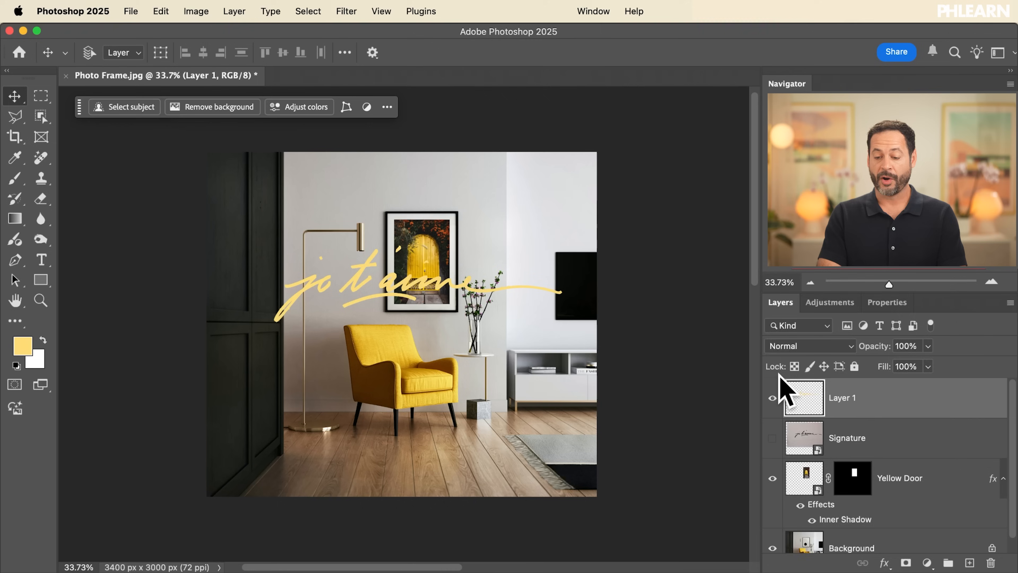
mouse_move(439, 296)
left_mouse_down()
mouse_move(446, 337)
mouse_move(415, 345)
mouse_move(405, 322)
left_mouse_up()
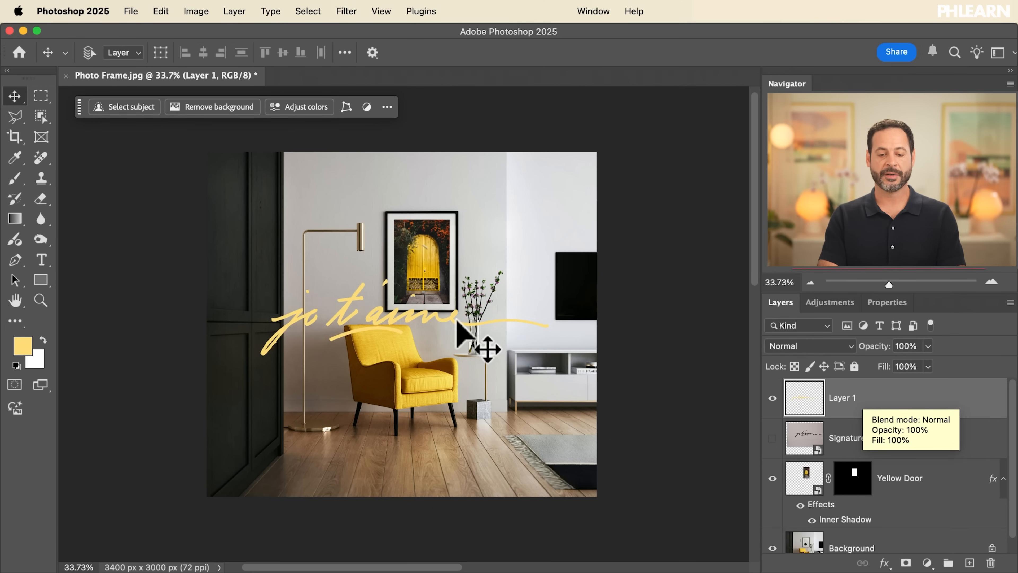
Try to shrink the lettering on Layer 1 proportionally to below 15% with Free Transform and apply the transformation
scroll(454, 336, "up", 6)
key("super+t")
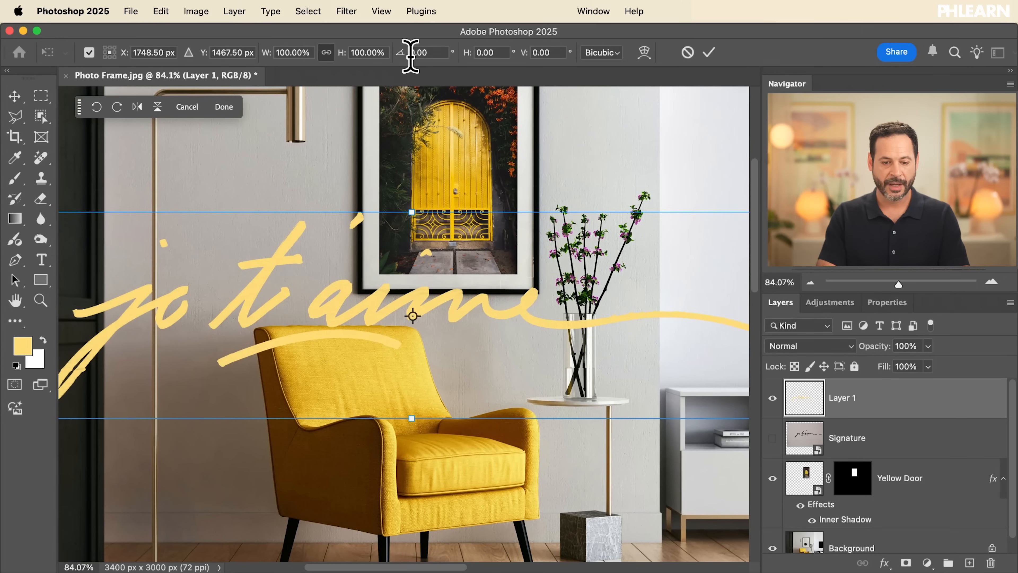
left_click_drag(346, 64, 288, 72)
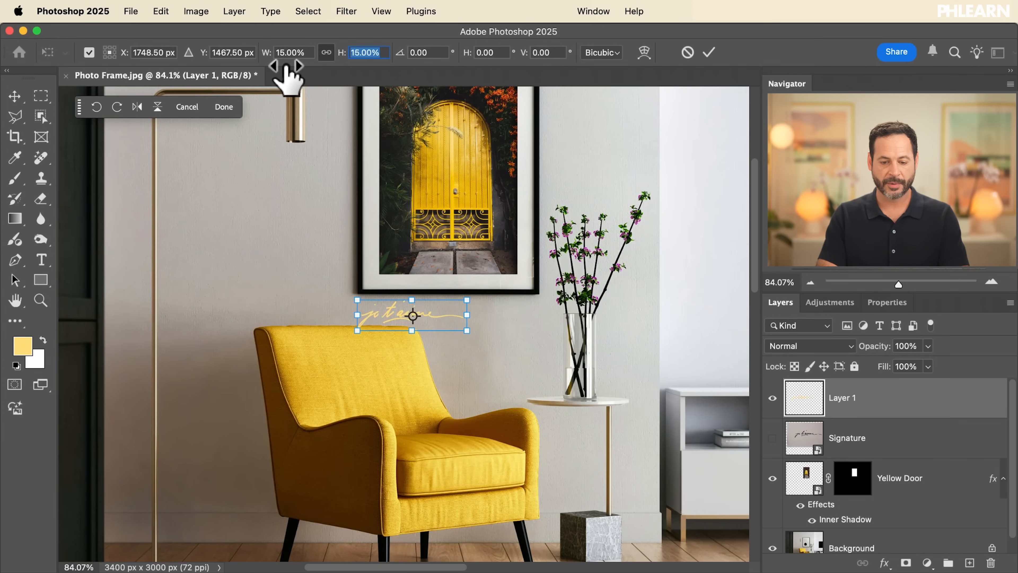
key("Return")
Try to enlarge the shrunken lettering proportionally beyond 815% with Free Transform, apply it and inspect the stroke edges
key("super+t")
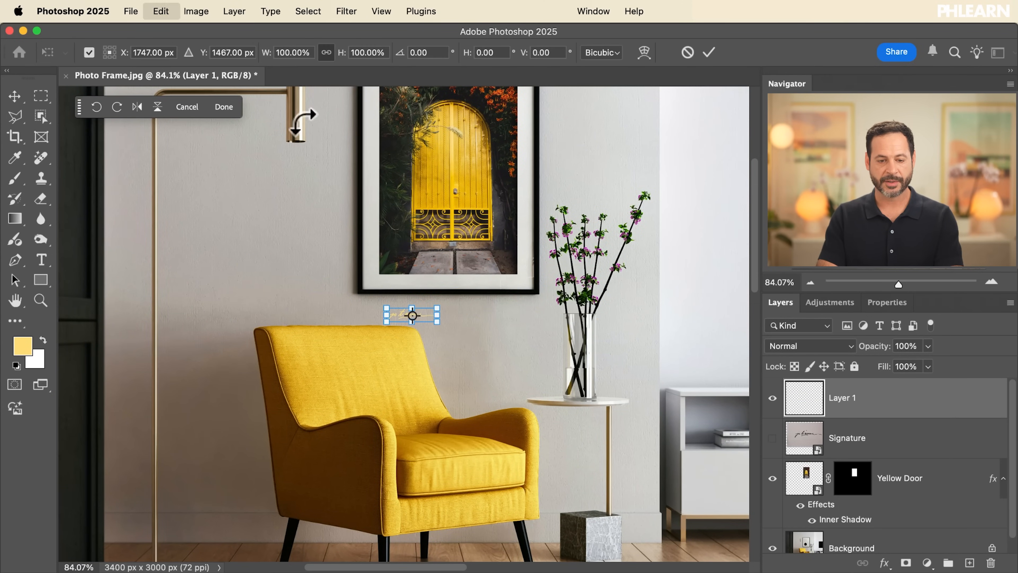
left_click_drag(359, 53, 850, 47)
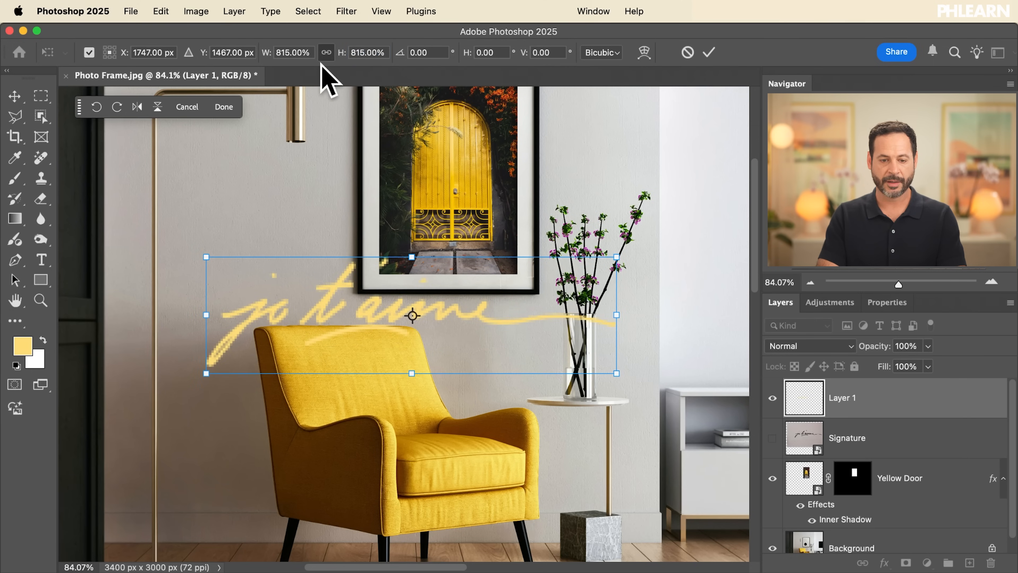
left_click_drag(340, 64, 681, 50)
key("Return")
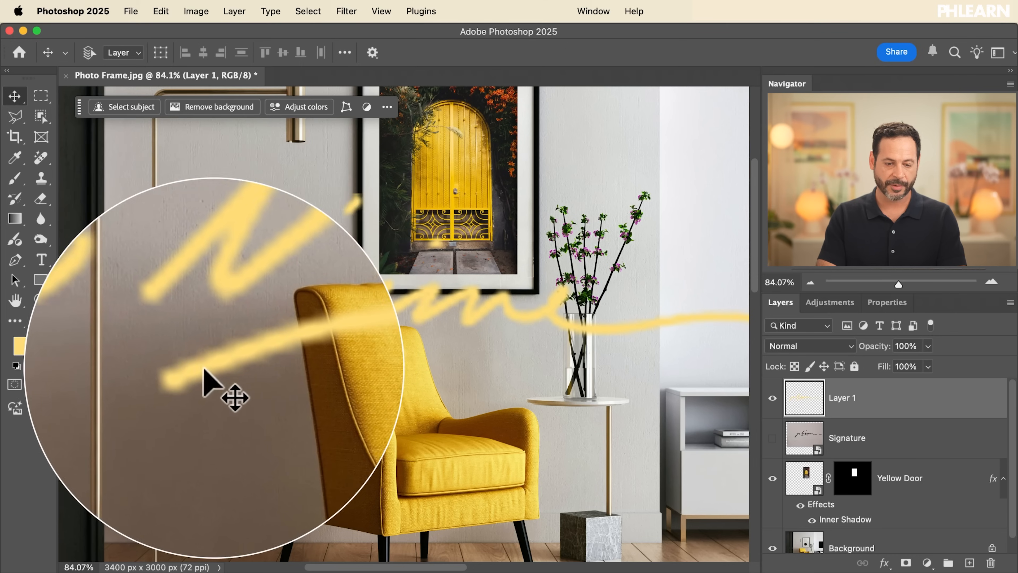
left_click_drag(184, 339, 178, 323)
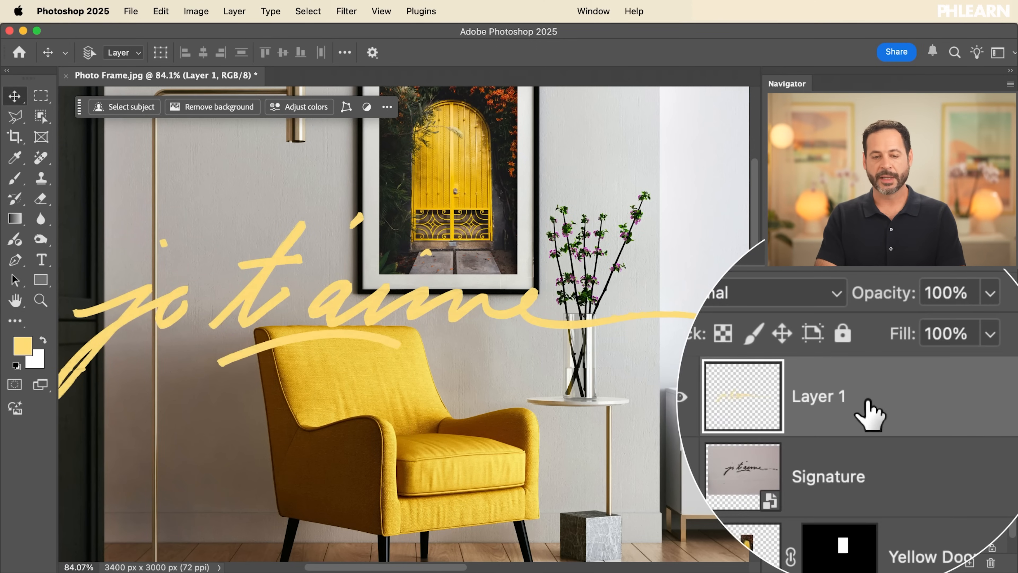
Convert Layer 1 to a smart object and move its yellow lettering slightly to the right over the armchair
left_click(234, 11)
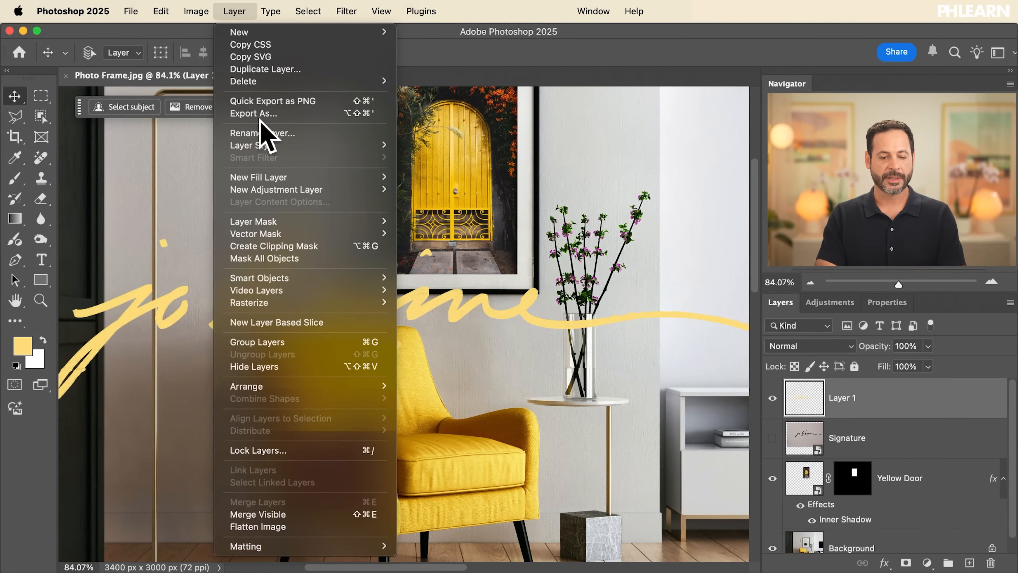
mouse_move(261, 279)
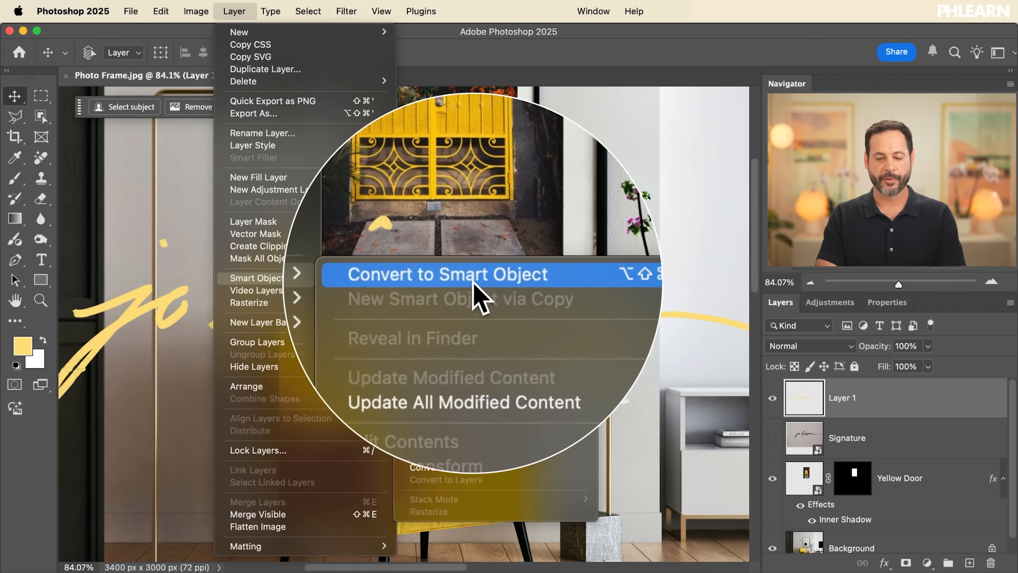
left_click(477, 278)
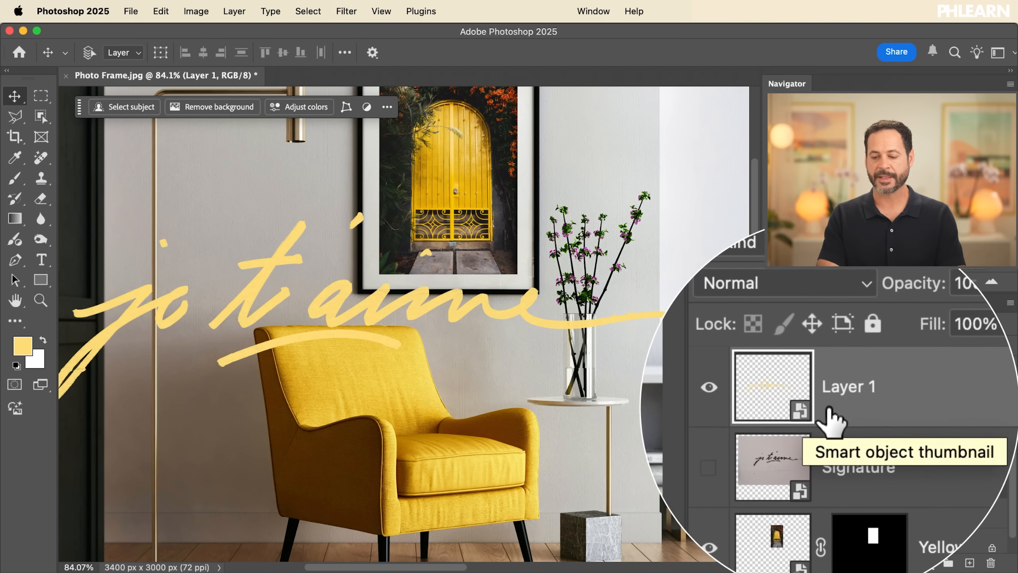
left_click_drag(358, 326, 411, 336)
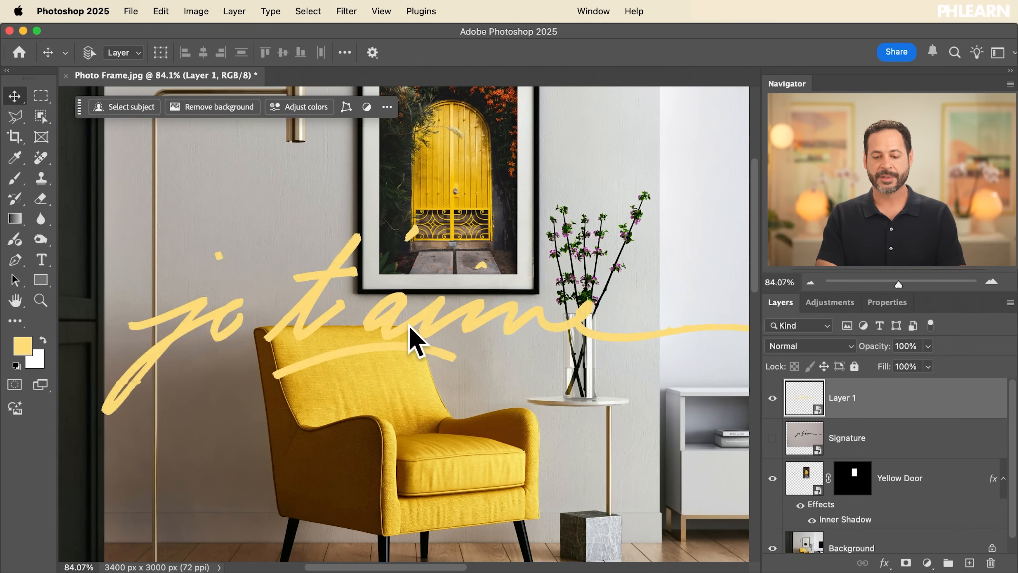
scroll(411, 337, "down", 3)
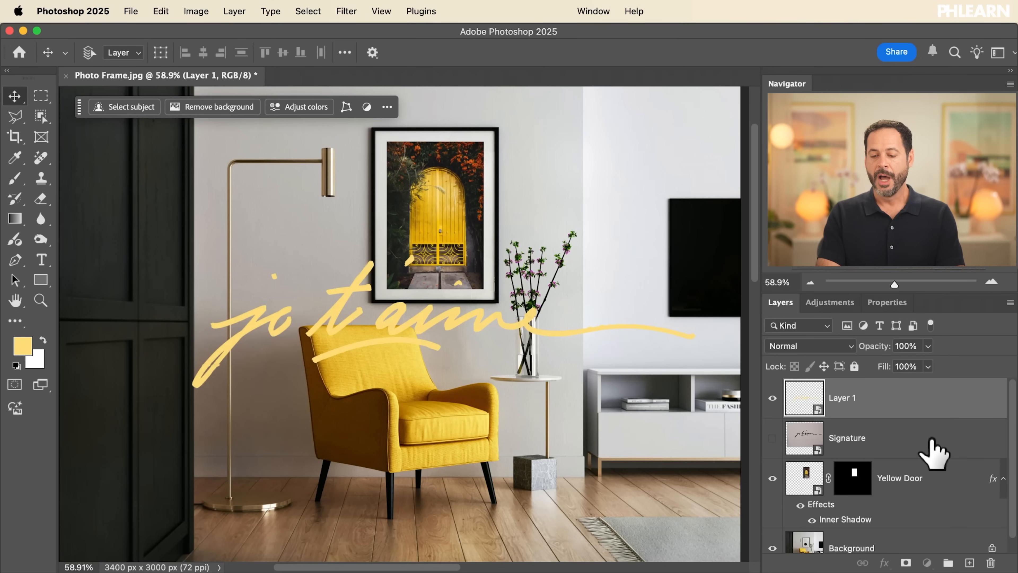
Check the original Signature layer's visibility and delete that layer
left_click(933, 454)
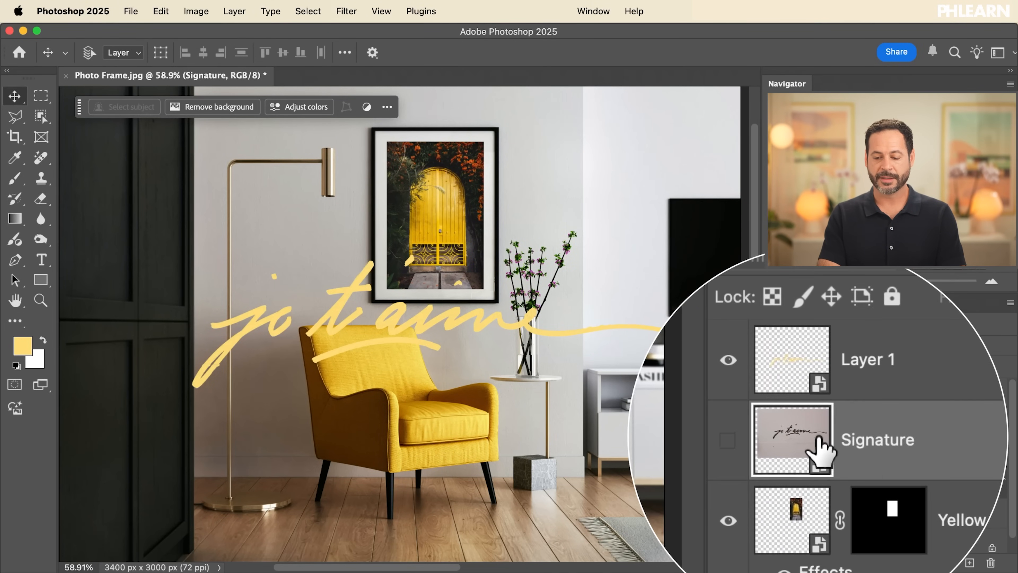
left_click(772, 438)
left_click(772, 438)
mouse_move(886, 447)
left_mouse_down()
mouse_move(934, 461)
mouse_move(991, 563)
left_mouse_up()
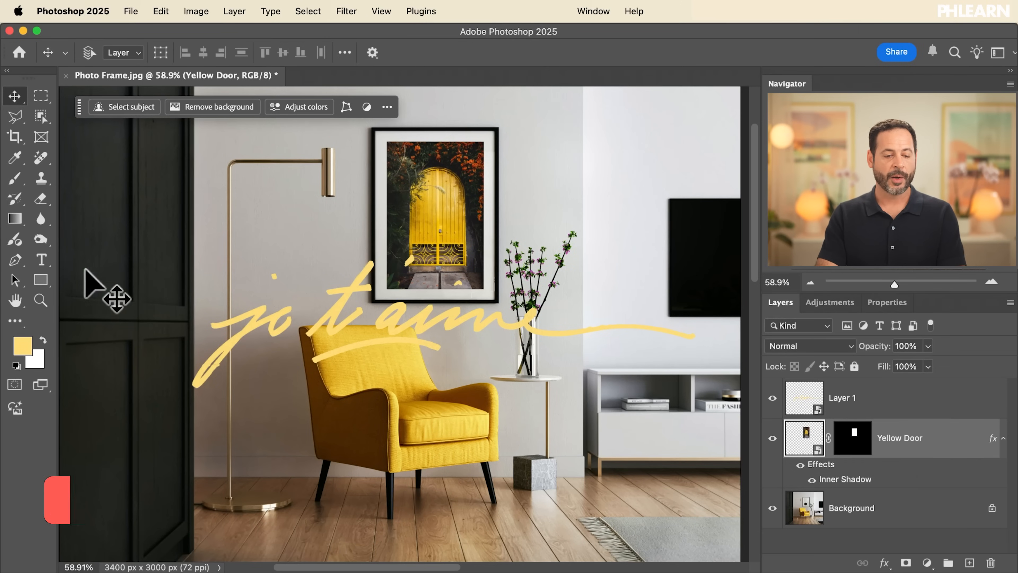
Set the Rectangle tool's fill to the dark colour 262822, sampled from the cabinet in the photo
left_click(41, 280)
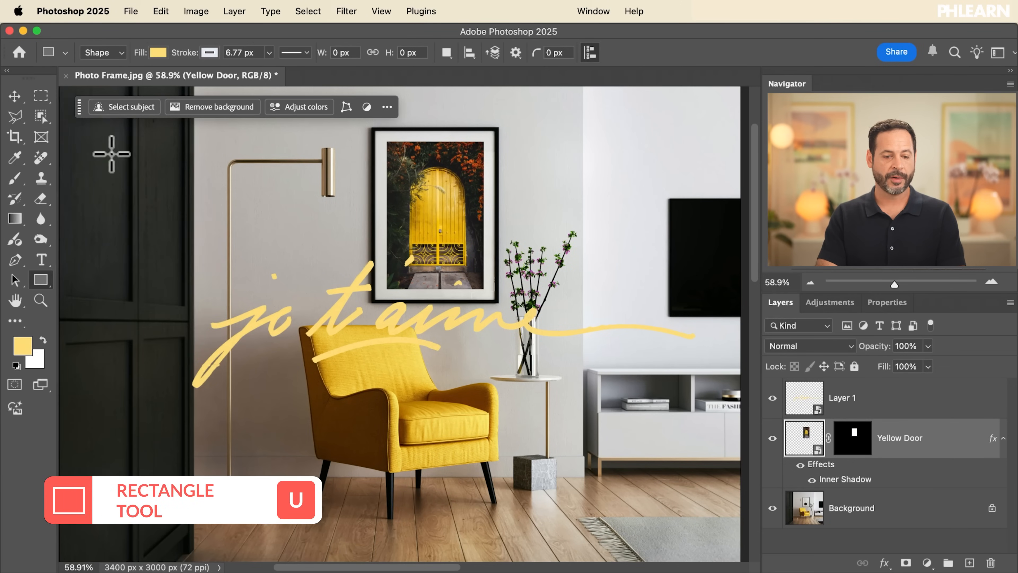
left_click(157, 53)
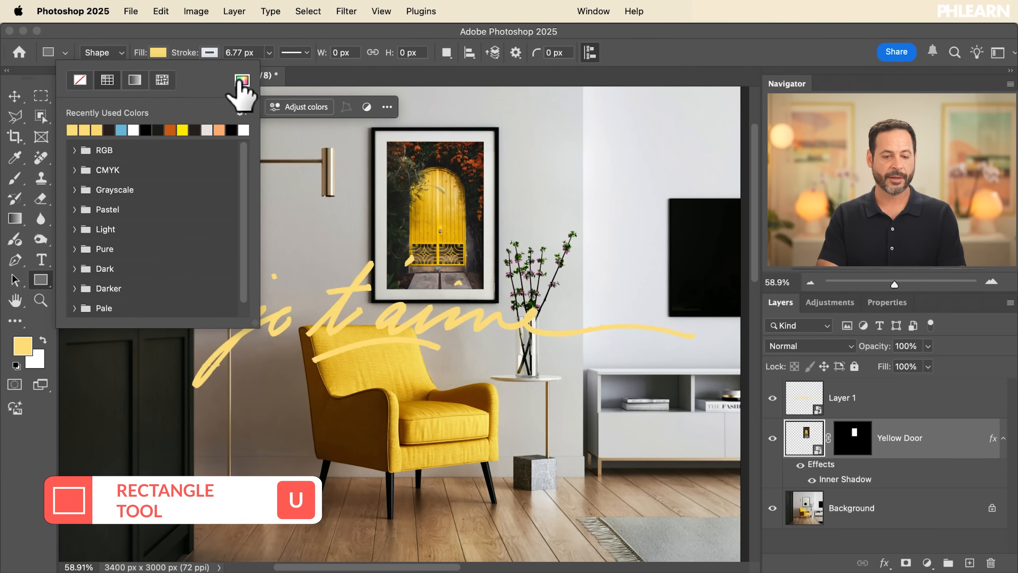
left_click(241, 80)
left_click(166, 356)
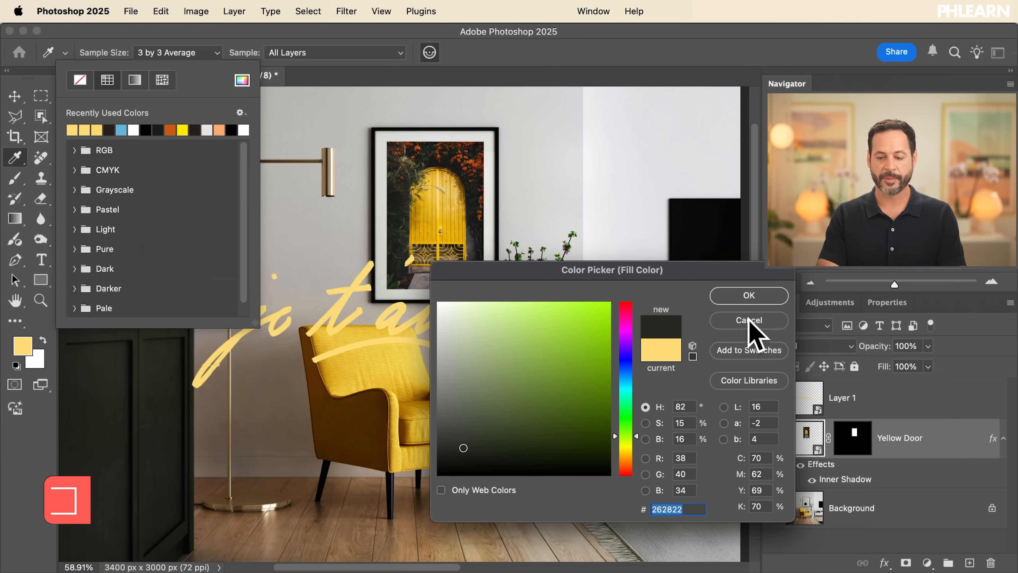
left_click(759, 296)
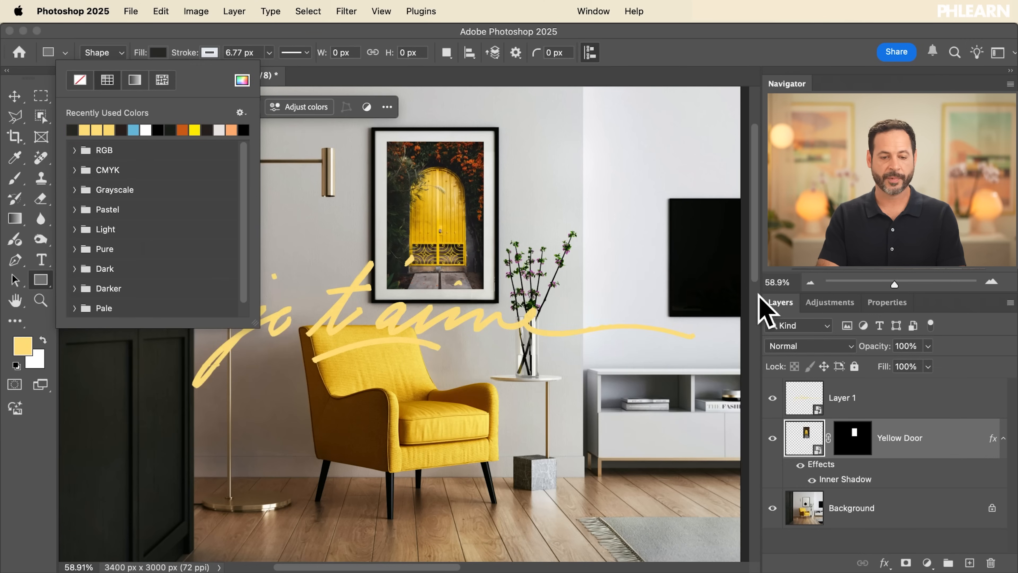
left_click(248, 82)
Set the shape stroke to none and draw a rectangle of about 2126 × 1193 px behind the lettering
left_click(209, 52)
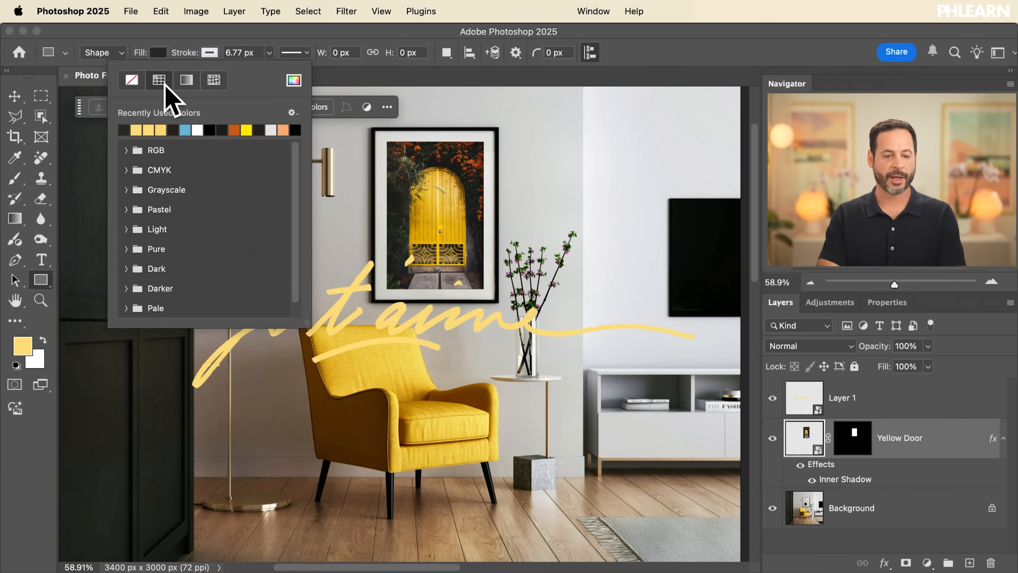
left_click(134, 80)
left_click(607, 239)
mouse_move(613, 233)
left_mouse_down()
mouse_move(500, 348)
mouse_move(177, 421)
mouse_move(207, 448)
mouse_move(183, 444)
mouse_move(200, 471)
mouse_move(213, 467)
mouse_move(187, 471)
left_mouse_up()
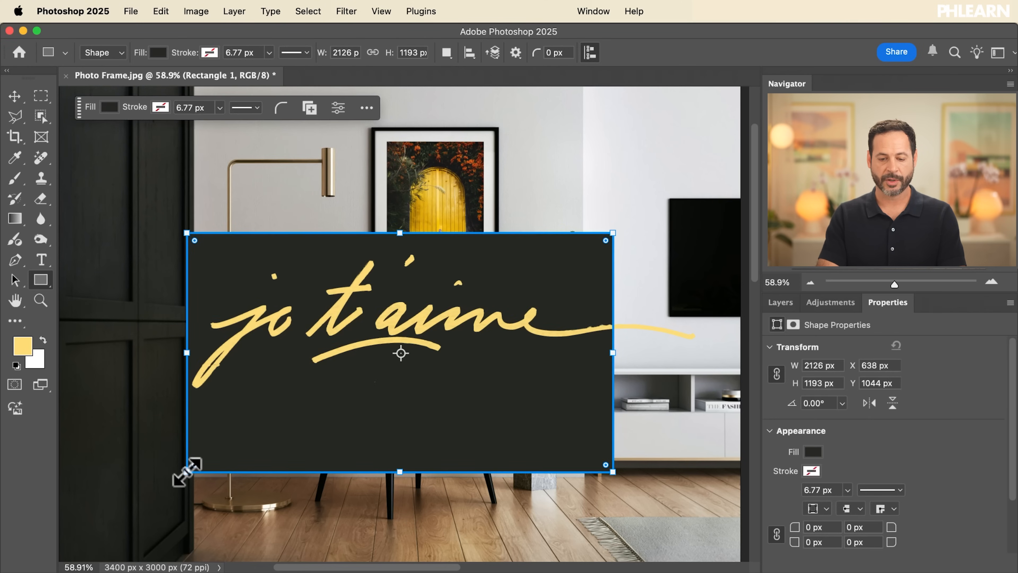
Shrink the Layer 1 lettering proportionally to roughly half its size with Free Transform so it fits inside the dark rectangle
left_click(780, 303)
left_click(837, 401)
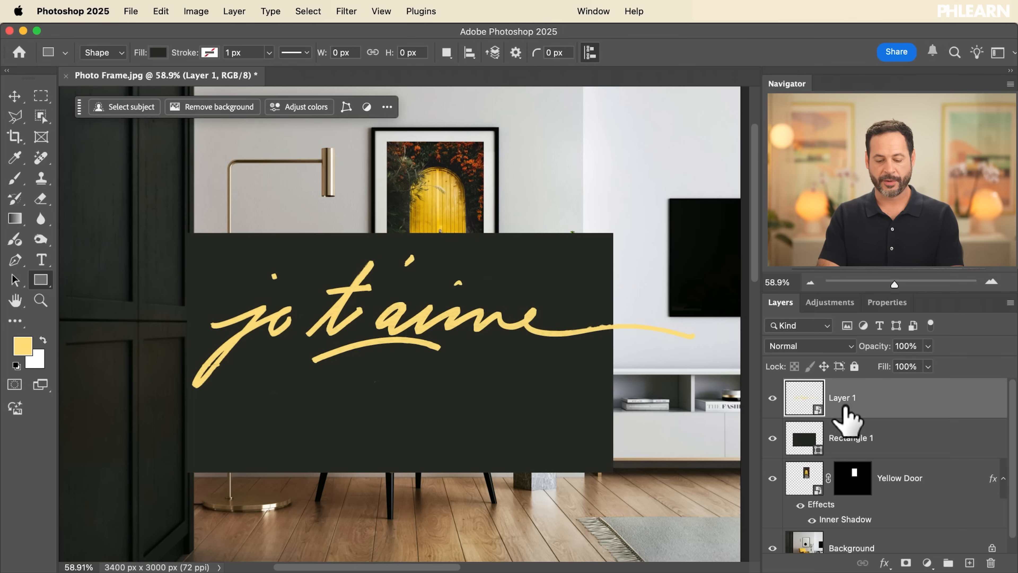
key("super+t")
left_click_drag(705, 254, 452, 326)
key("Return")
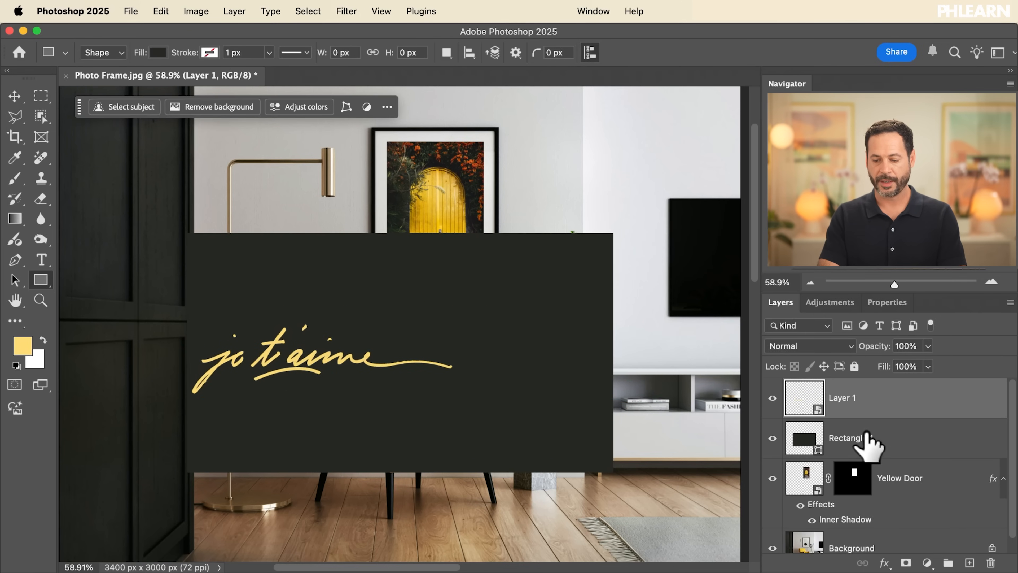
Select Rectangle 1 together with Layer 1 and move both slightly up and to the right
left_click(866, 439, "shift")
key("v")
left_click_drag(333, 413, 396, 392)
scroll(396, 393, "up", 5)
scroll(325, 376, "right", 3)
scroll(325, 377, "down", 1)
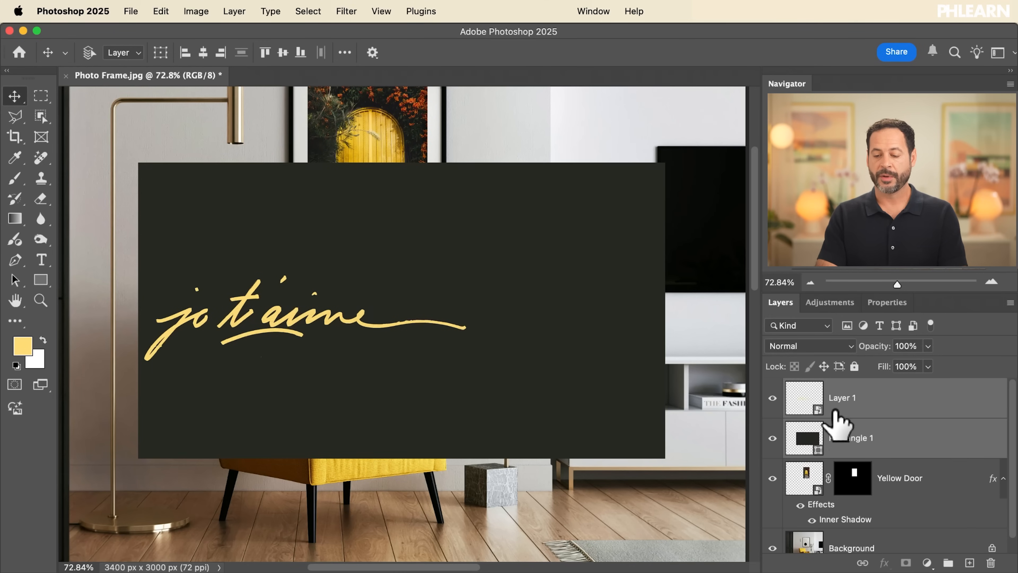
Rename Layer 1 as Signature and move the lettering up near the upper-left corner of the dark rectangle
left_click(835, 410)
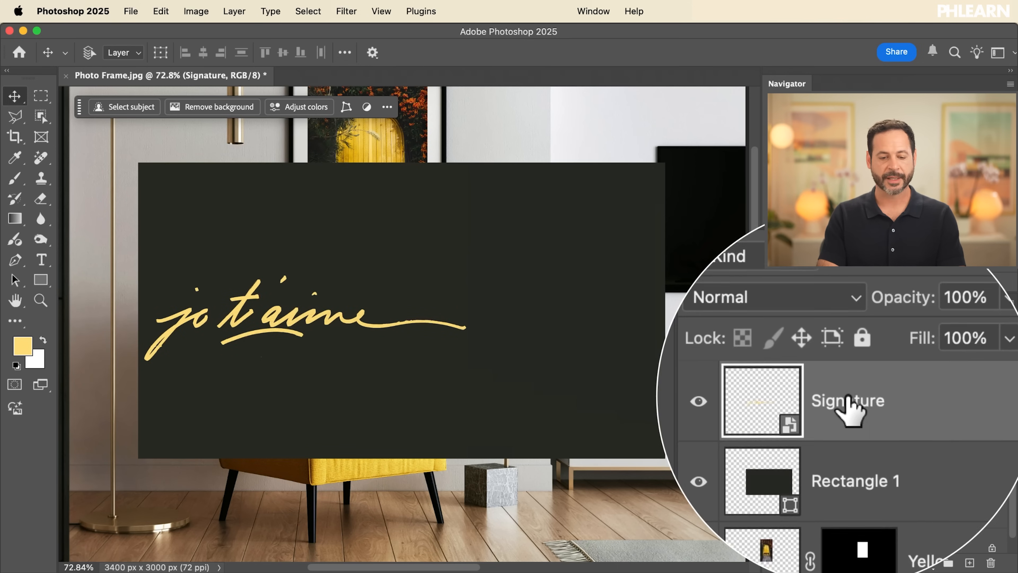
mouse_move(402, 363)
left_mouse_down()
mouse_move(440, 302)
mouse_move(413, 266)
left_mouse_up()
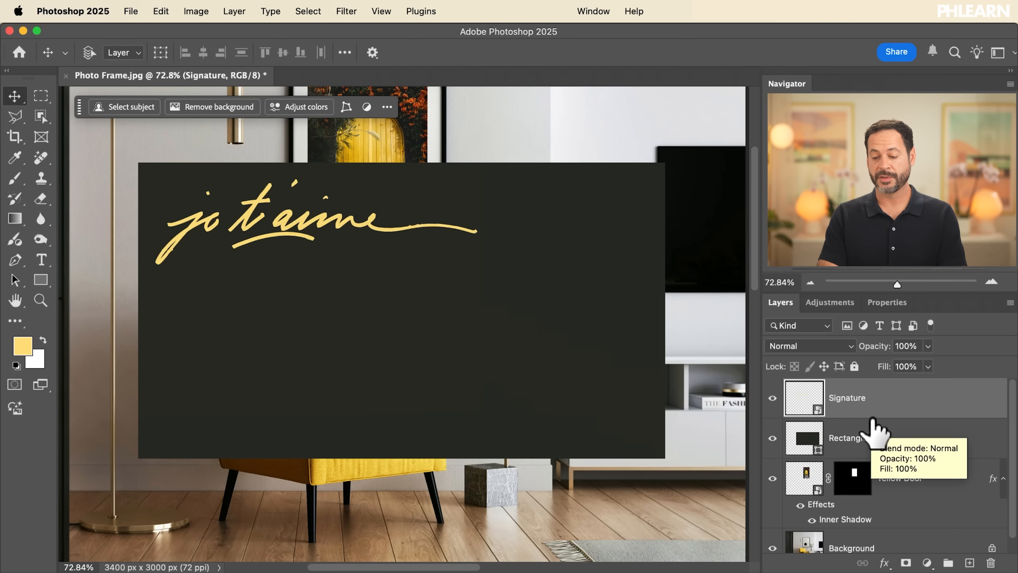
Select the Signature and Rectangle 1 layers together and try the left, horizontal centre, right, top, vertical centre and bottom alignments
left_click(878, 449, "shift")
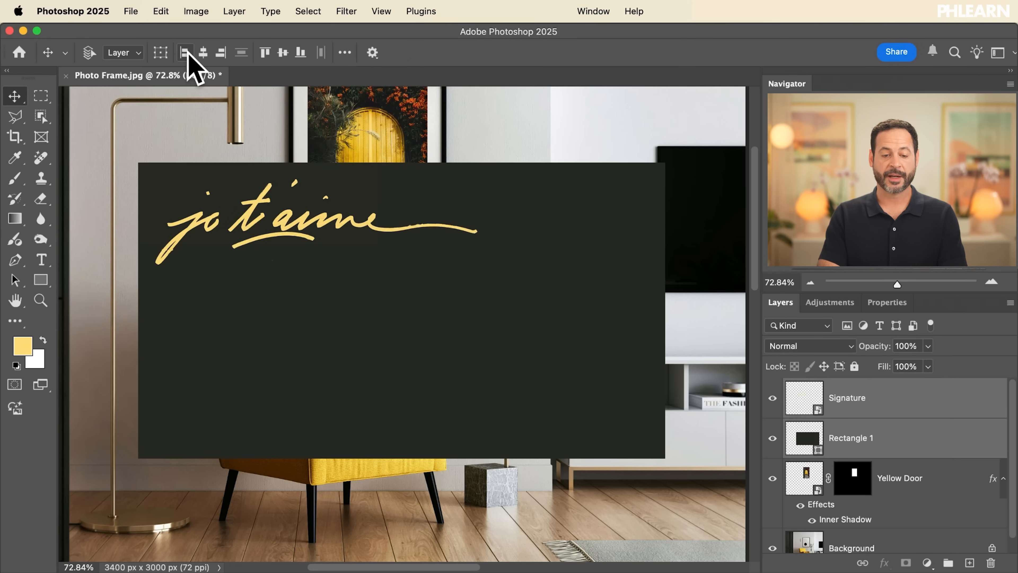
left_click(185, 53)
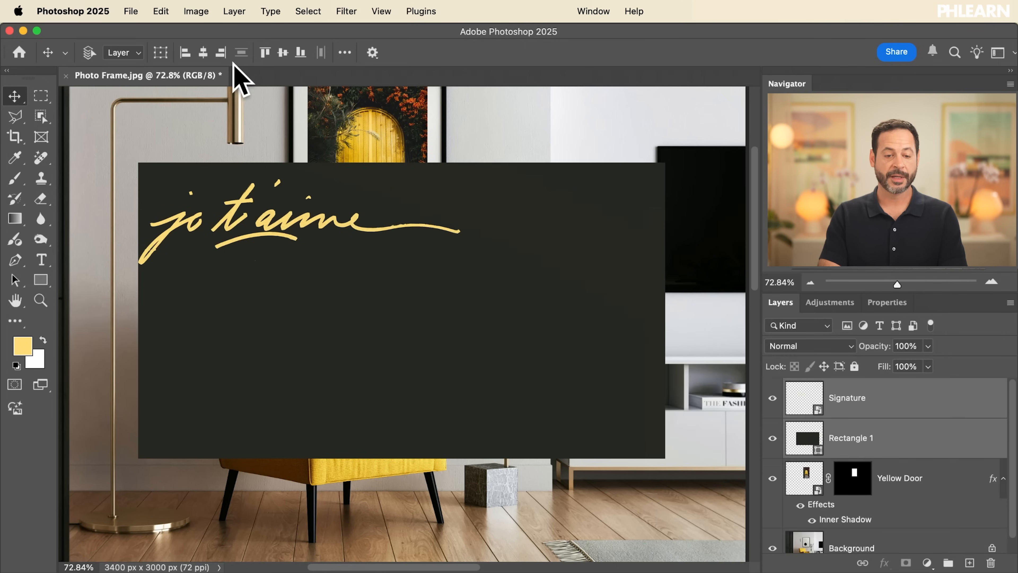
left_click(203, 53)
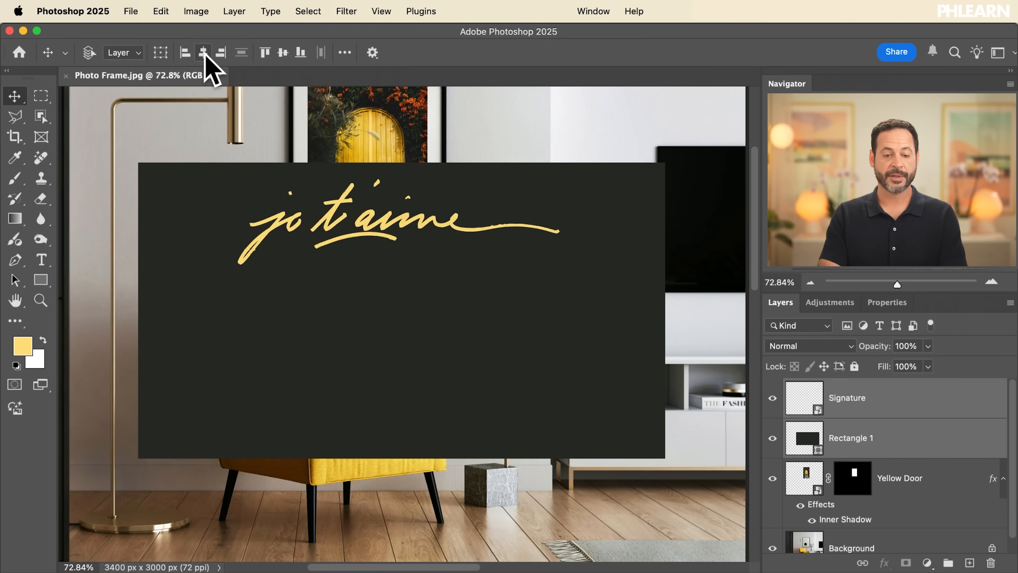
left_click(221, 52)
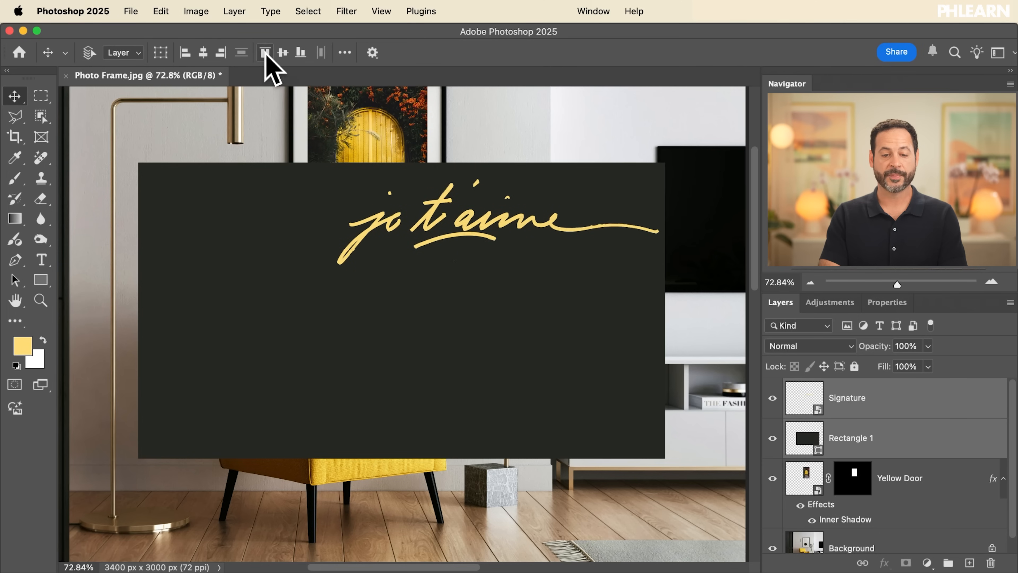
left_click(265, 53)
left_click(282, 53)
left_click(300, 52)
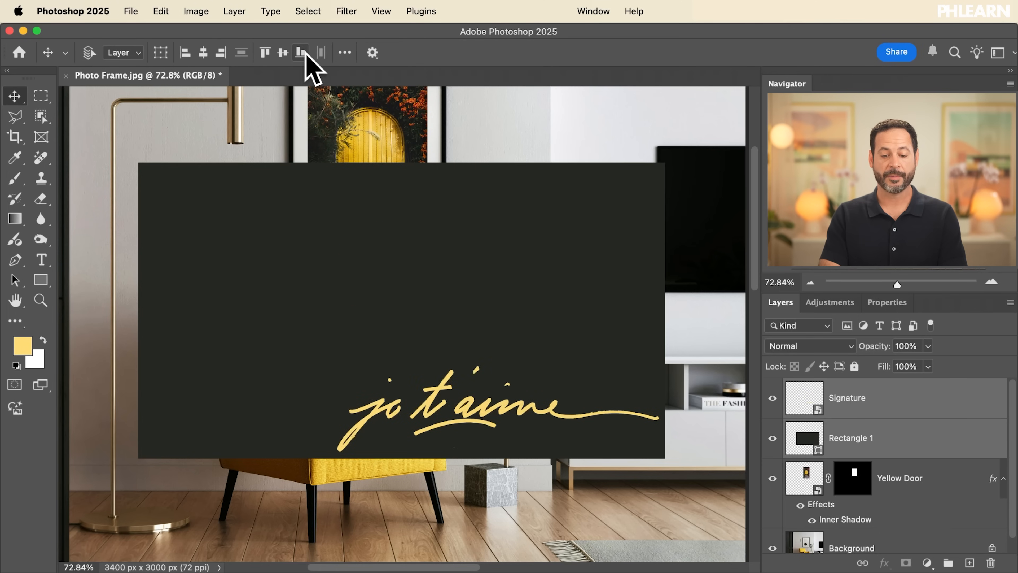
Centre the lettering horizontally and vertically within the dark rectangle
left_click(203, 53)
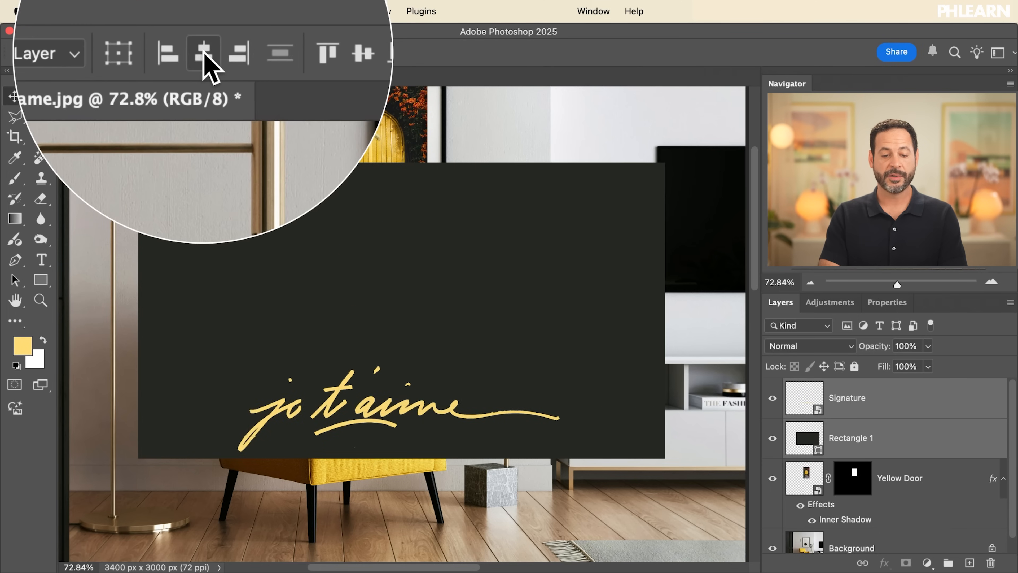
left_click(282, 53)
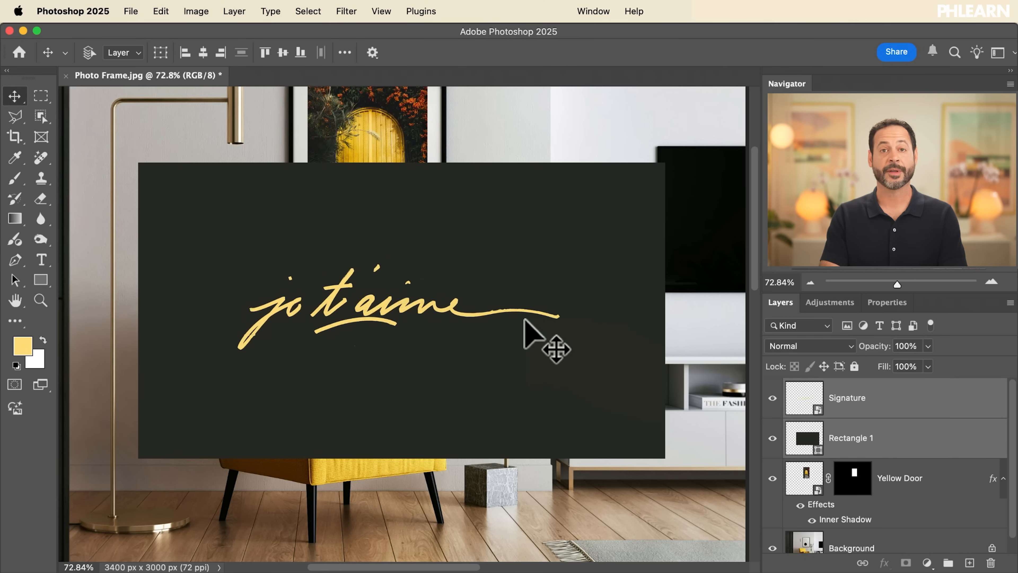
scroll(549, 328, "down", 3)
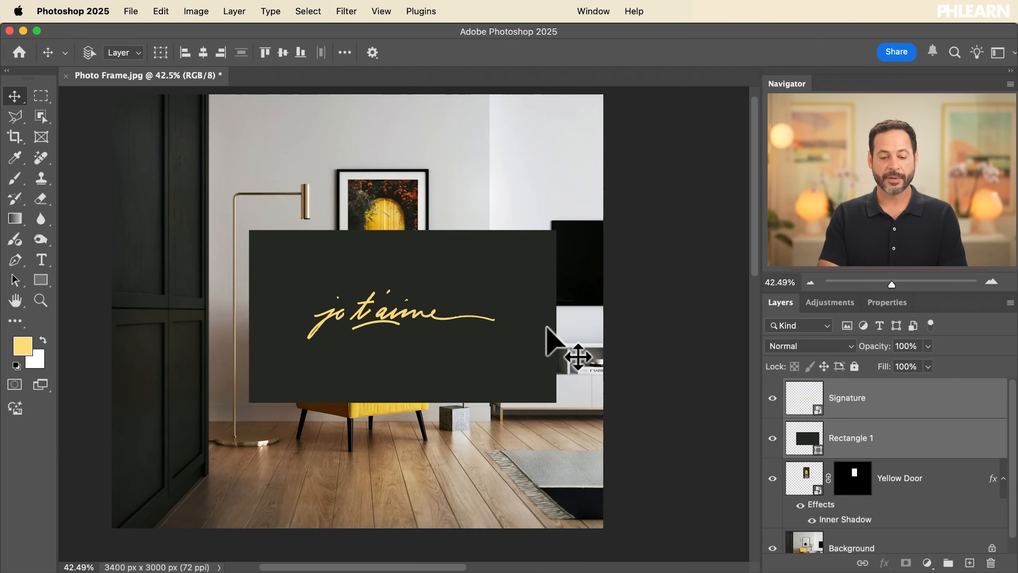
scroll(521, 337, "up", 2)
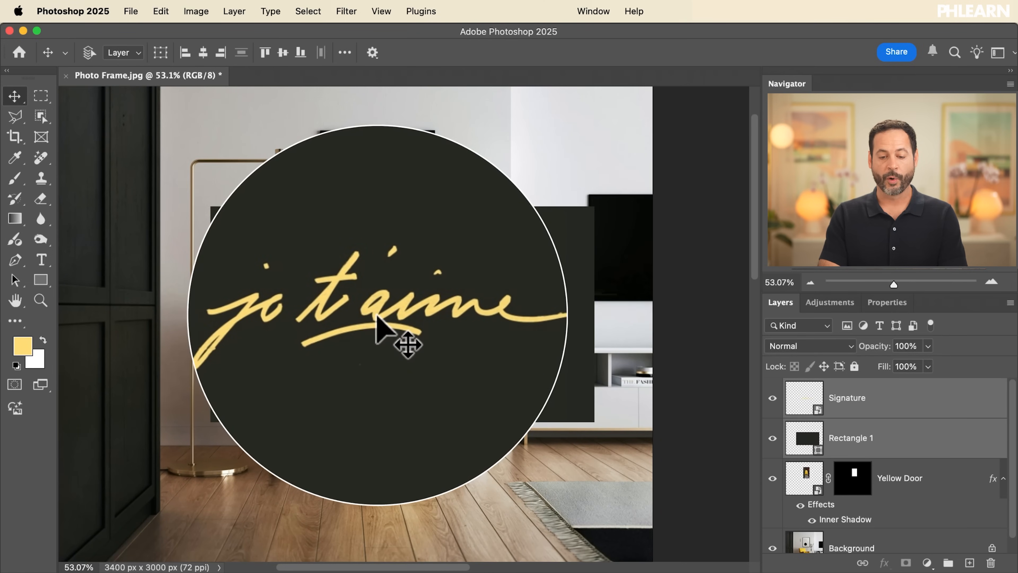
Move only the lettering partly off the rectangle over the cabinet, and align it with Rectangle 1 by horizontal and vertical centres
left_click(880, 401)
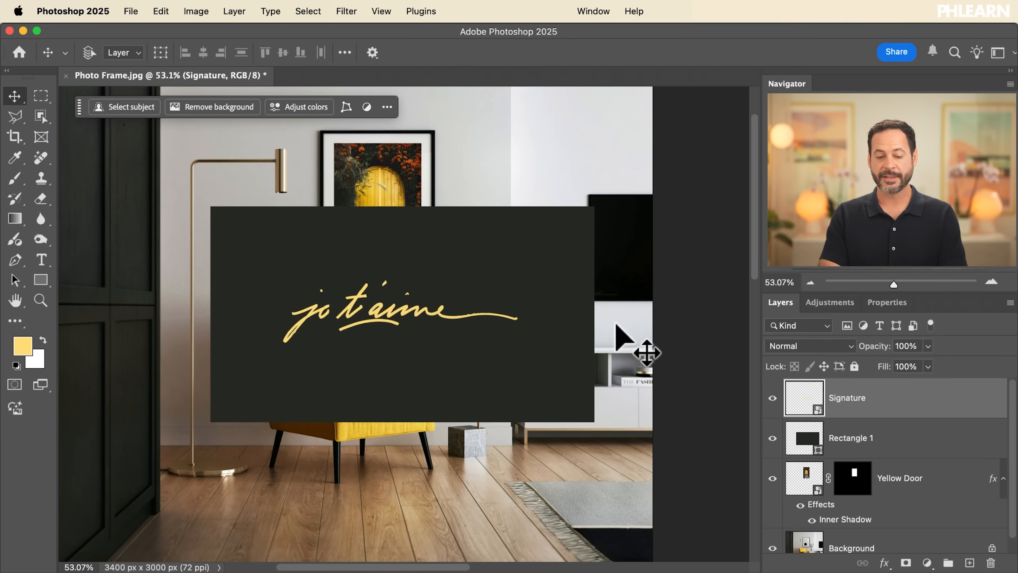
mouse_move(498, 304)
left_mouse_down()
mouse_move(368, 234)
mouse_move(295, 218)
mouse_move(285, 265)
left_mouse_up()
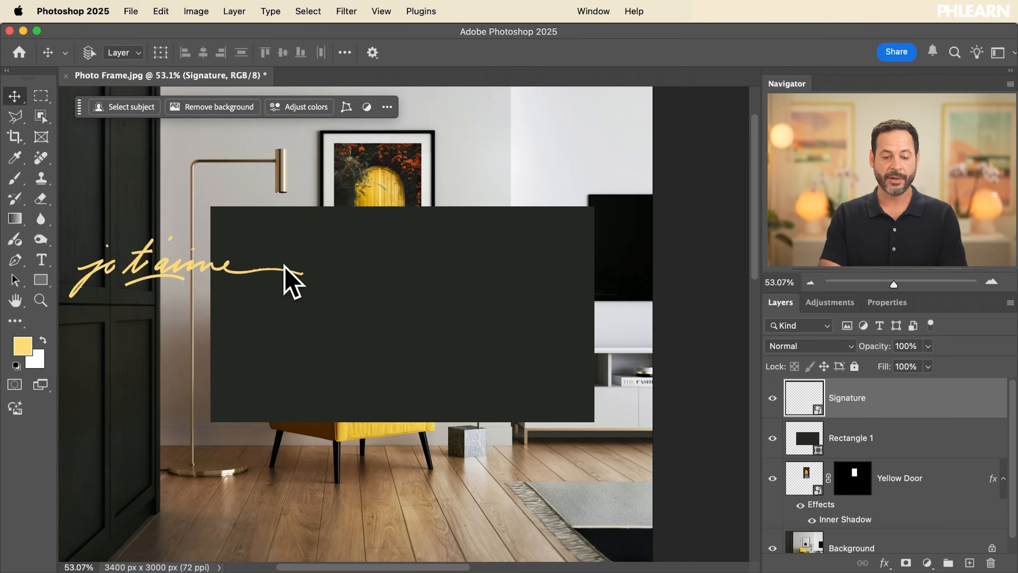
left_click(882, 439, "shift")
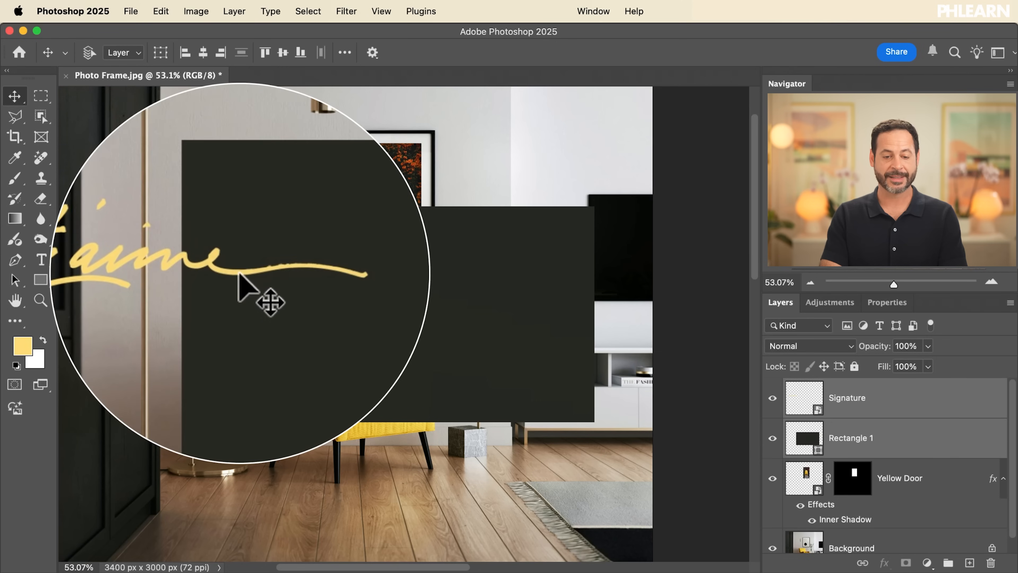
left_click(203, 52)
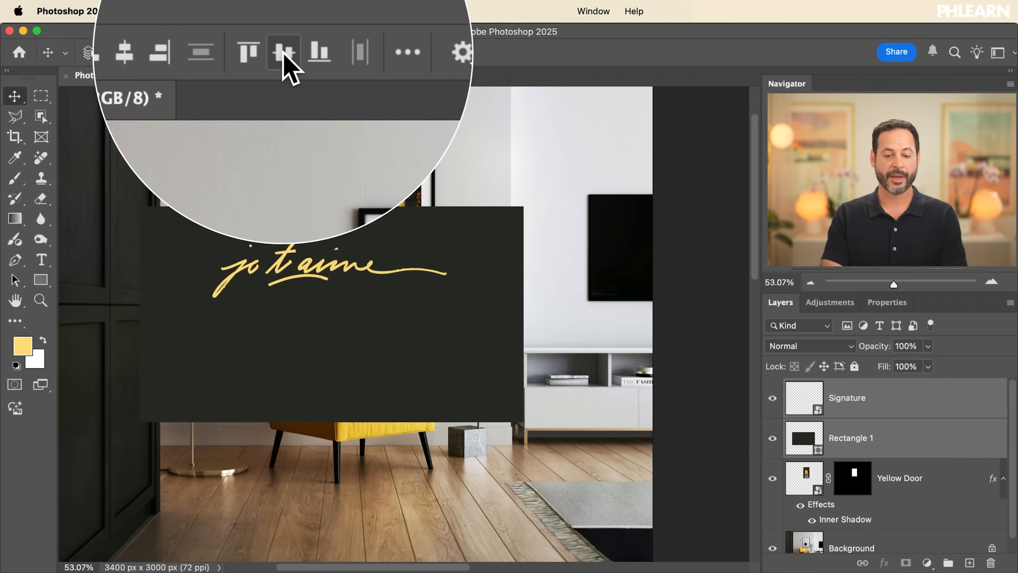
left_click(283, 52)
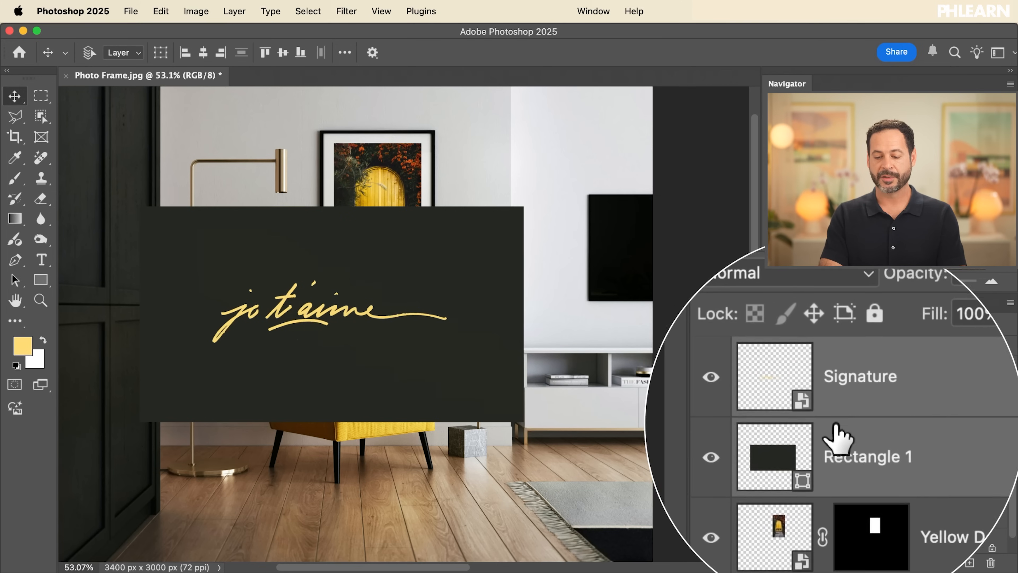
Try bottom and right alignment on the two layers, recentre them both ways, and move them together slightly to the right
left_click(300, 53)
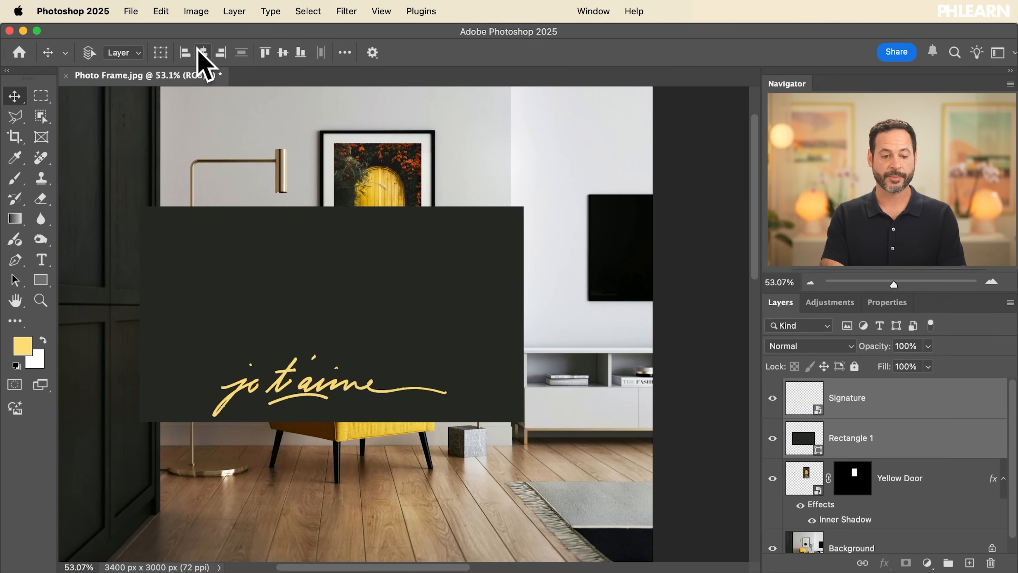
left_click(222, 53)
left_click(202, 53)
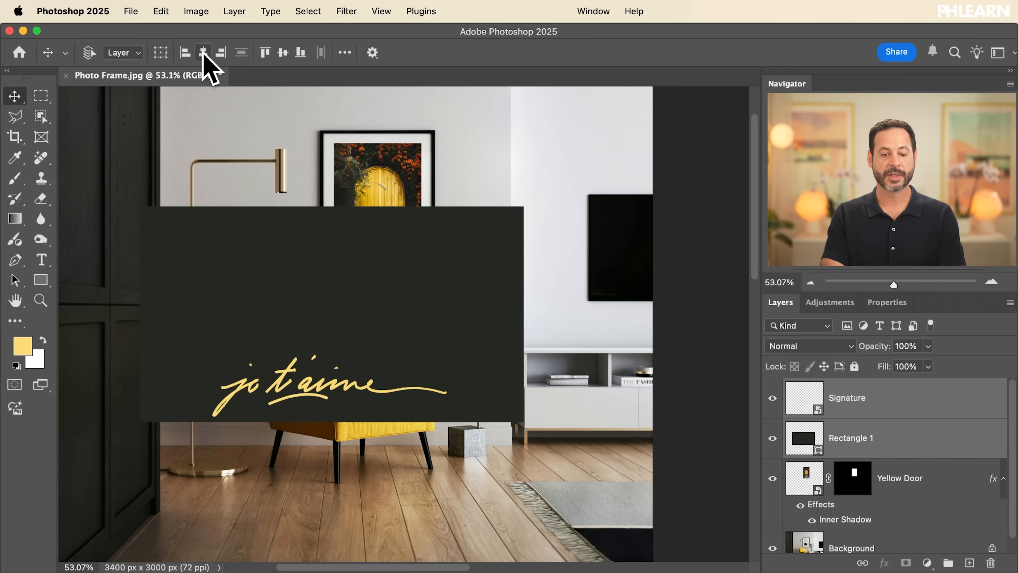
left_click(288, 53)
mouse_move(401, 332)
left_mouse_down()
mouse_move(504, 413)
mouse_move(429, 359)
mouse_move(479, 359)
mouse_move(443, 337)
left_mouse_up()
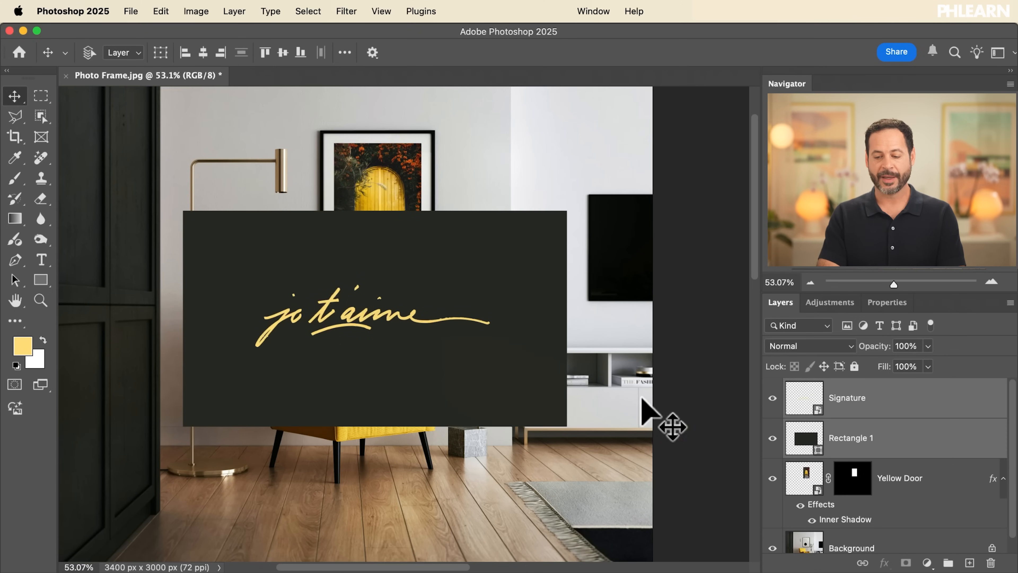
Move the Signature lettering to the upper-left corner of the canvas and Rectangle 1 to the lower-right corner
left_click(888, 419)
mouse_move(595, 415)
left_mouse_down()
mouse_move(498, 364)
mouse_move(364, 220)
left_mouse_up()
left_click(847, 451)
left_click_drag(363, 280, 557, 425)
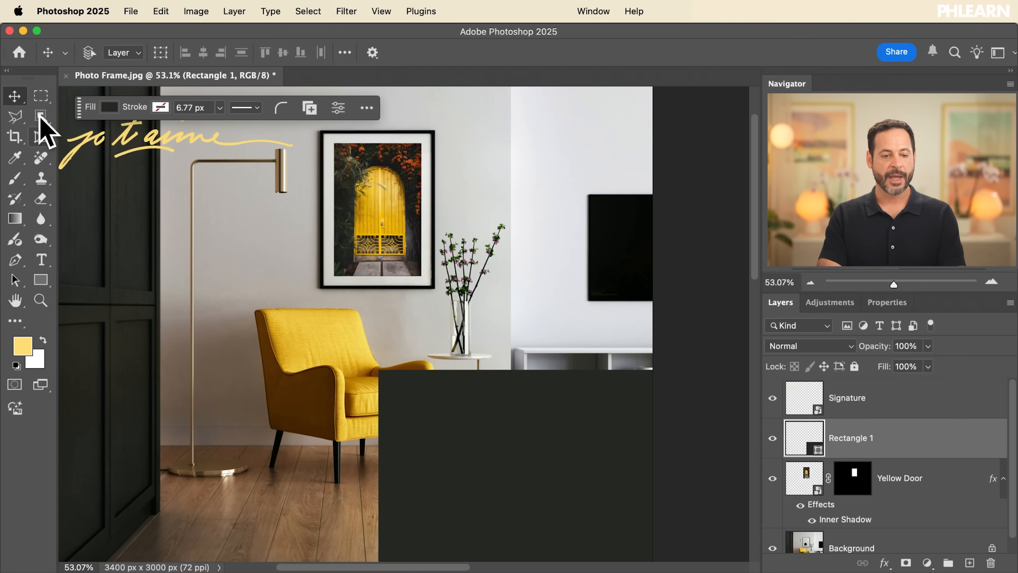
Draw a square marquee selection overlapping the framed picture and the chair, and switch back to the Move tool
left_click(41, 95)
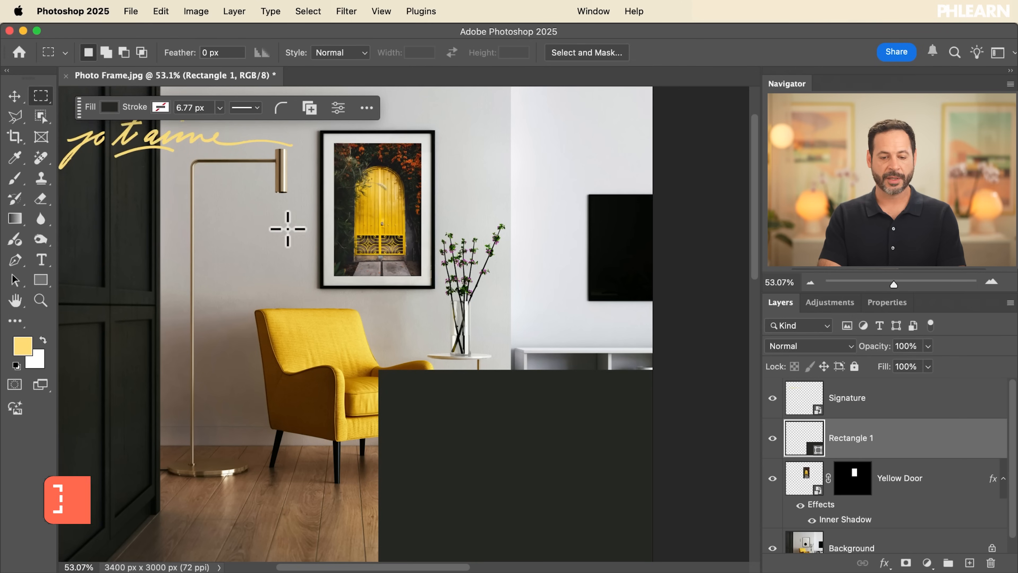
left_click_drag(242, 193, 500, 352)
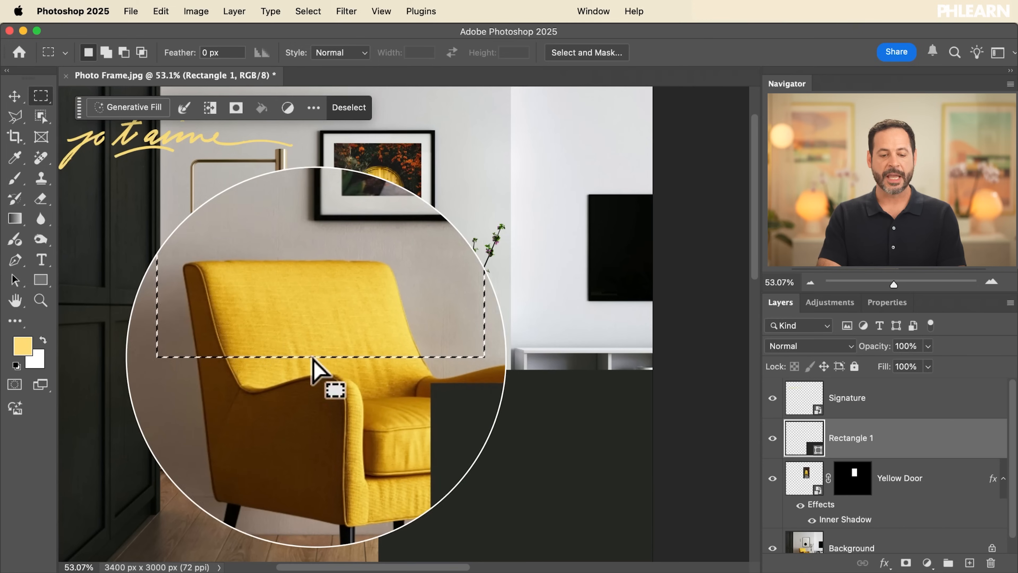
left_click(15, 97)
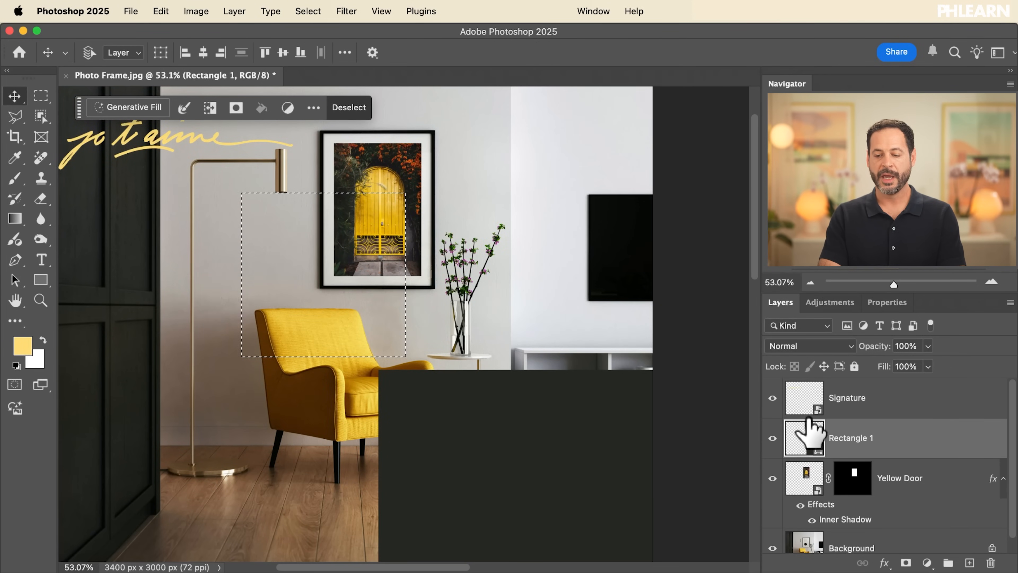
Align Rectangle 1 and the Signature layer, one after the other, to the selection by horizontal and vertical centres
left_click(841, 409)
left_click(840, 437)
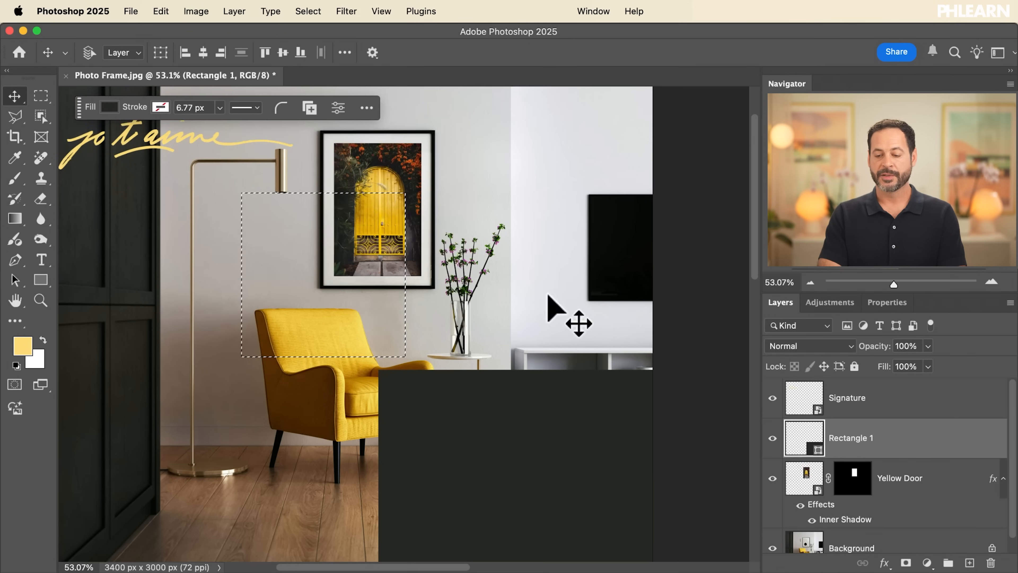
left_click(203, 52)
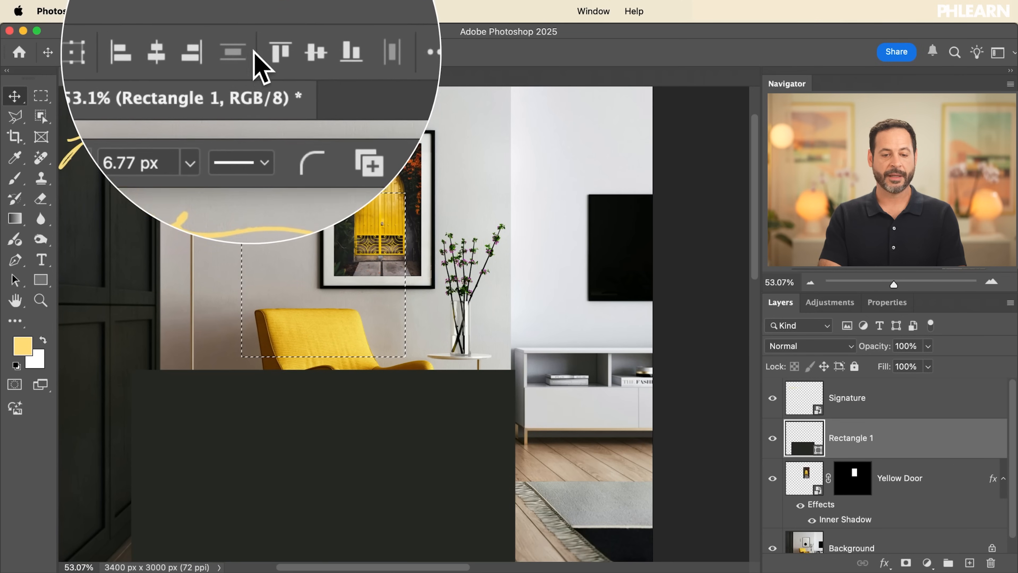
left_click(283, 53)
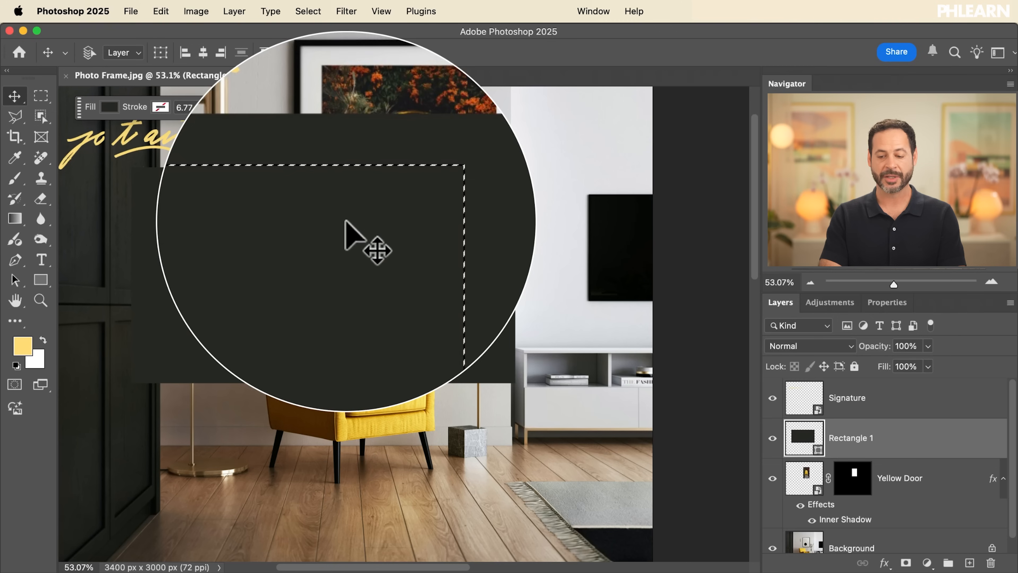
left_click(870, 401)
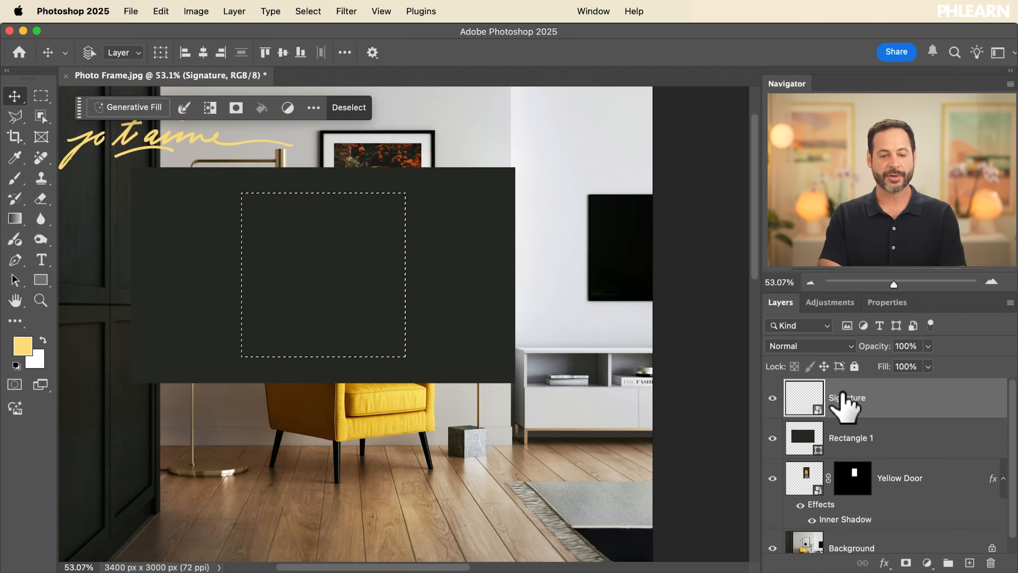
left_click(204, 55)
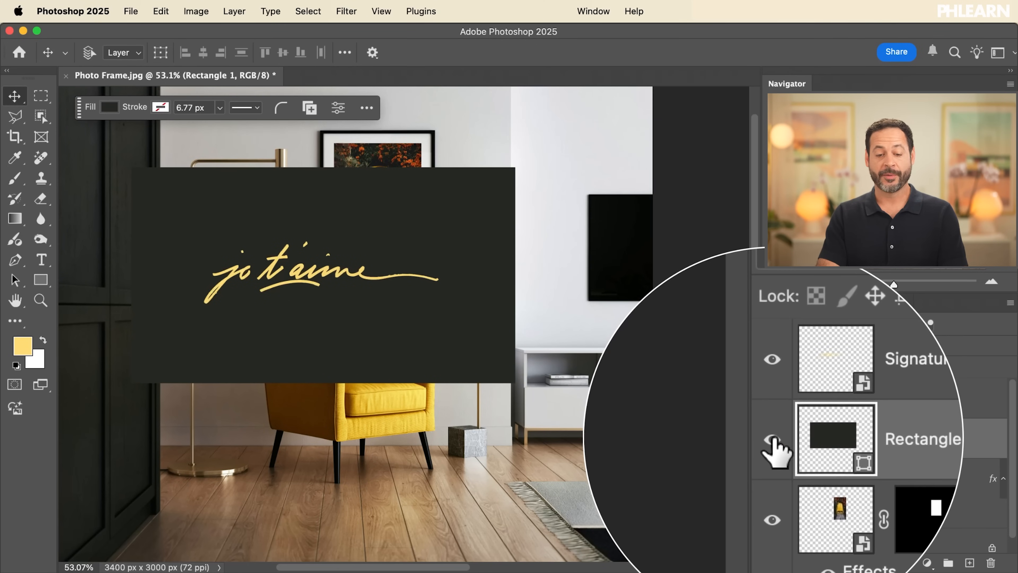
Hide Rectangle 1 and scale the Signature lettering to 17.72% in width and height with Free Transform
left_click(772, 438)
left_click(829, 406)
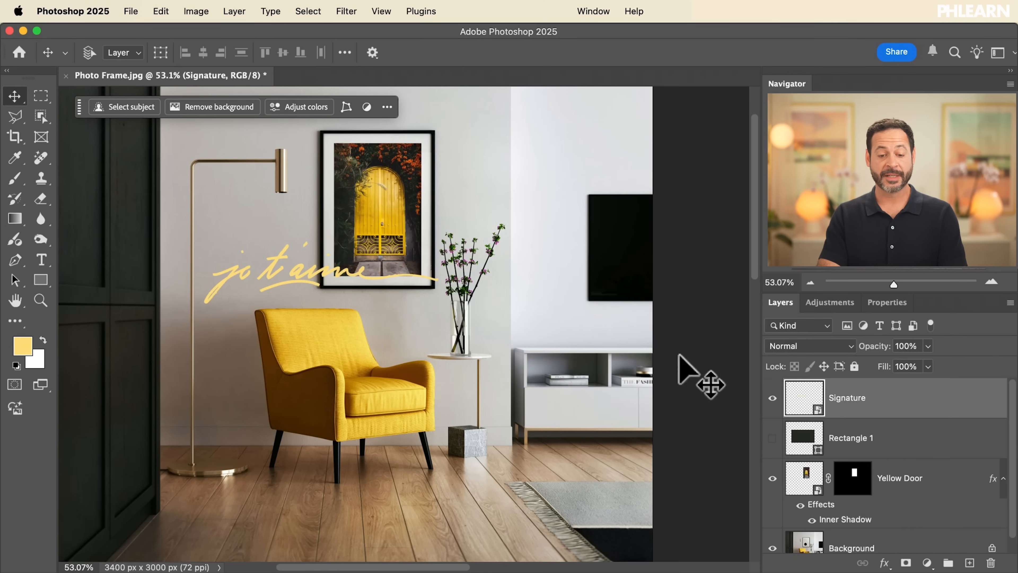
key("super")
key("super+t")
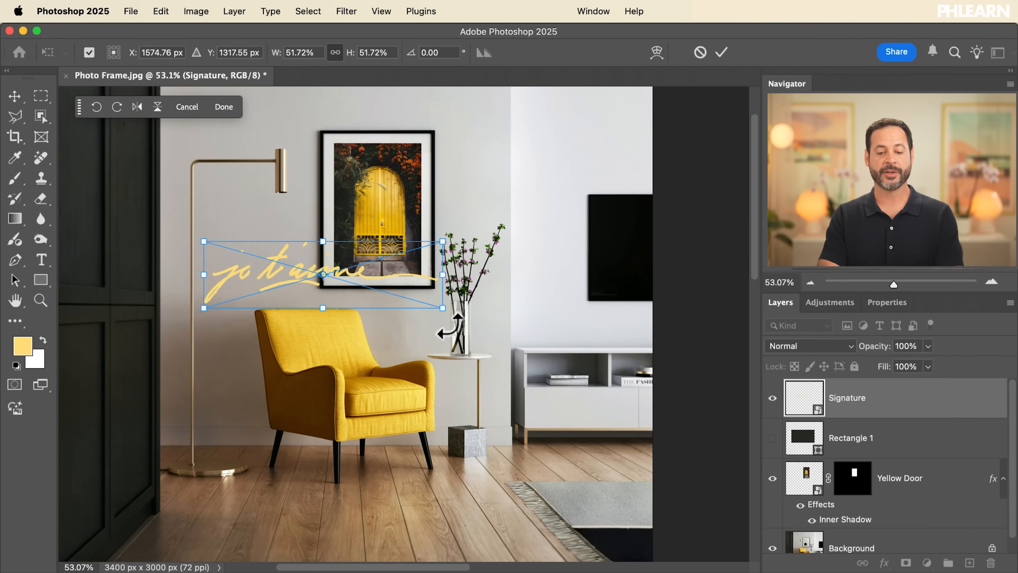
left_click_drag(332, 55, 324, 57)
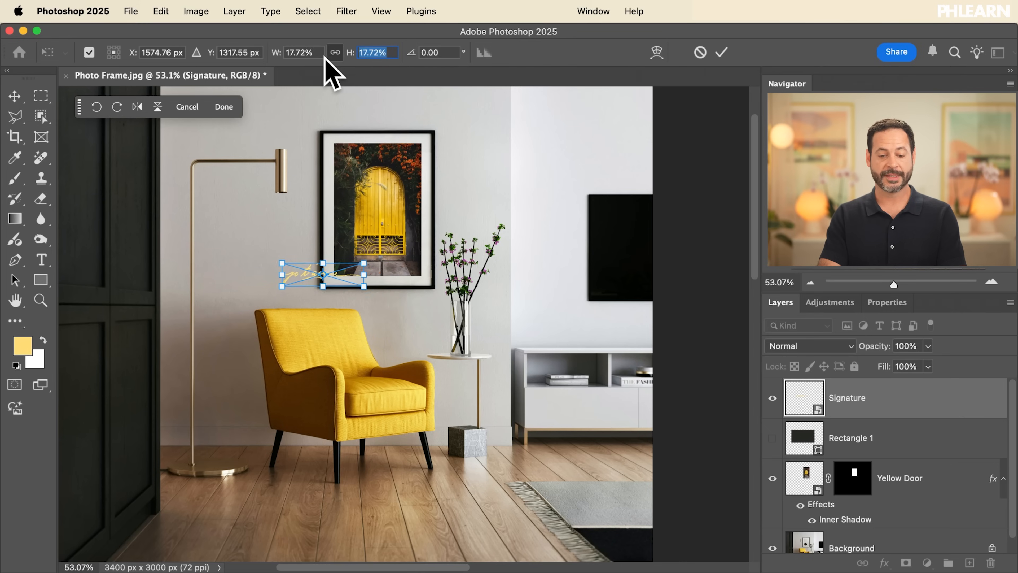
key("Return")
Move the lettering into the framed picture, scale it down further with Free Transform, and place it above the door's arch
left_click_drag(355, 267, 403, 261)
key("super+plus")
key("super+plus")
key("super+plus")
scroll(403, 261, "up", 11)
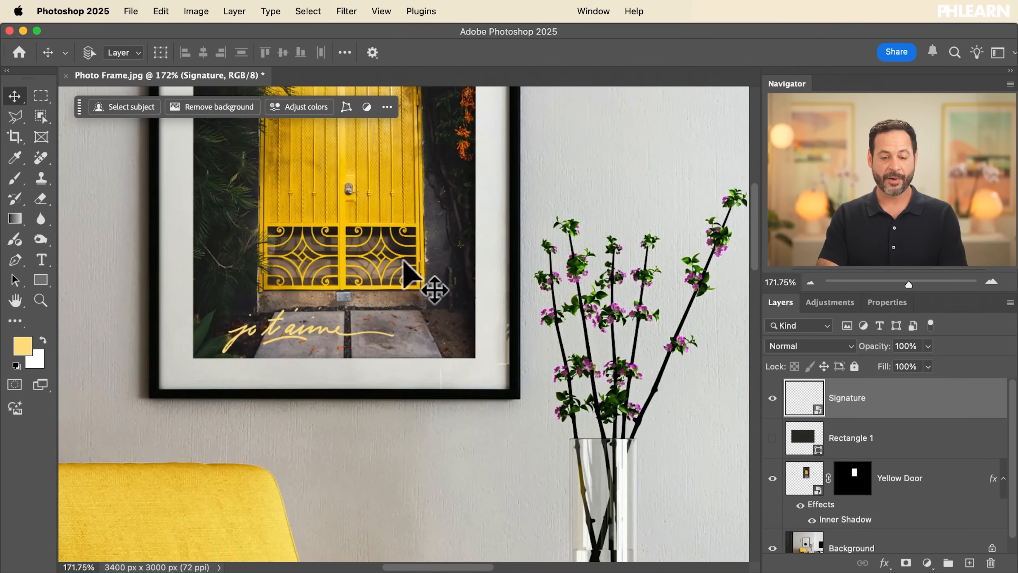
scroll(337, 413, "down", 4)
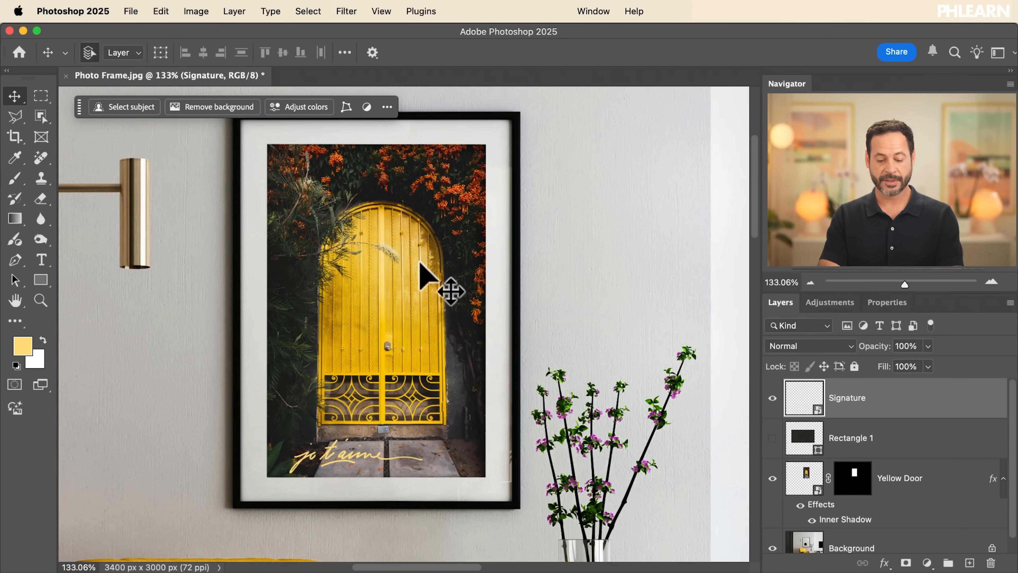
key("super+t")
mouse_move(420, 434)
left_mouse_down()
mouse_move(386, 437)
mouse_move(375, 455)
mouse_move(415, 362)
mouse_move(407, 205)
mouse_move(426, 225)
left_mouse_up()
key("Return")
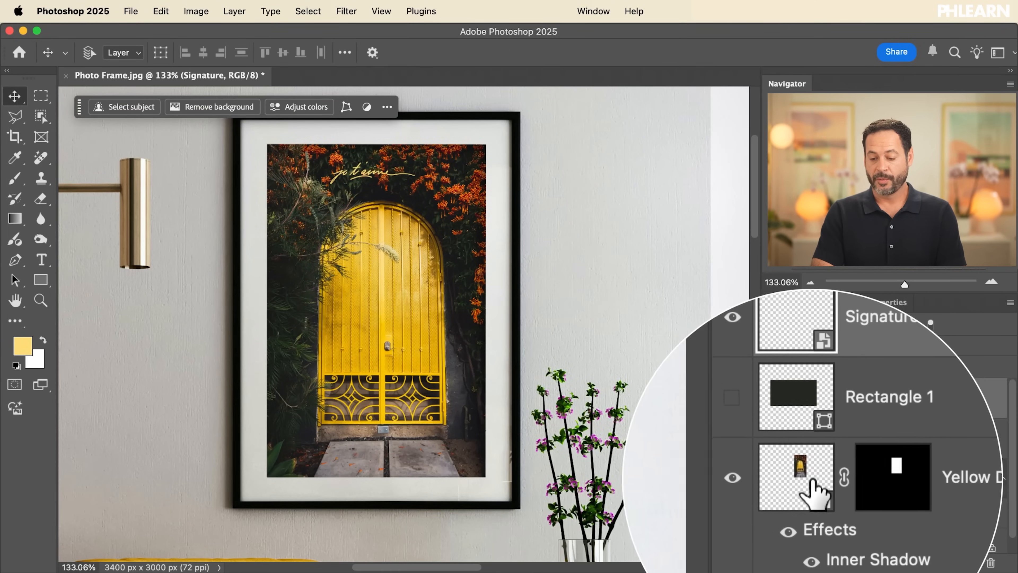
Load the Yellow Door layer mask as a selection and make the Signature layer active
left_click(801, 481)
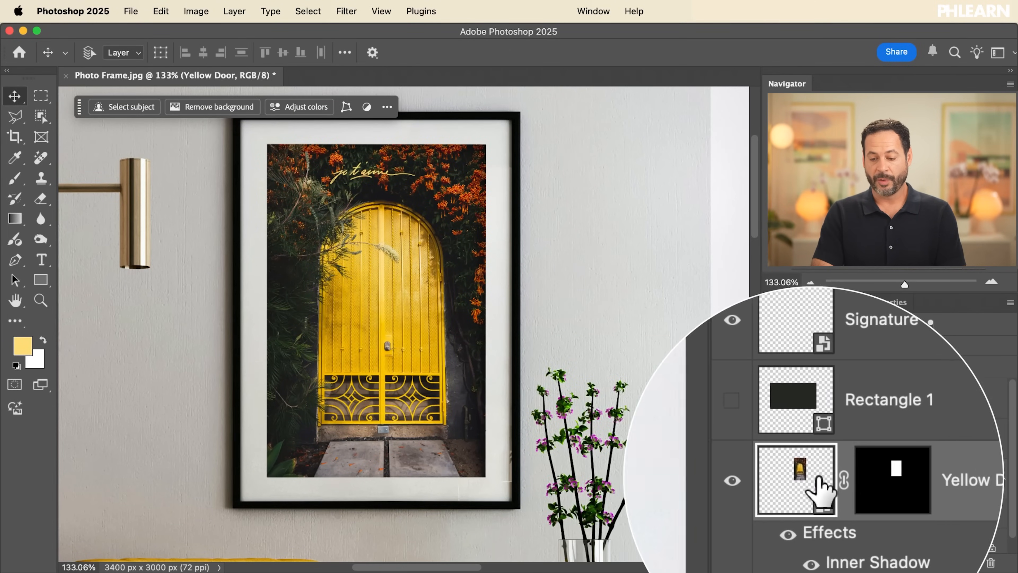
left_click(884, 493)
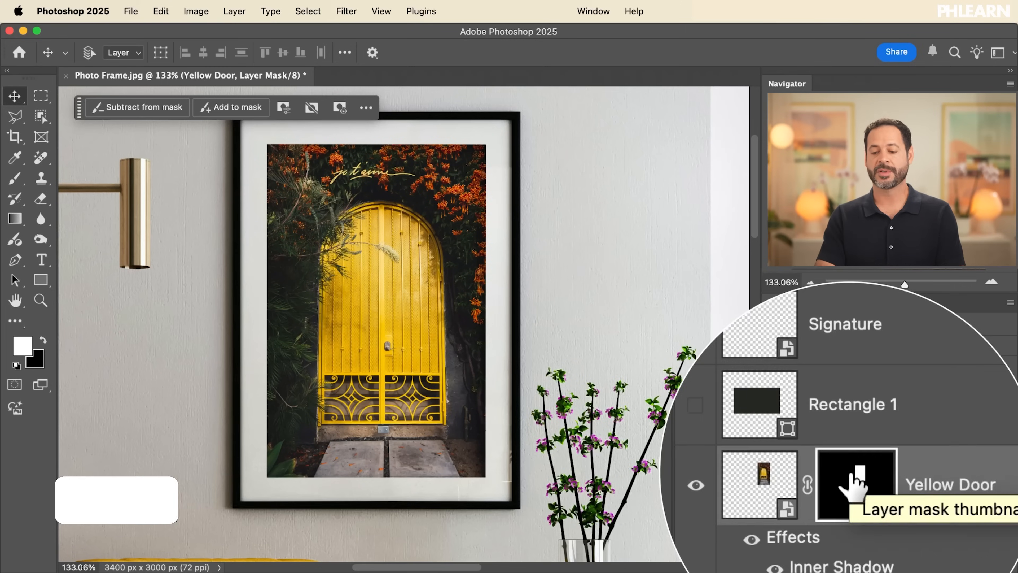
left_click(852, 471, "super")
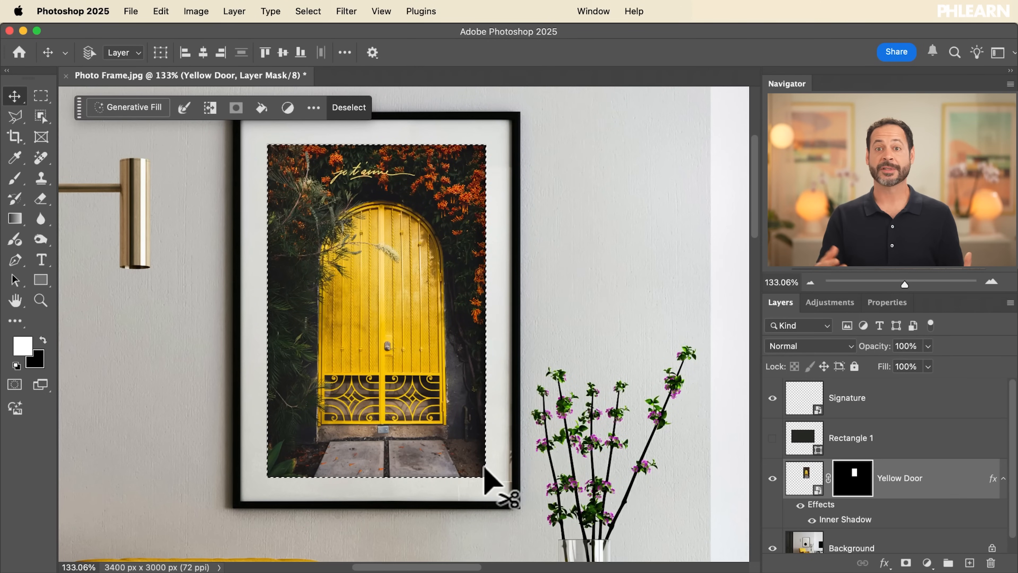
left_click(846, 397)
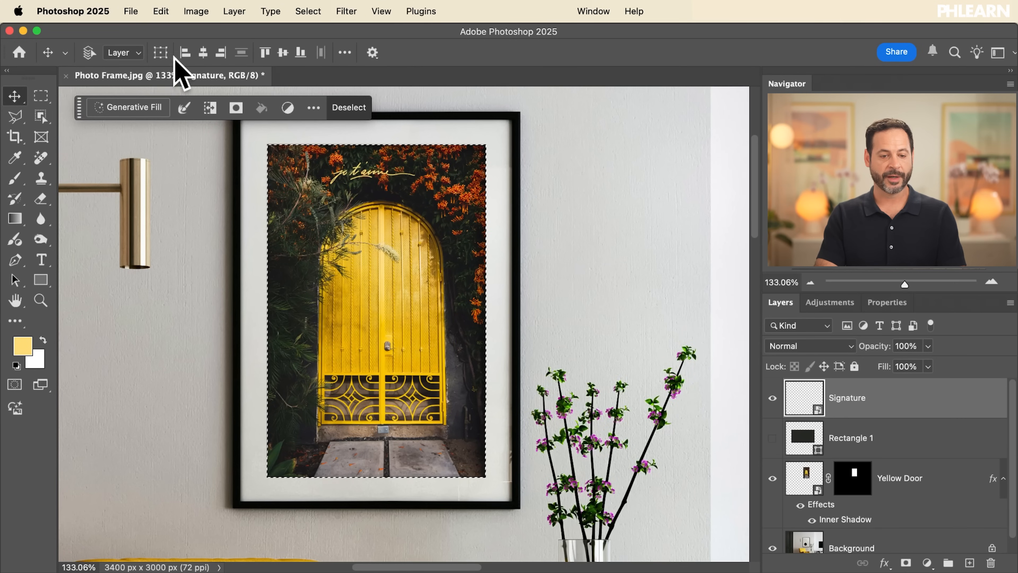
Try aligning the lettering to the right and bottom edges of the picture selection
scroll(290, 179, "up", 5)
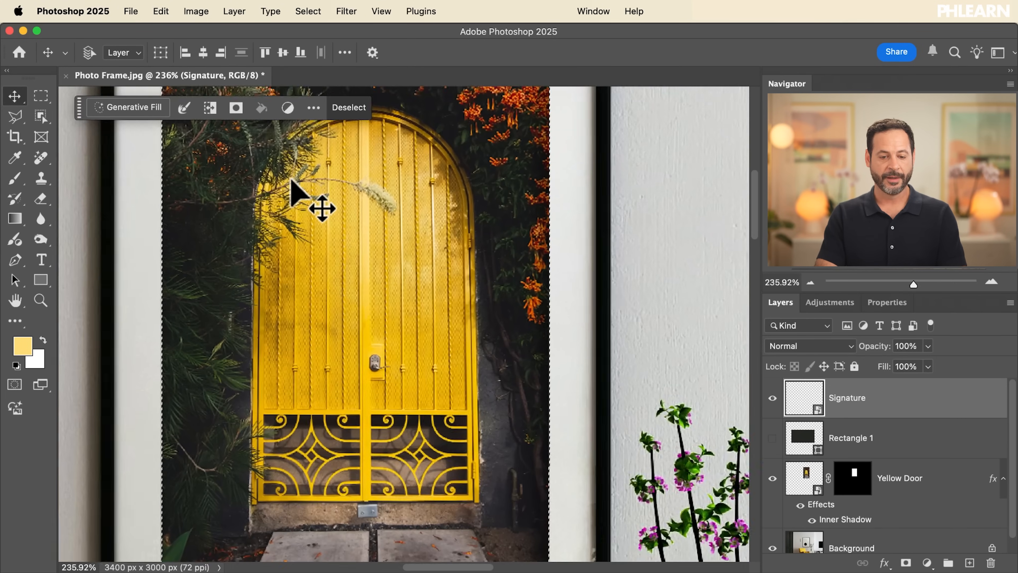
scroll(290, 180, "up", 4)
scroll(290, 180, "up", 3)
scroll(290, 179, "up", 3)
scroll(290, 180, "left", 2)
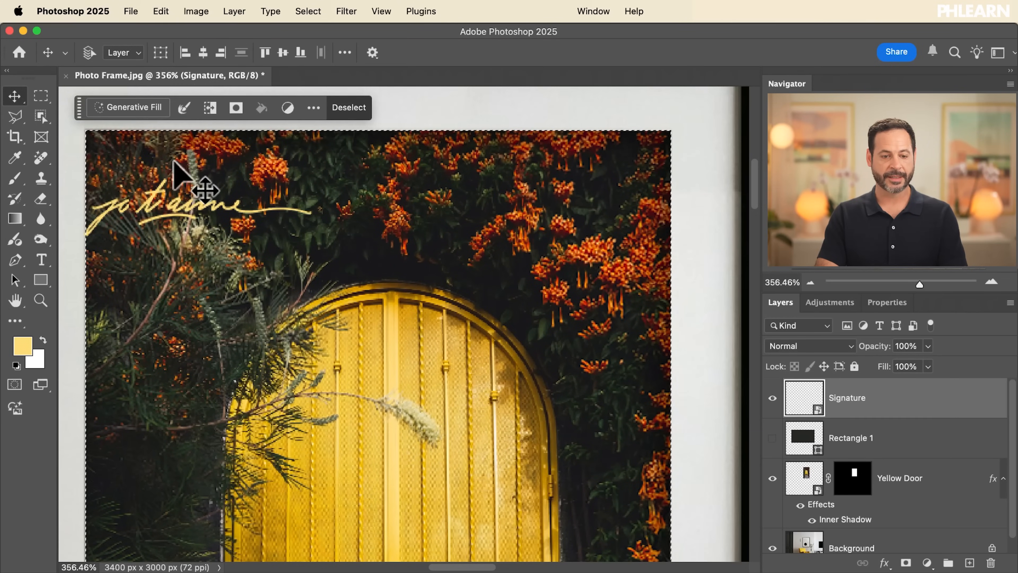
left_click(221, 53)
left_click(301, 53)
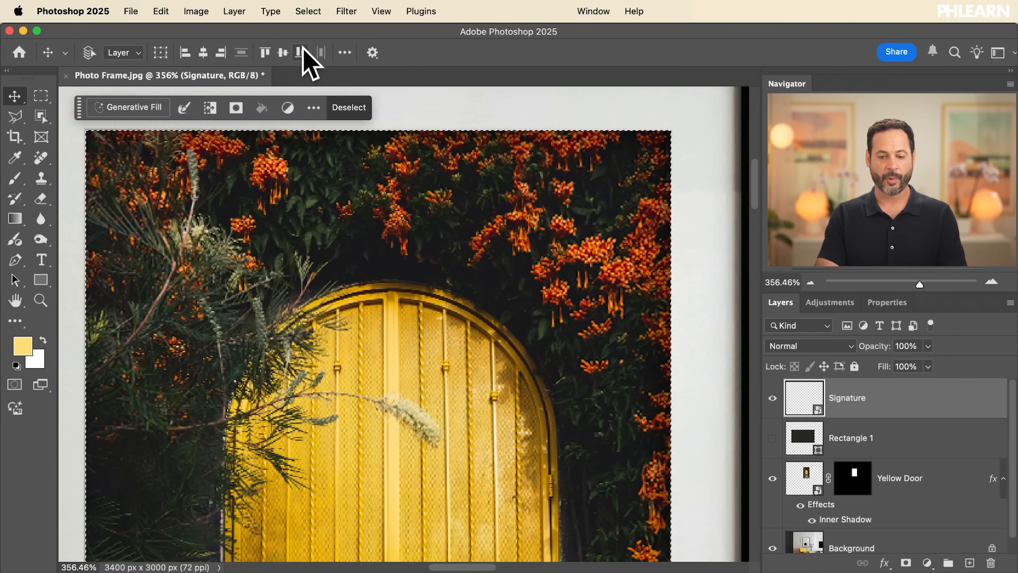
scroll(386, 238, "down", 10)
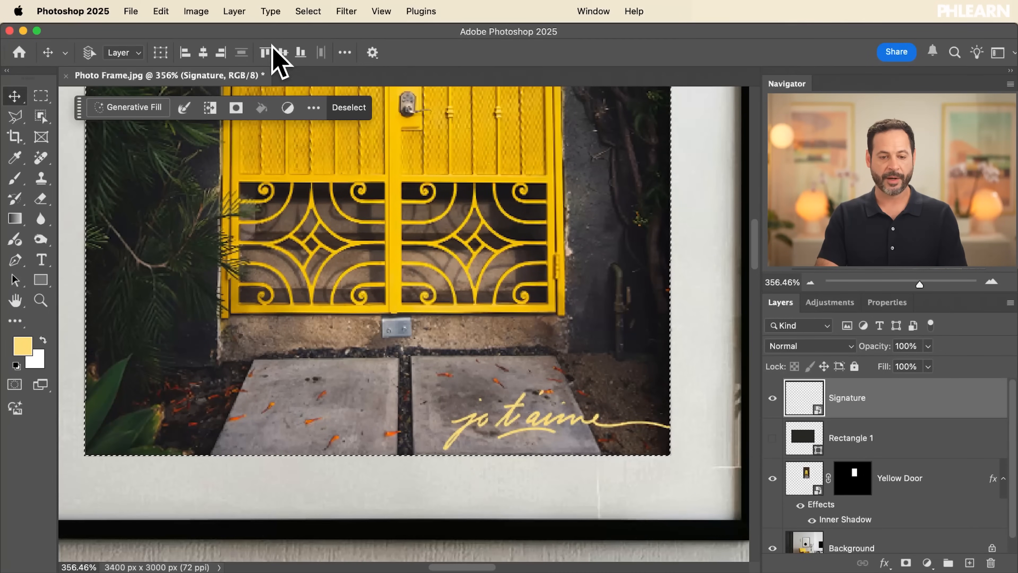
Try horizontal centre, left and vertical centre alignments for the lettering within the picture selection
left_click(203, 52)
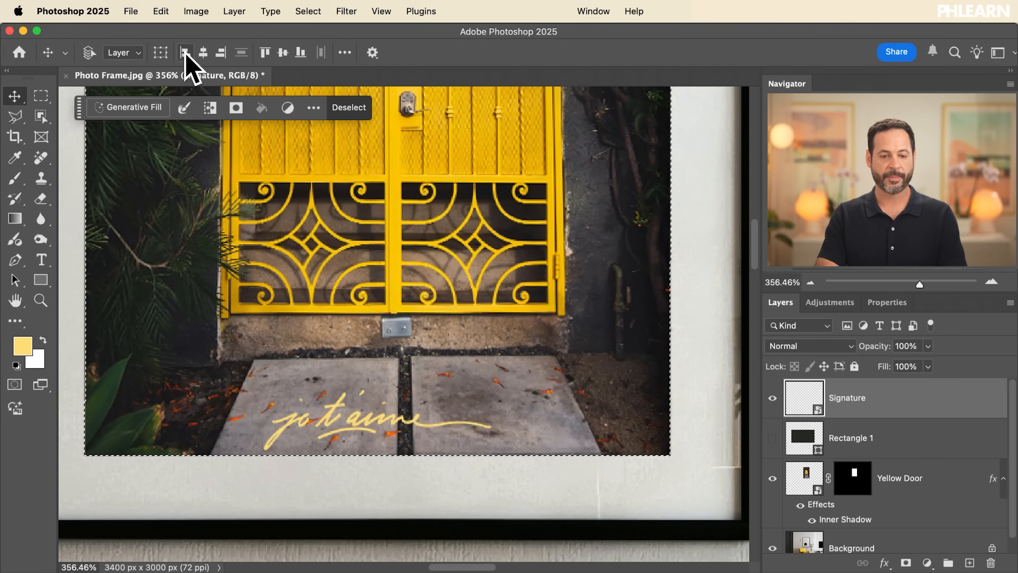
left_click(185, 53)
left_click(282, 52)
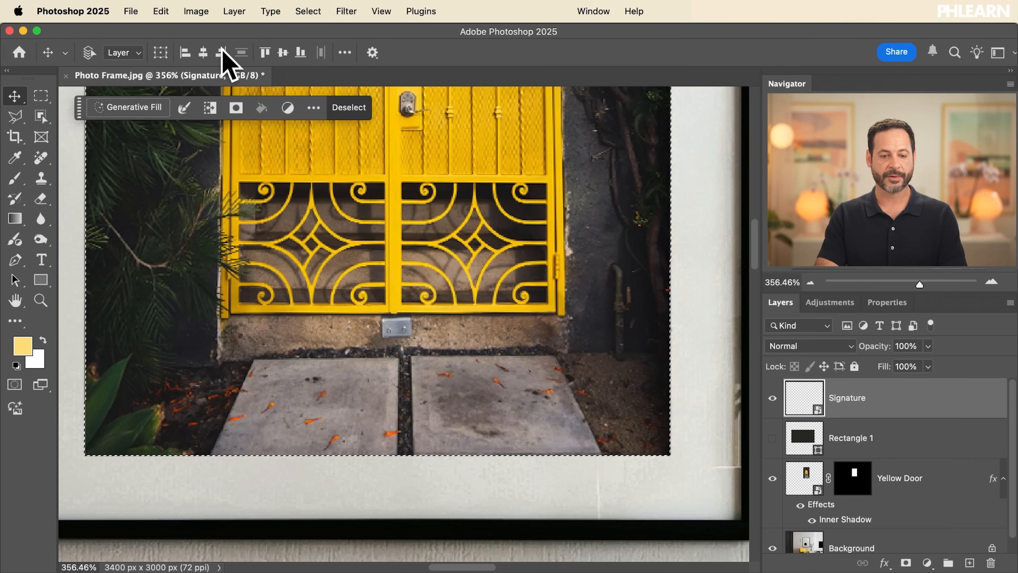
scroll(381, 295, "up", 5)
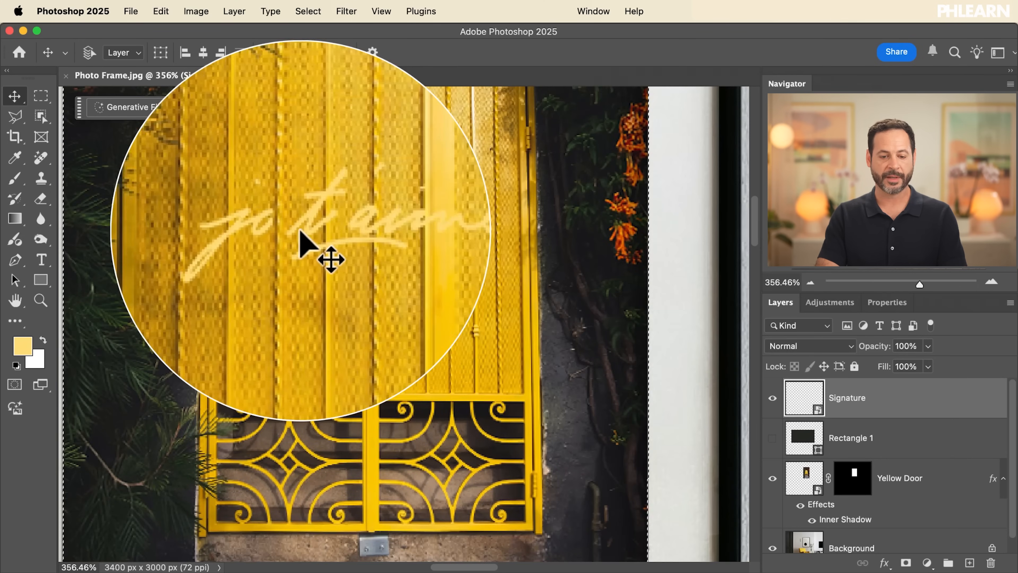
scroll(303, 232, "down", 5)
scroll(303, 232, "up", 5)
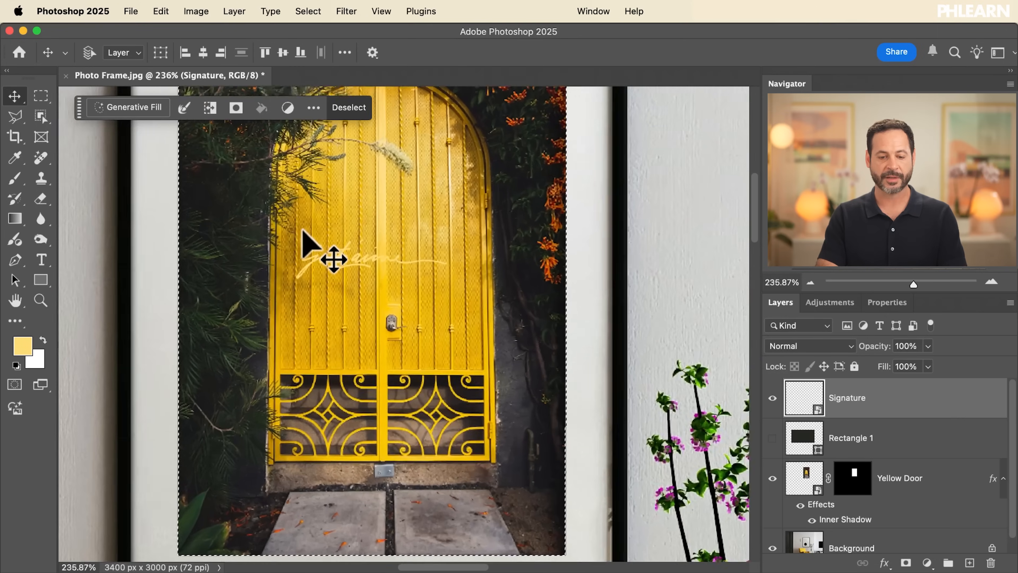
scroll(303, 232, "down", 5)
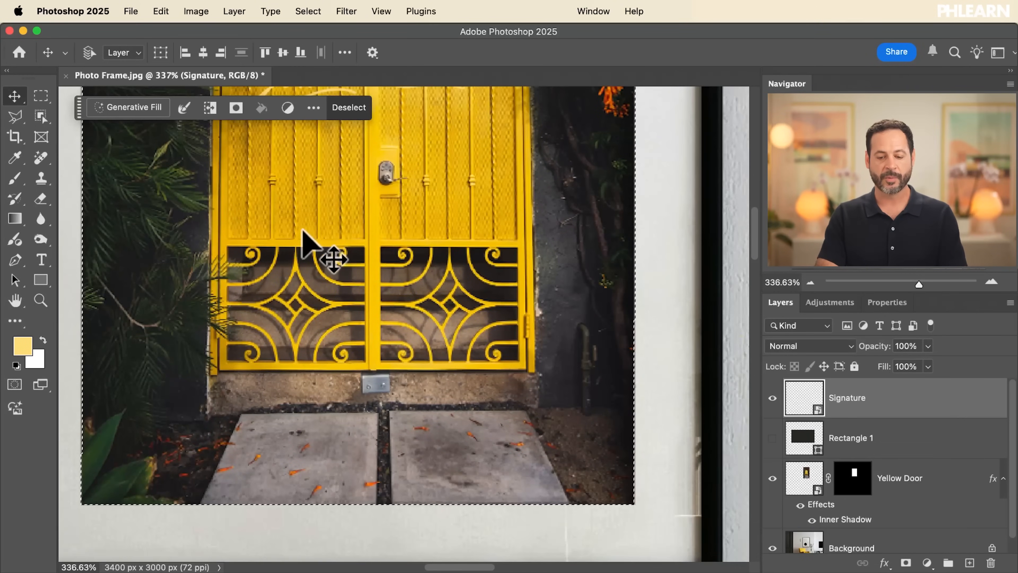
Align the lettering to the picture selection's bottom and right edges, then clear the selection and nudge the lettering slightly left and up
left_click(301, 52)
left_click(221, 52)
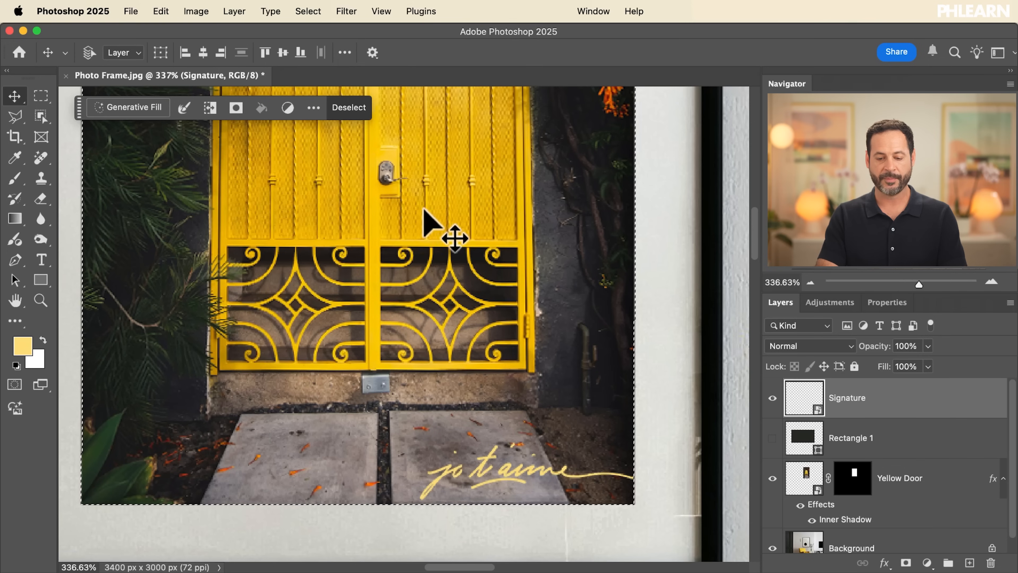
key("Left")
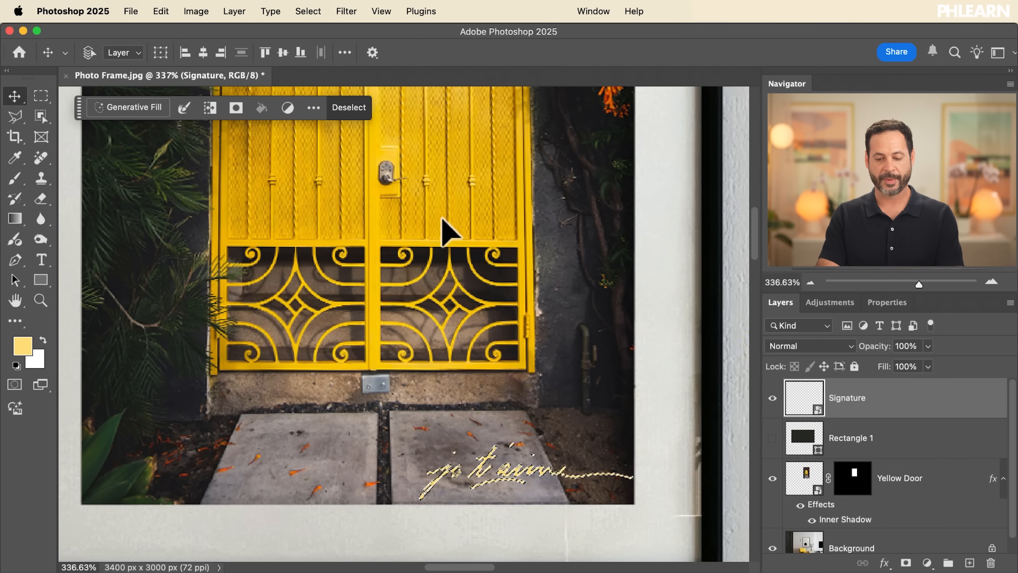
key("super+d")
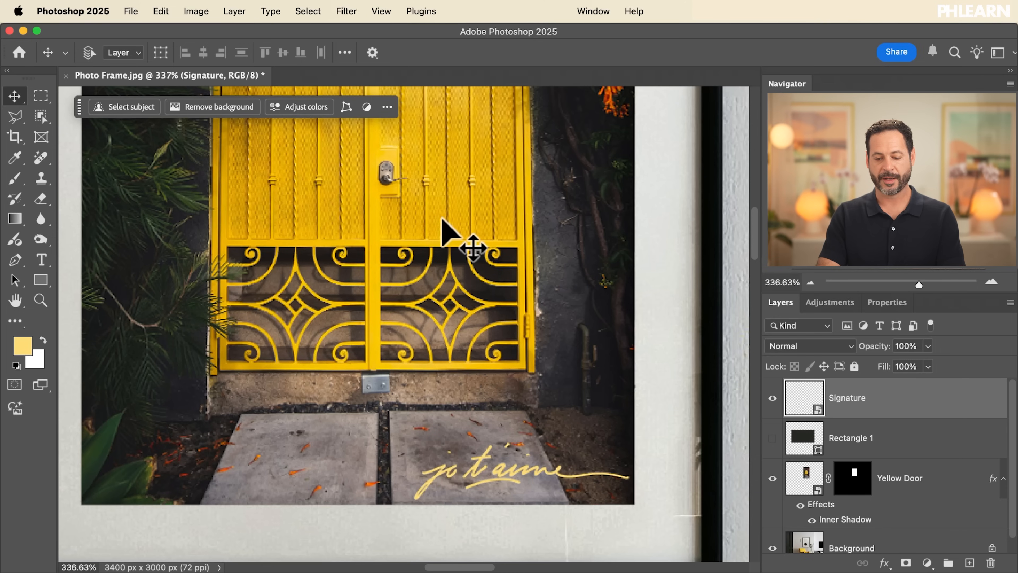
key("Up")
key("Up")
key("Up")
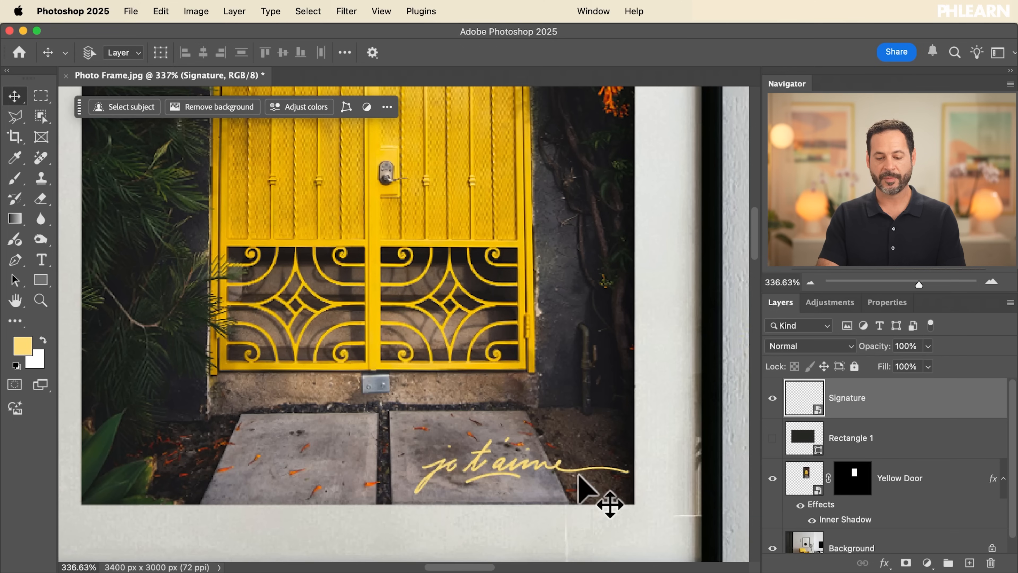
Hide and show the Signature and Yellow Door layers to compare the framed picture before and after
scroll(607, 471, "down", 5)
scroll(608, 471, "up", 5)
scroll(608, 473, "down", 8)
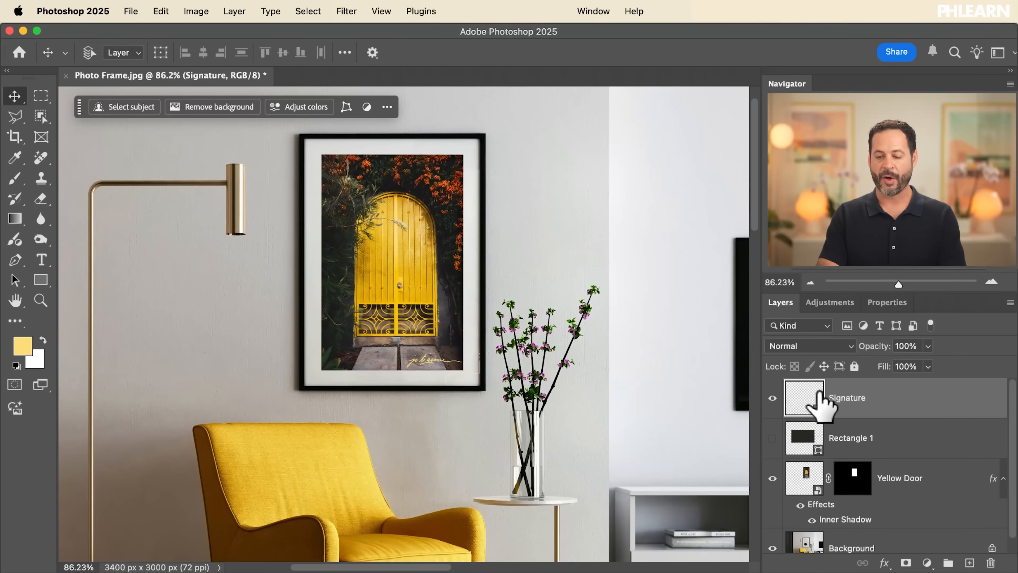
scroll(830, 411, "down", 1)
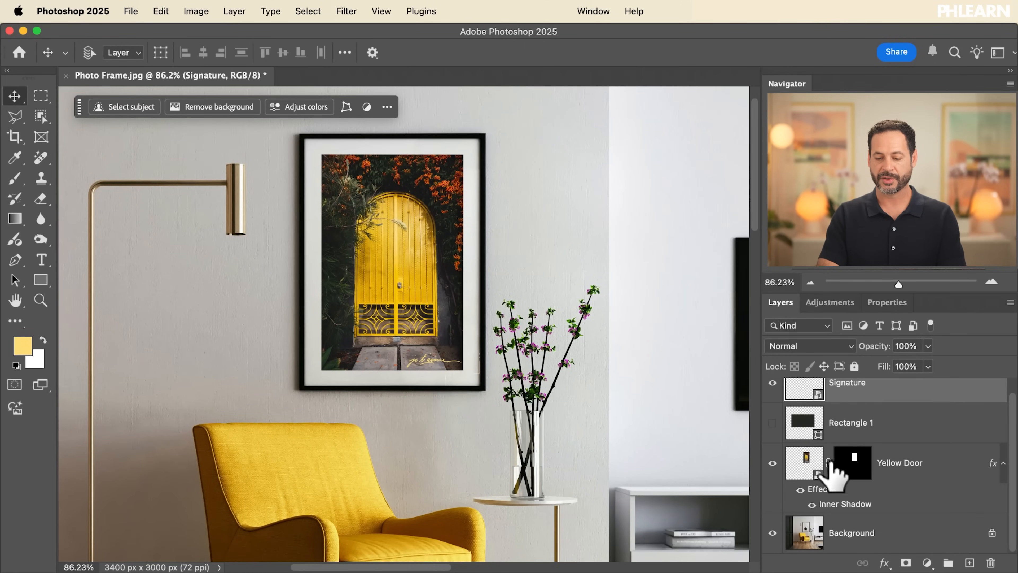
left_click(773, 463)
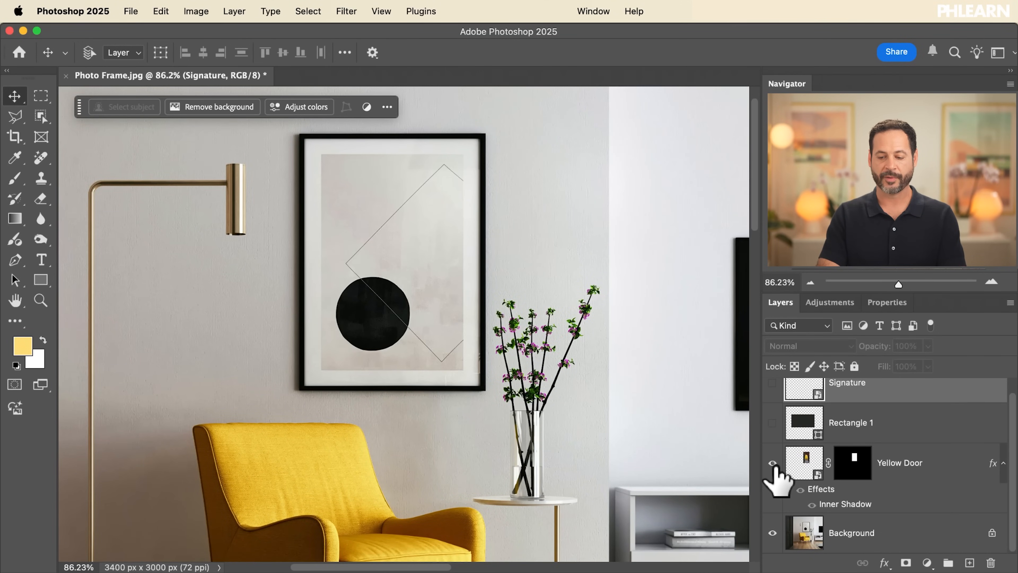
left_click(773, 463)
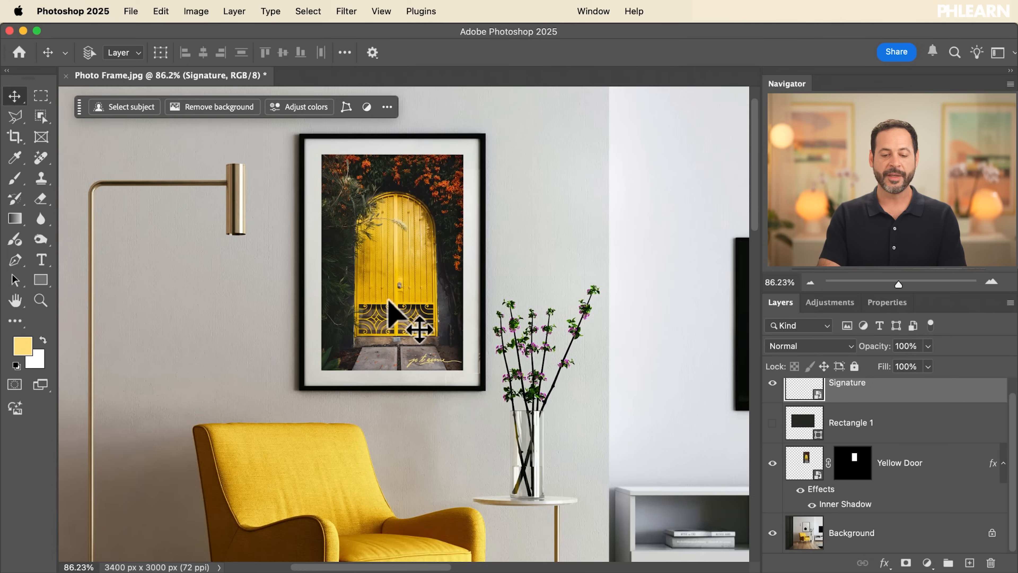
scroll(388, 301, "up", 3)
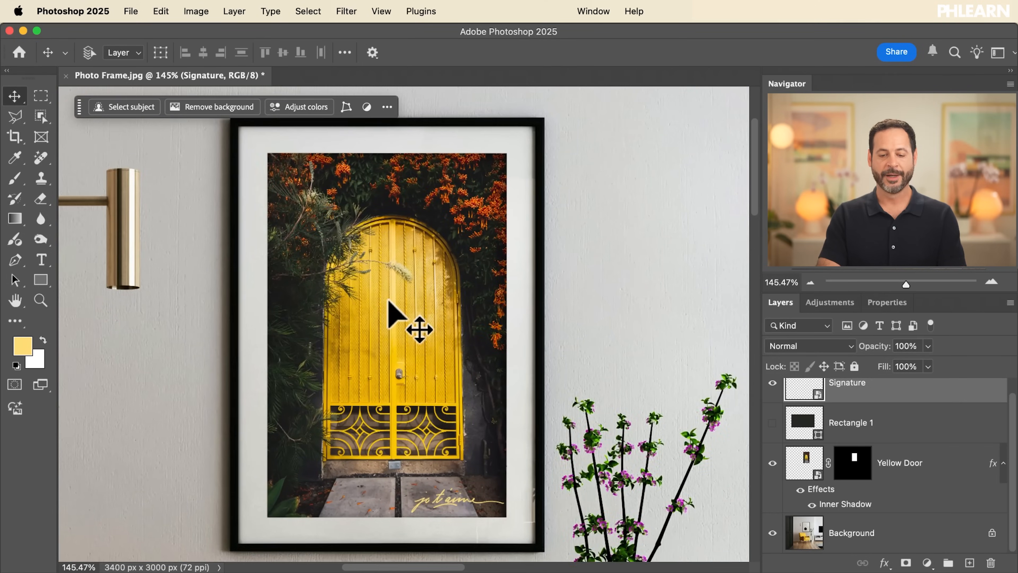